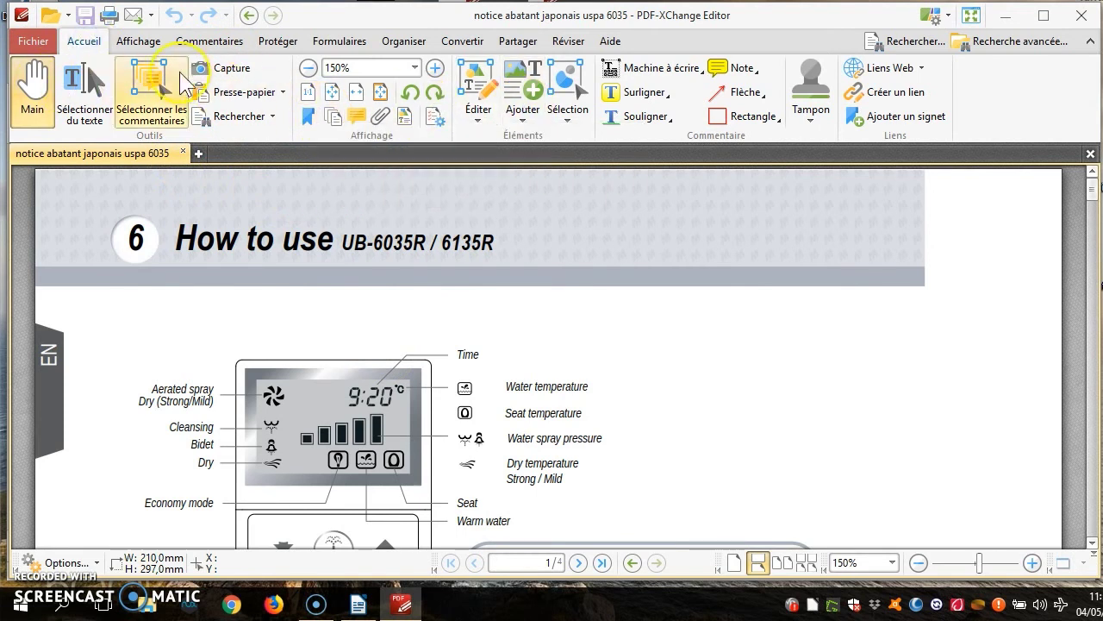
pyautogui.click(142, 42)
pyautogui.click(211, 43)
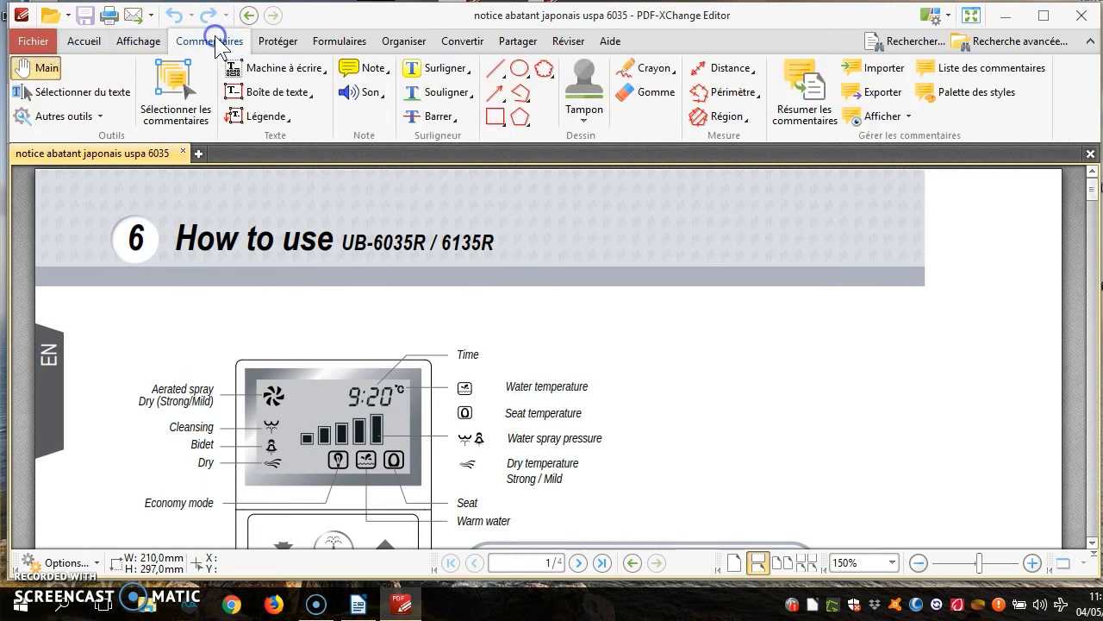
pyautogui.click(85, 41)
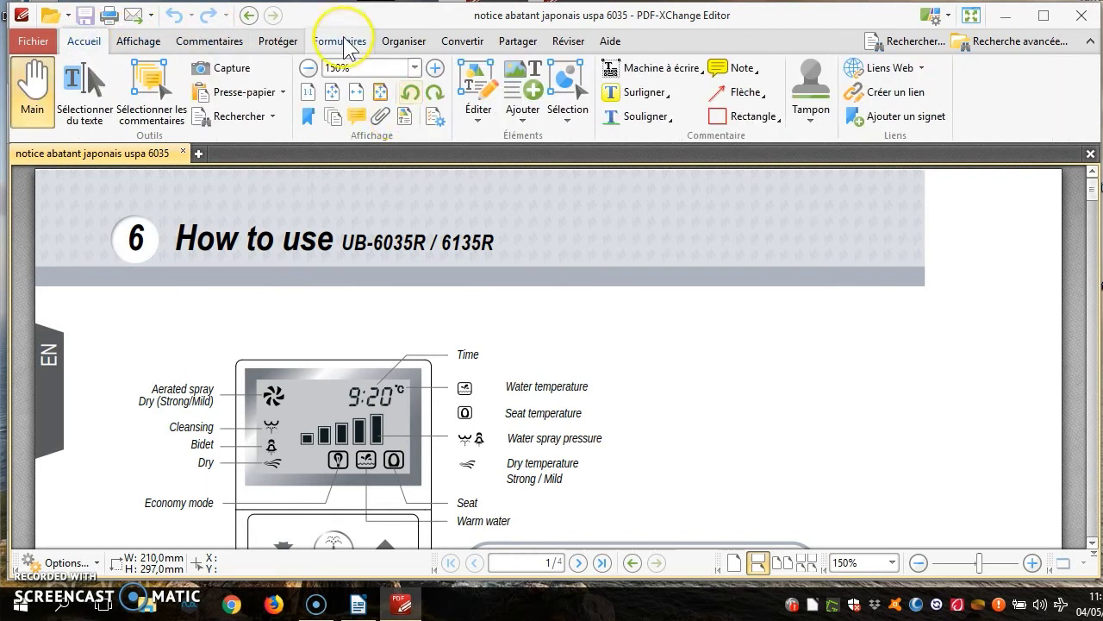
pyautogui.click(134, 43)
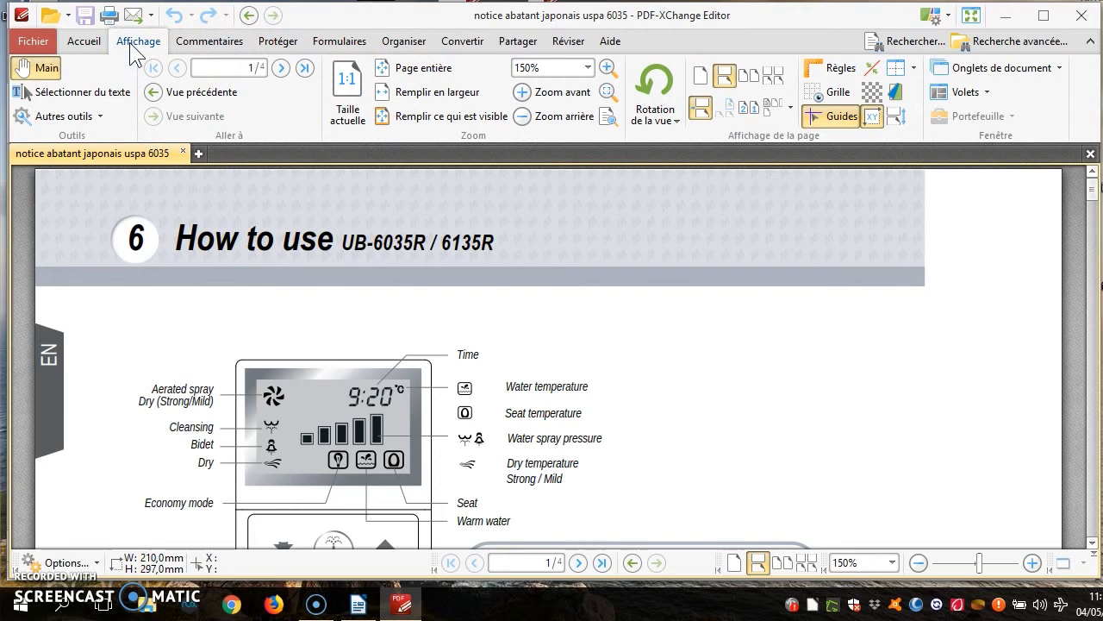
pyautogui.click(84, 43)
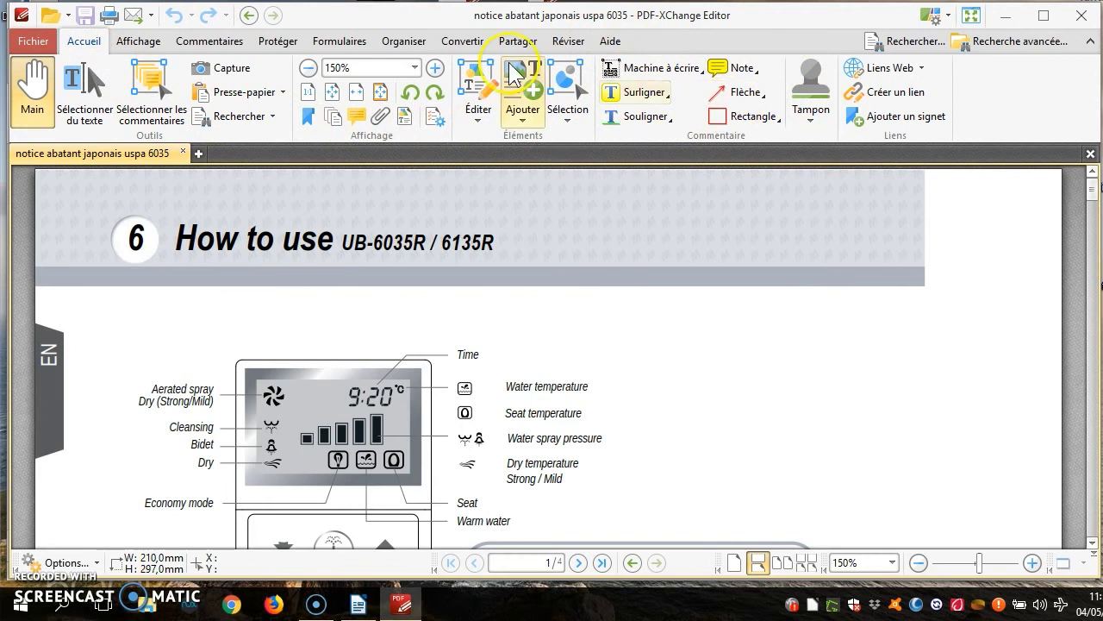
pyautogui.click(210, 43)
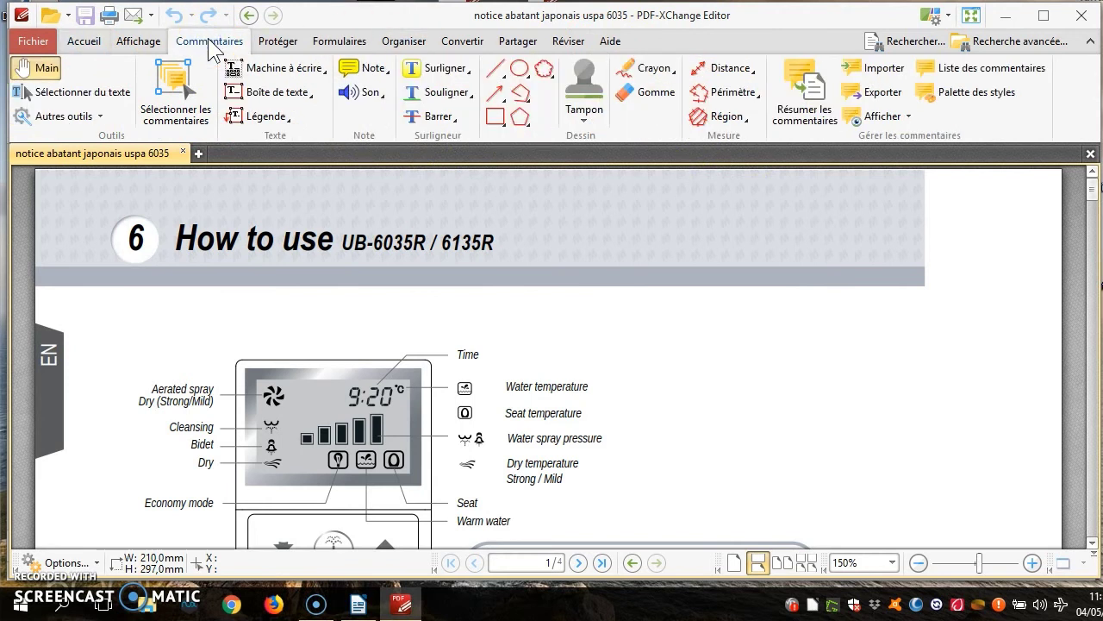
pyautogui.click(79, 46)
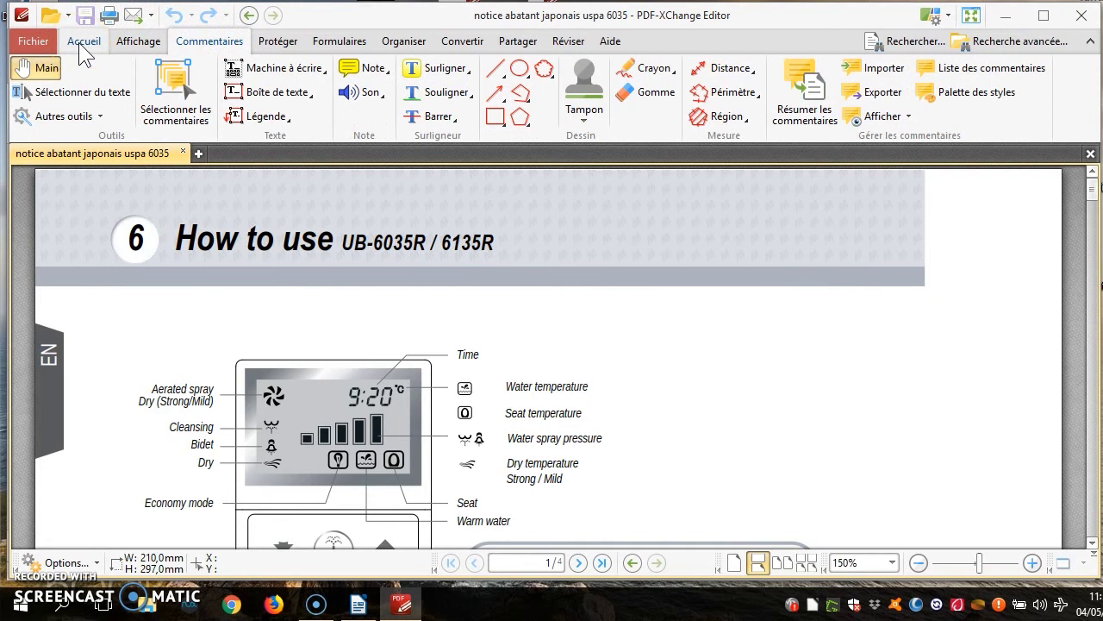
pyautogui.click(82, 45)
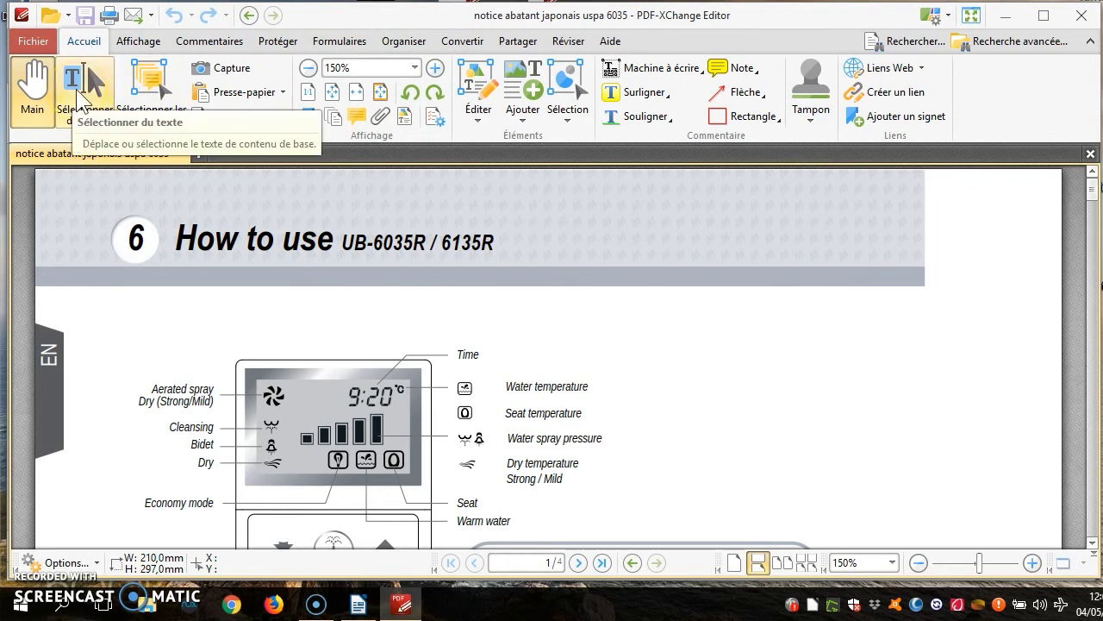
# Capture the whole first page of the PDF as a snapshot and paste it into the blank LibreOffice Writer document.
pyautogui.click(216, 69)
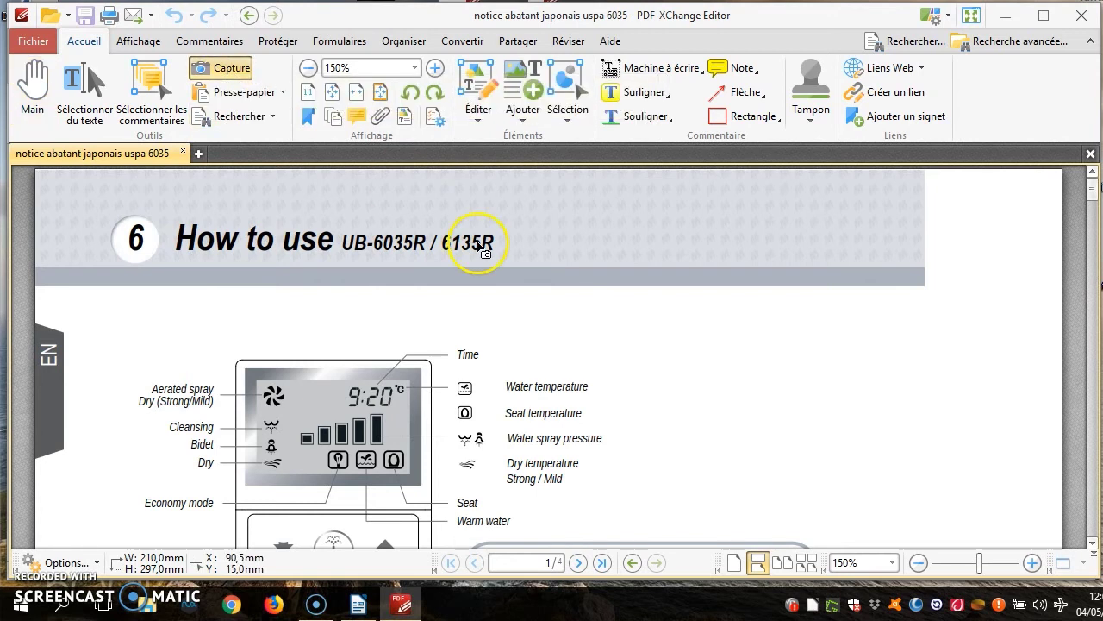
pyautogui.click(320, 318)
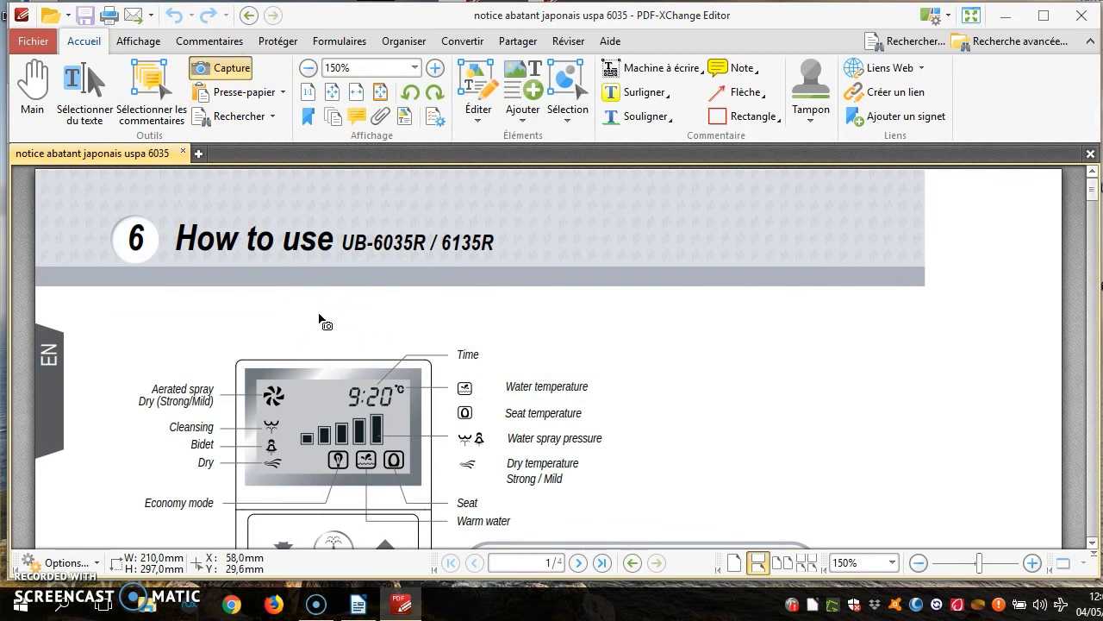
pyautogui.click(320, 321)
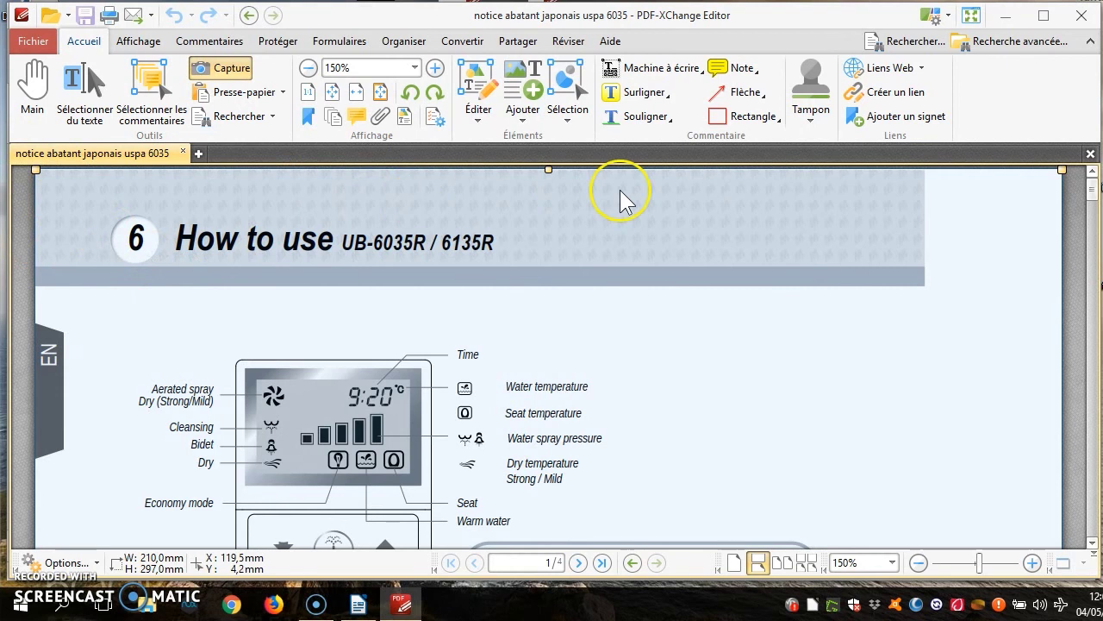
pyautogui.click(362, 605)
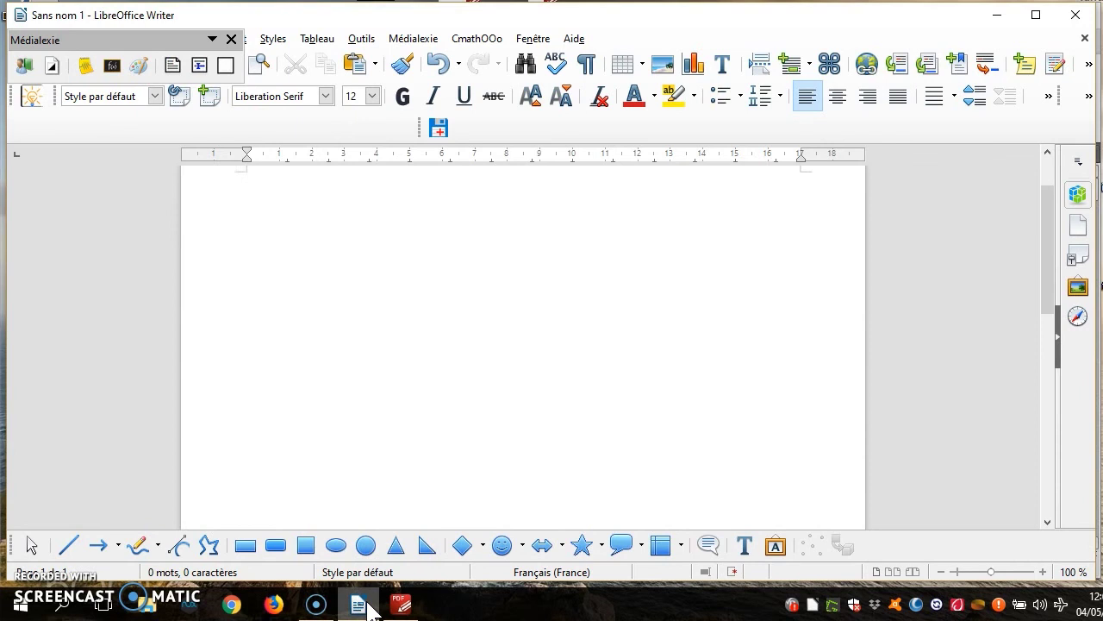
pyautogui.hotkey('ctrl', 'v')
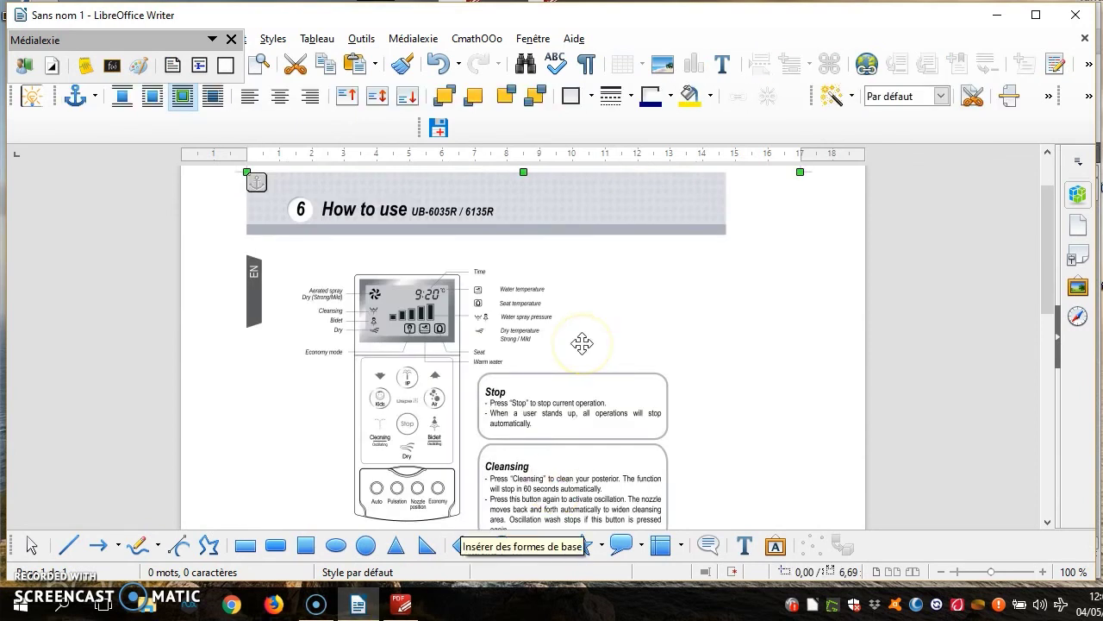
# Shrink the pasted page image, delete it from the Writer document, and return to PDF-XChange Editor.
pyautogui.moveTo(801, 172); pyautogui.dragTo(596, 300)
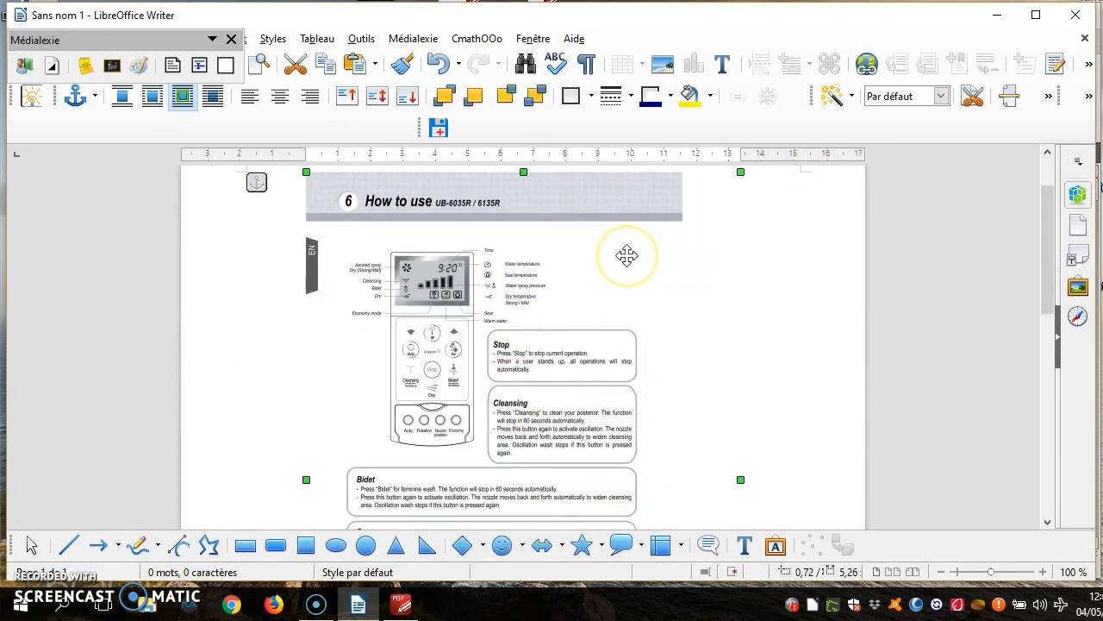
pyautogui.press('Delete')
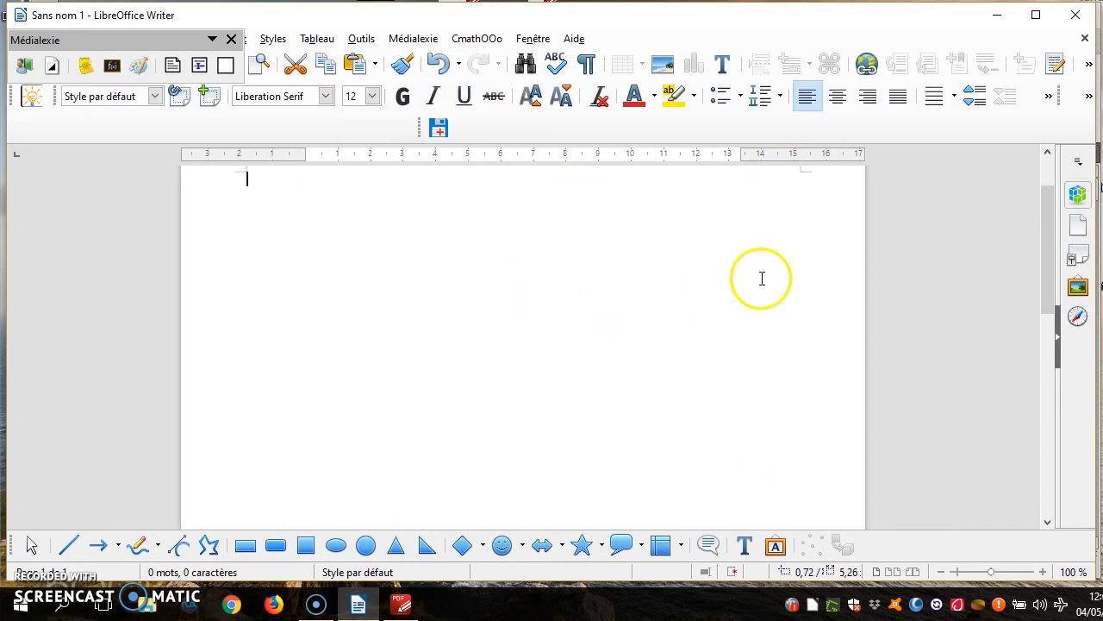
pyautogui.click(1000, 14)
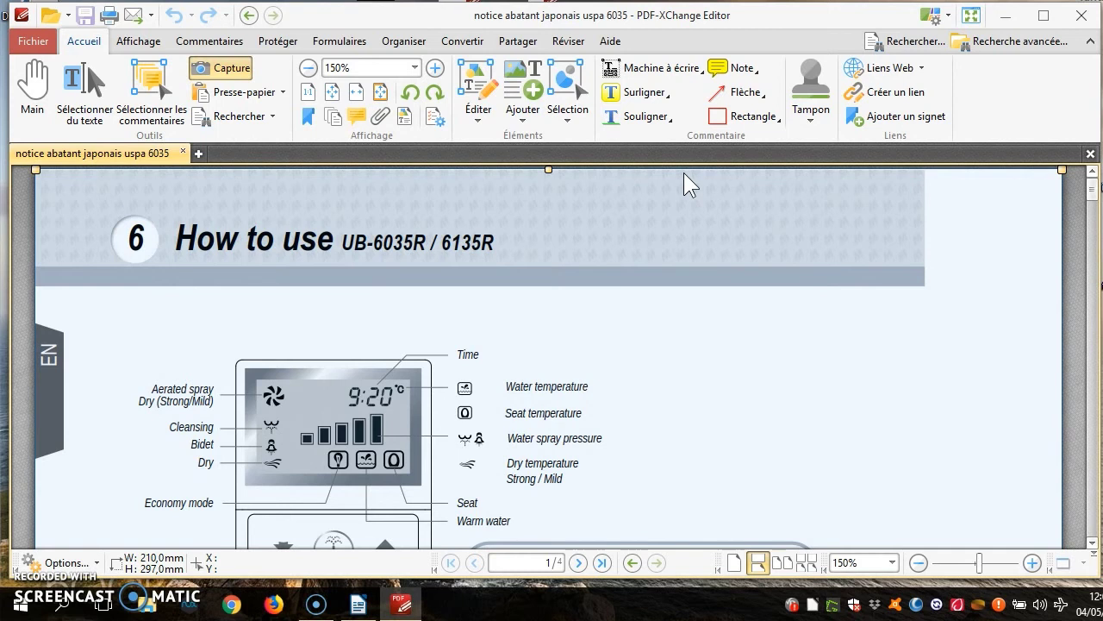
# Capture only the "6 How to use UB-6035R / 6135R" heading area and paste it into the LibreOffice Writer document.
pyautogui.click(221, 75)
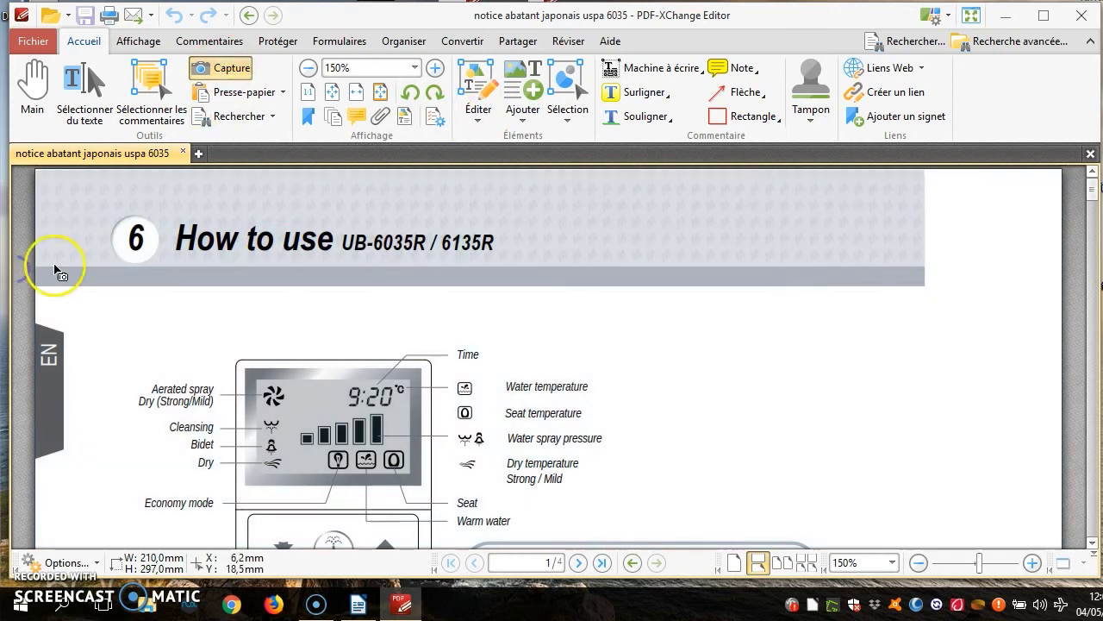
pyautogui.moveTo(102, 199); pyautogui.dragTo(509, 274)
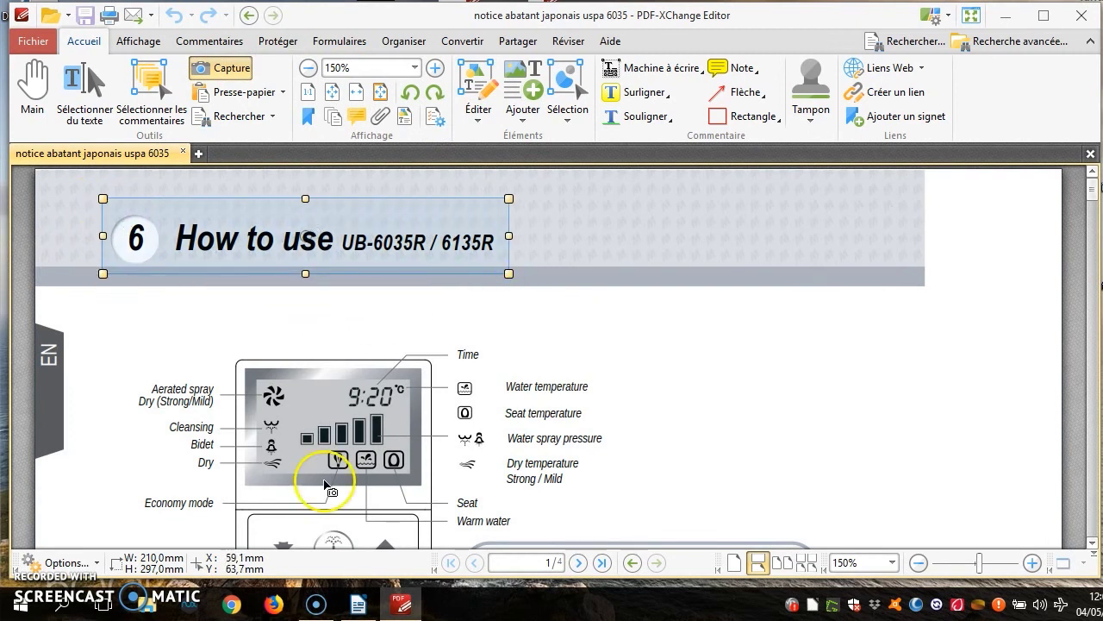
pyautogui.click(357, 605)
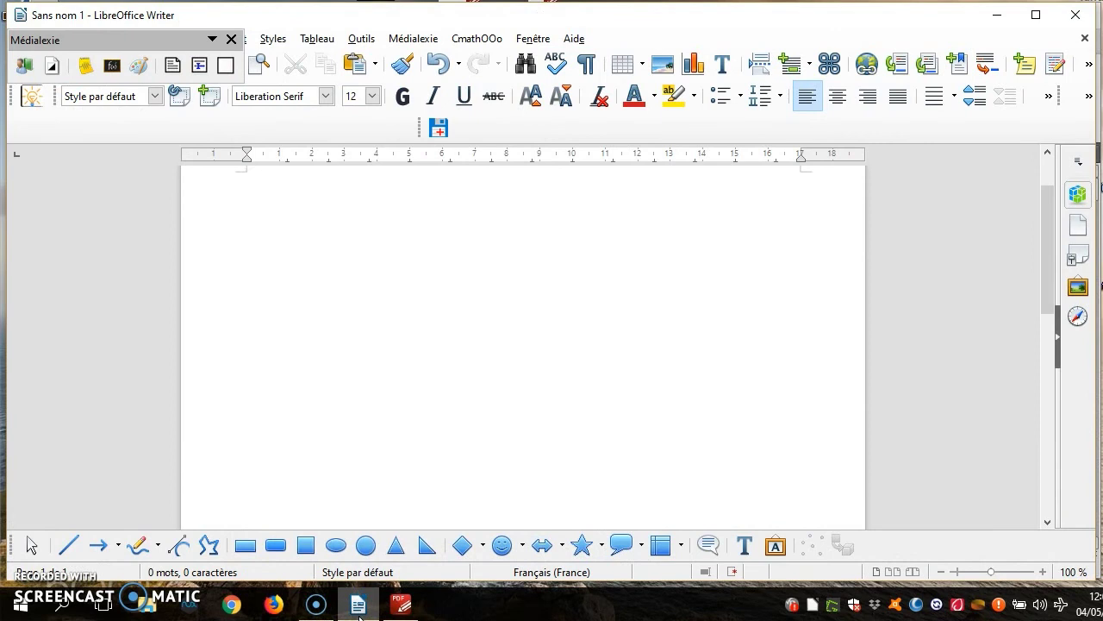
pyautogui.hotkey('ctrl', 'v')
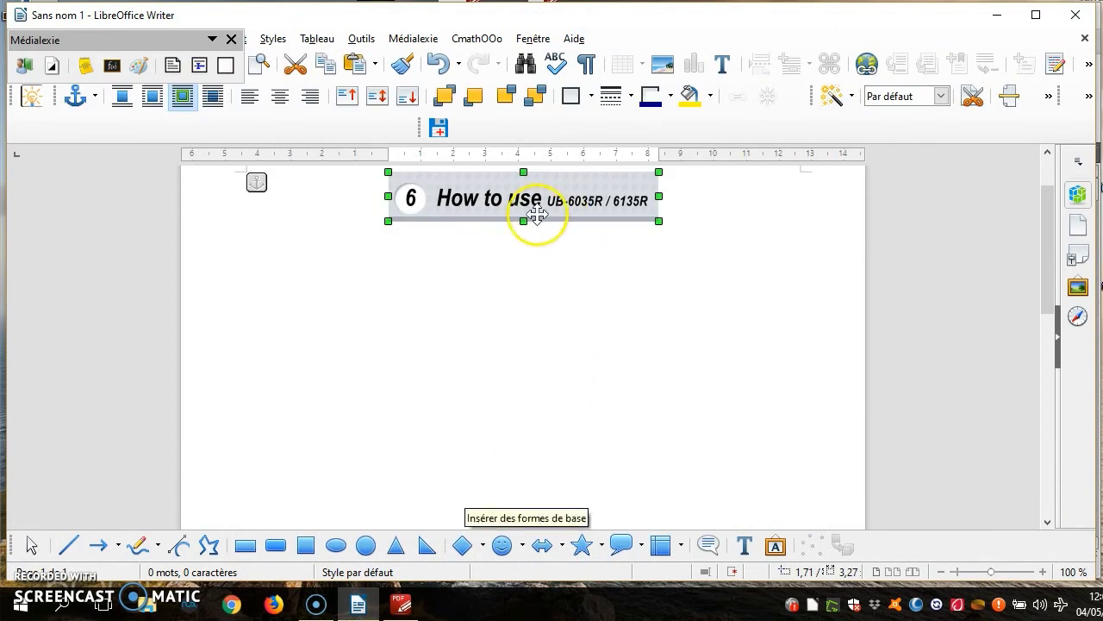
# Move the pasted heading image lower on the page, delete it, and switch back to PDF-XChange Editor.
pyautogui.moveTo(537, 214); pyautogui.dragTo(391, 314)
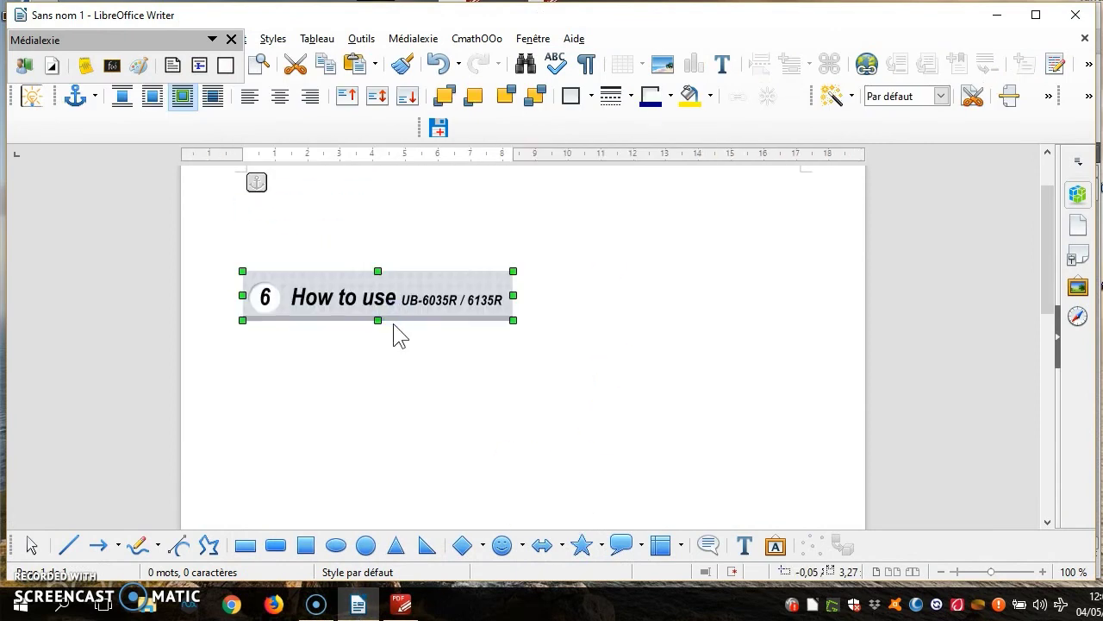
pyautogui.press('Delete')
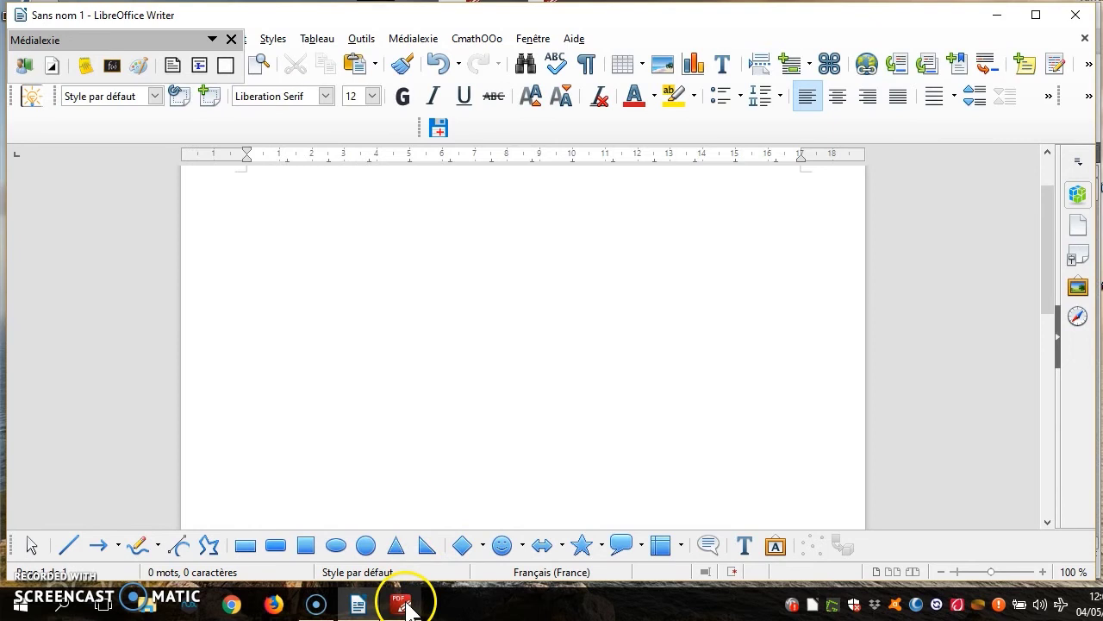
pyautogui.click(402, 605)
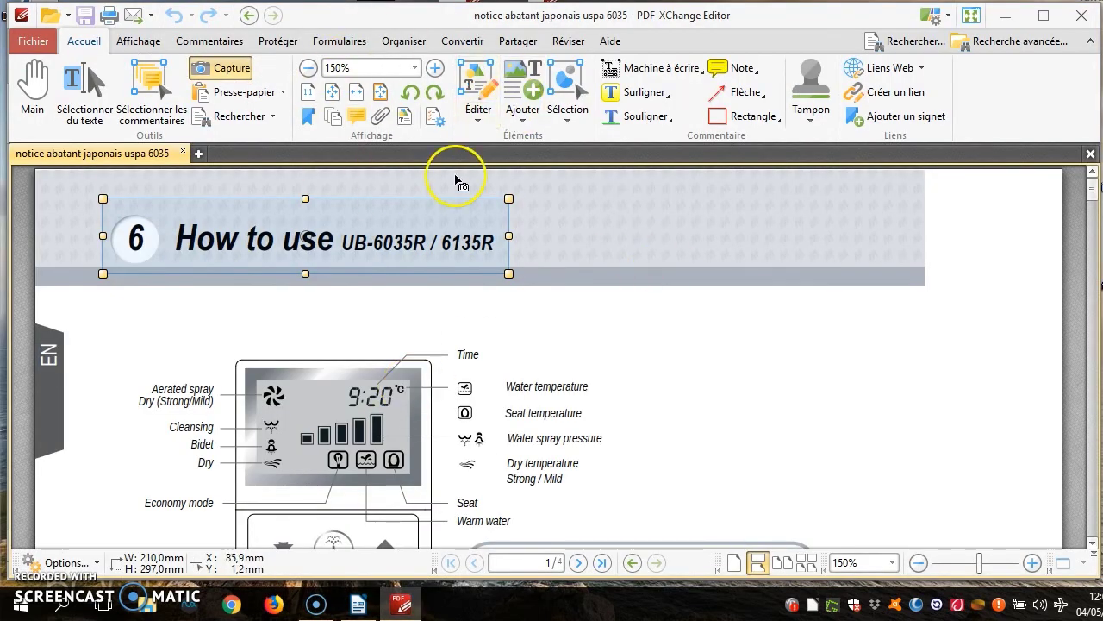
# Zoom the PDF page in to 200%, reduce it to 75%, and fit the page to the window width.
pyautogui.click(435, 67)
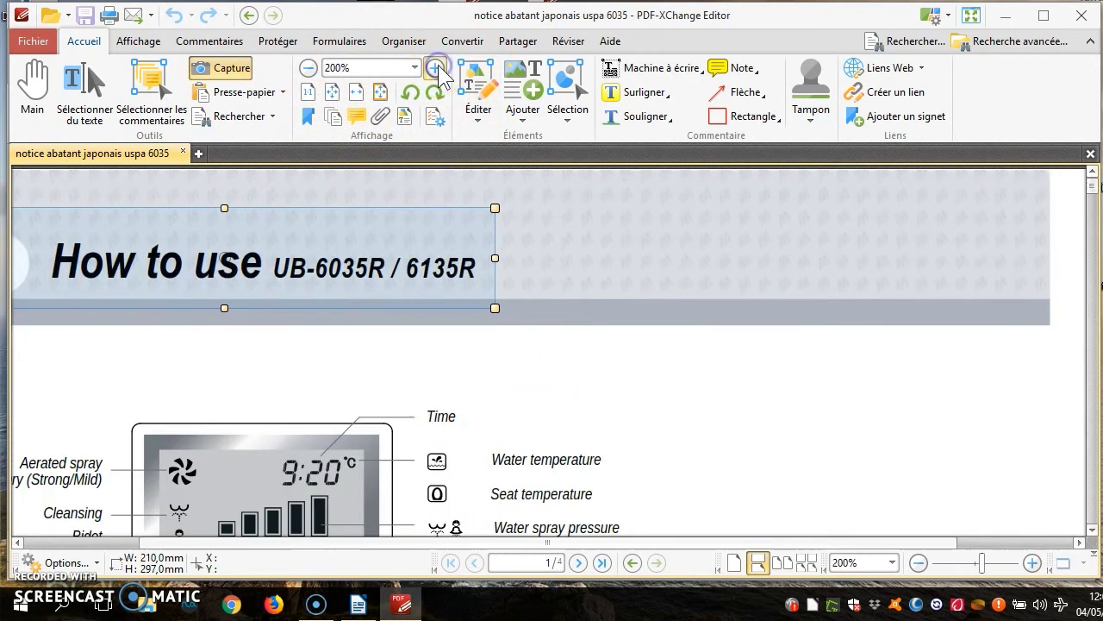
pyautogui.click(308, 68)
pyautogui.click(307, 68)
pyautogui.click(308, 69)
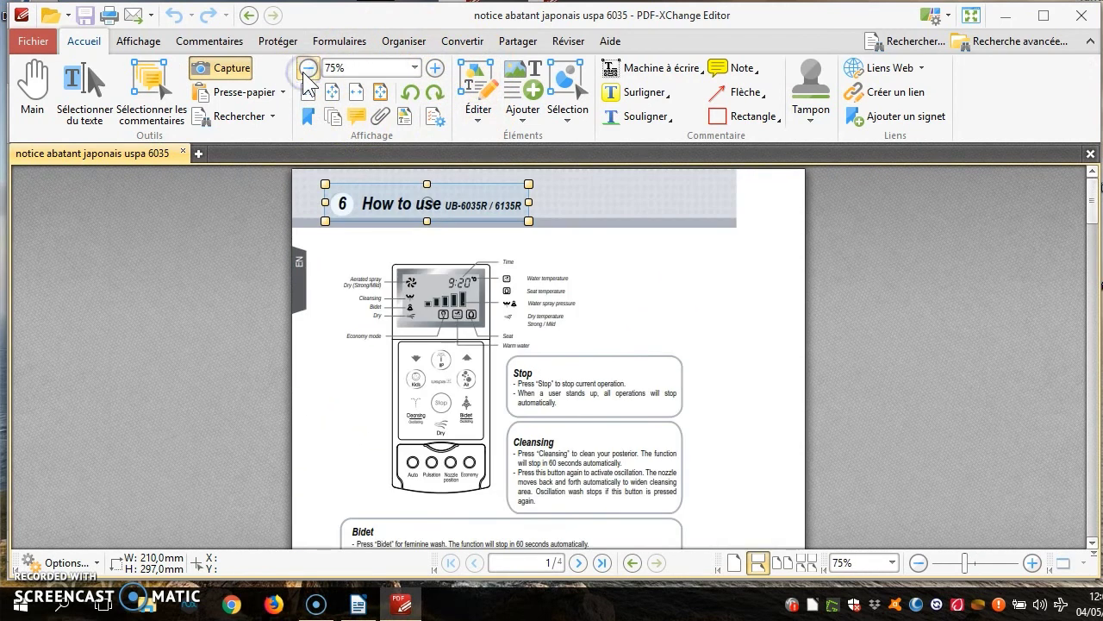
pyautogui.click(357, 93)
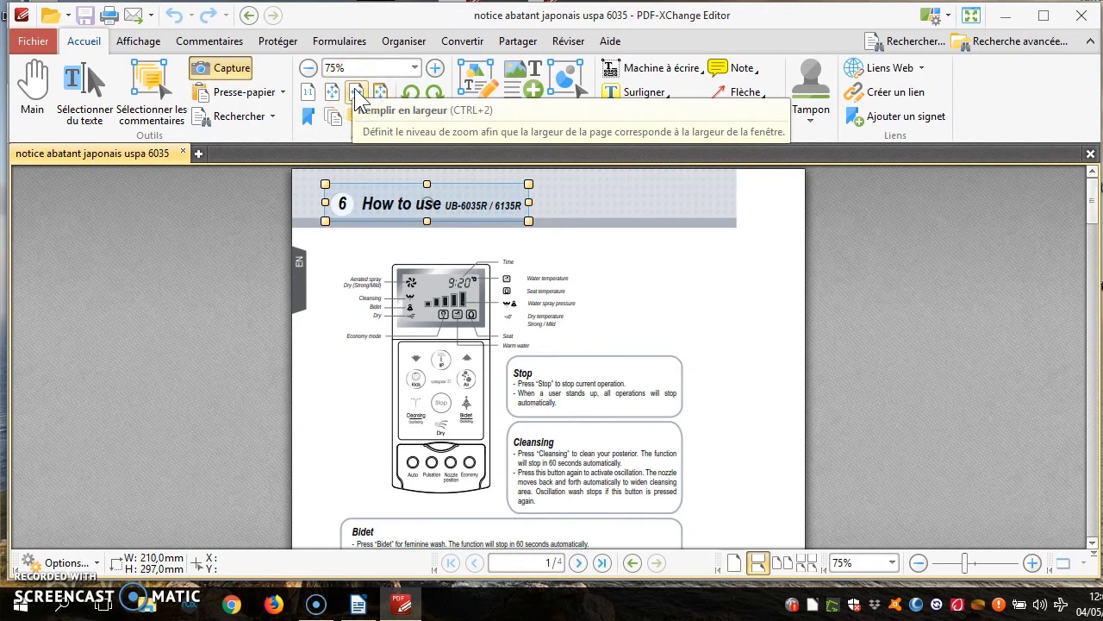
pyautogui.click(357, 94)
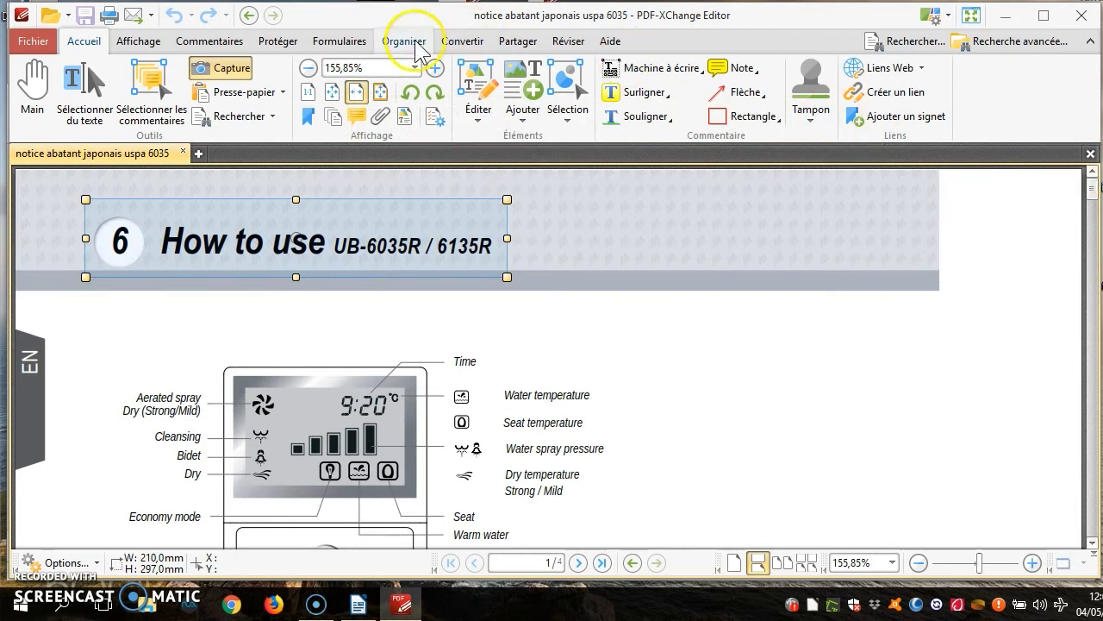
# Enlarge the page view to 600%, reduce it to 66.7%, and restore the fit-to-width zoom.
pyautogui.click(435, 68)
pyautogui.click(434, 68)
pyautogui.click(435, 69)
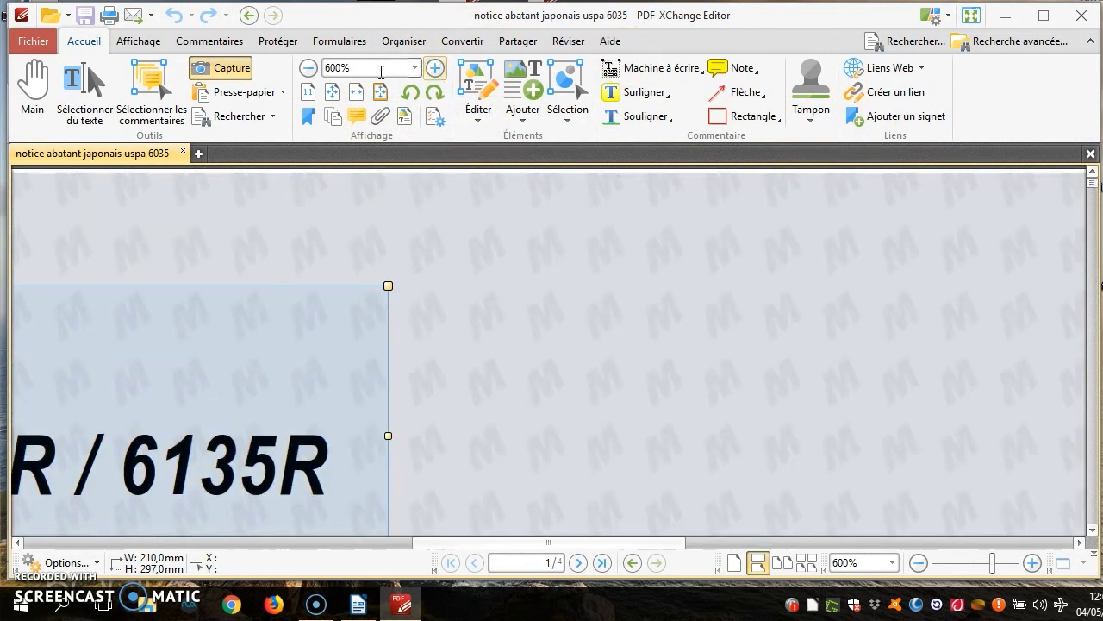
pyautogui.click(308, 68)
pyautogui.click(309, 68)
pyautogui.click(311, 68)
pyautogui.click(310, 69)
pyautogui.click(310, 68)
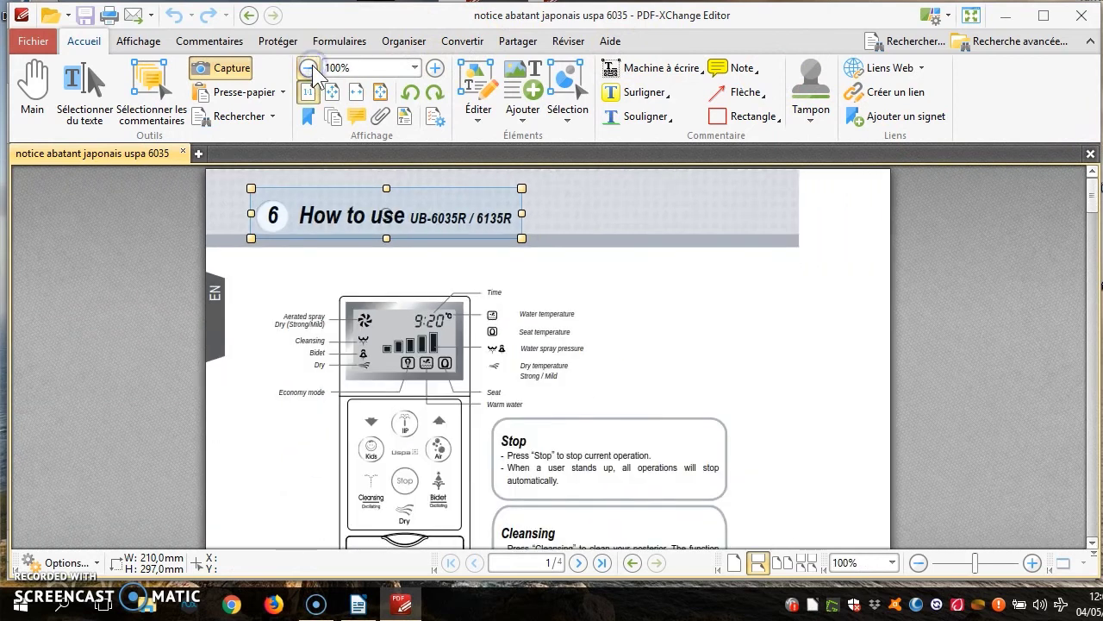
pyautogui.click(310, 67)
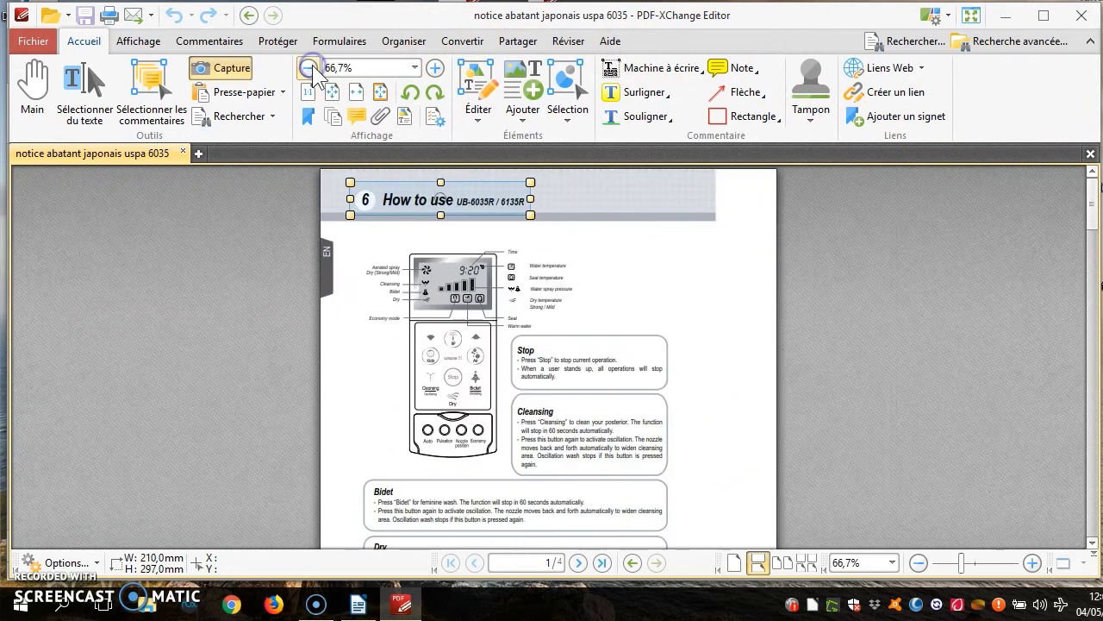
pyautogui.click(353, 93)
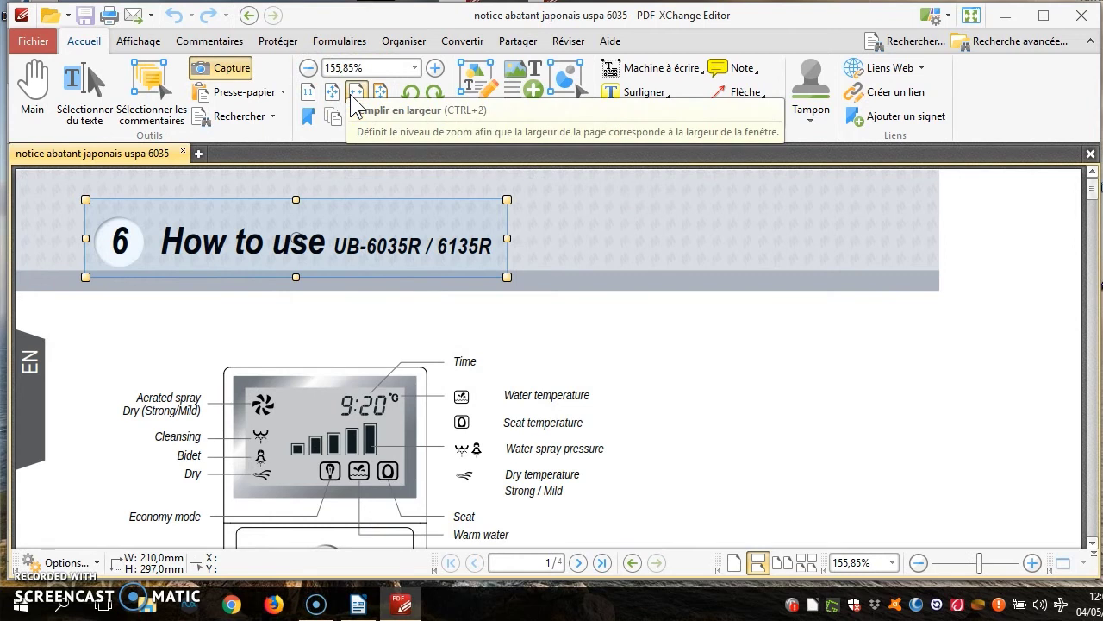
# Display the entire first page in the window, then return to the fit-to-width view.
pyautogui.click(333, 93)
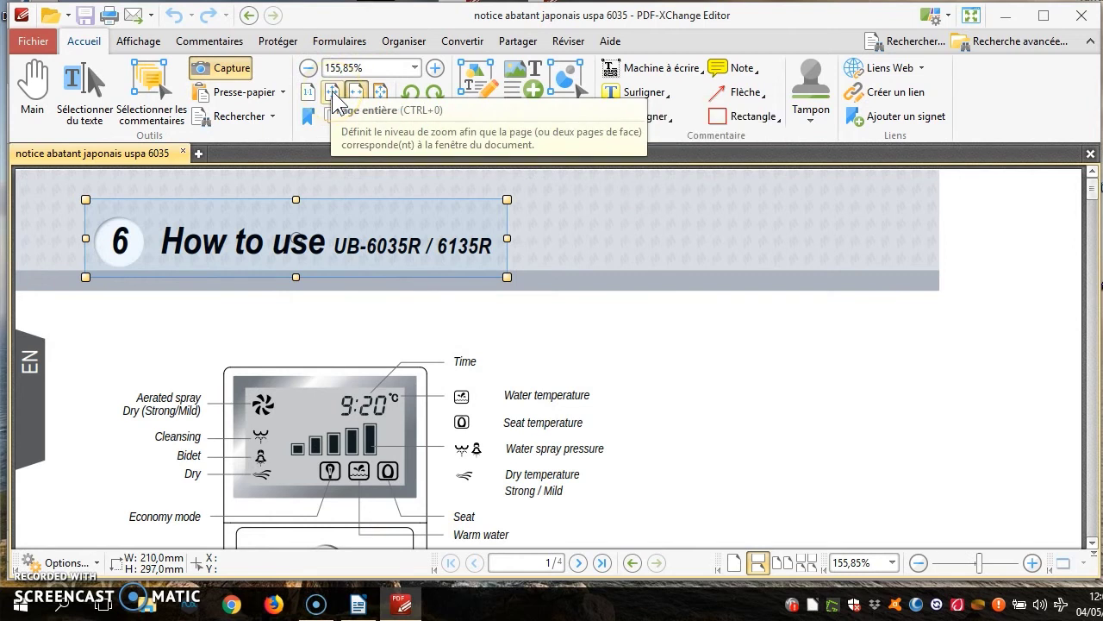
pyautogui.click(332, 93)
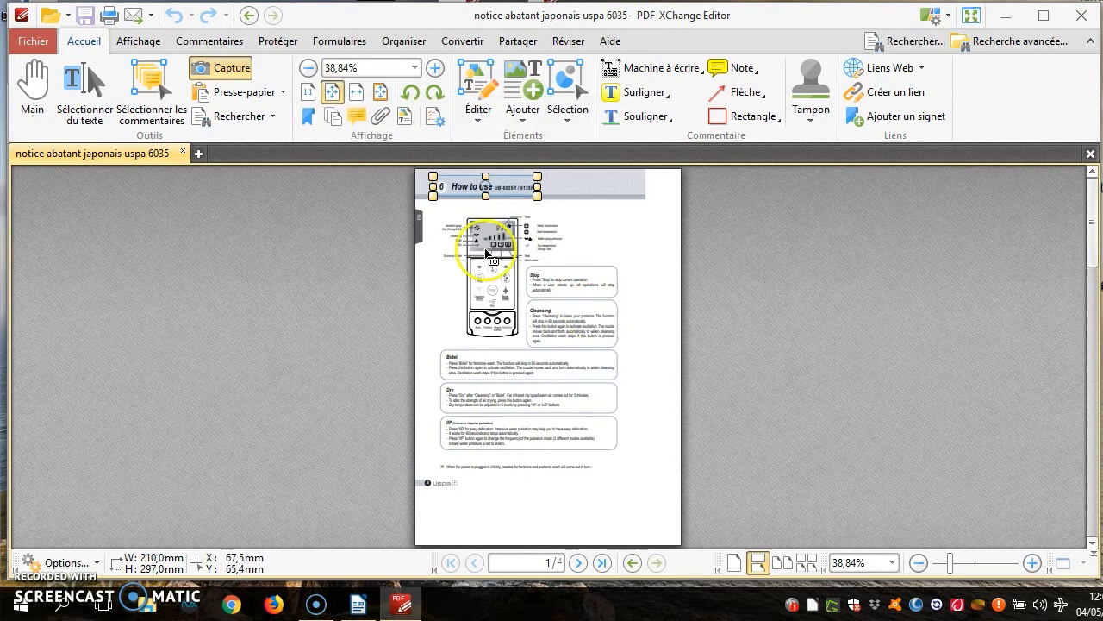
pyautogui.click(545, 446)
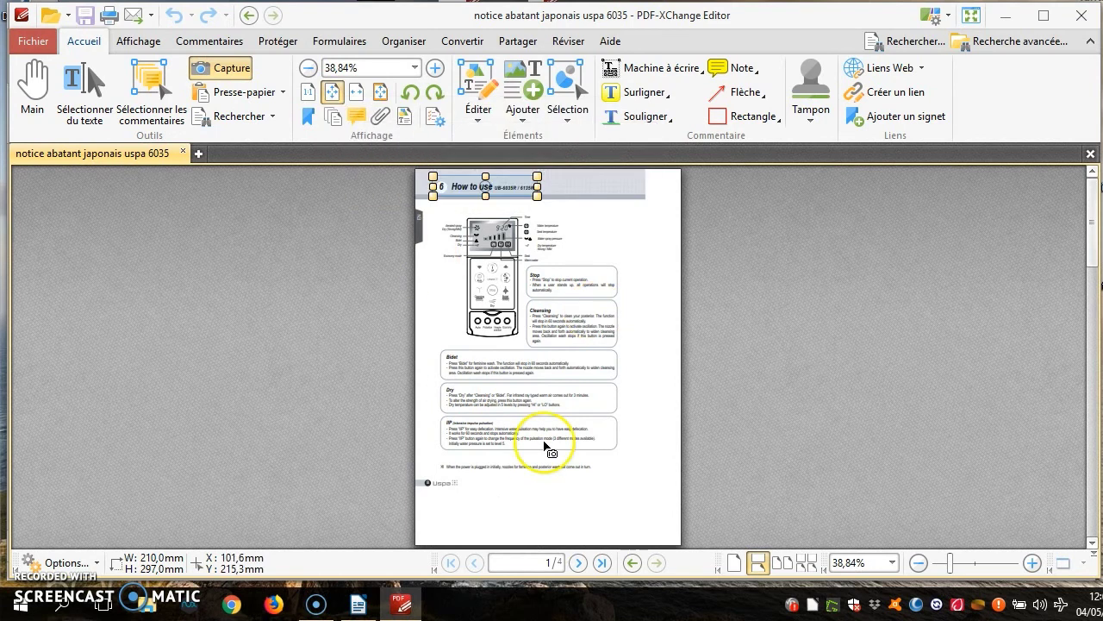
pyautogui.click(356, 93)
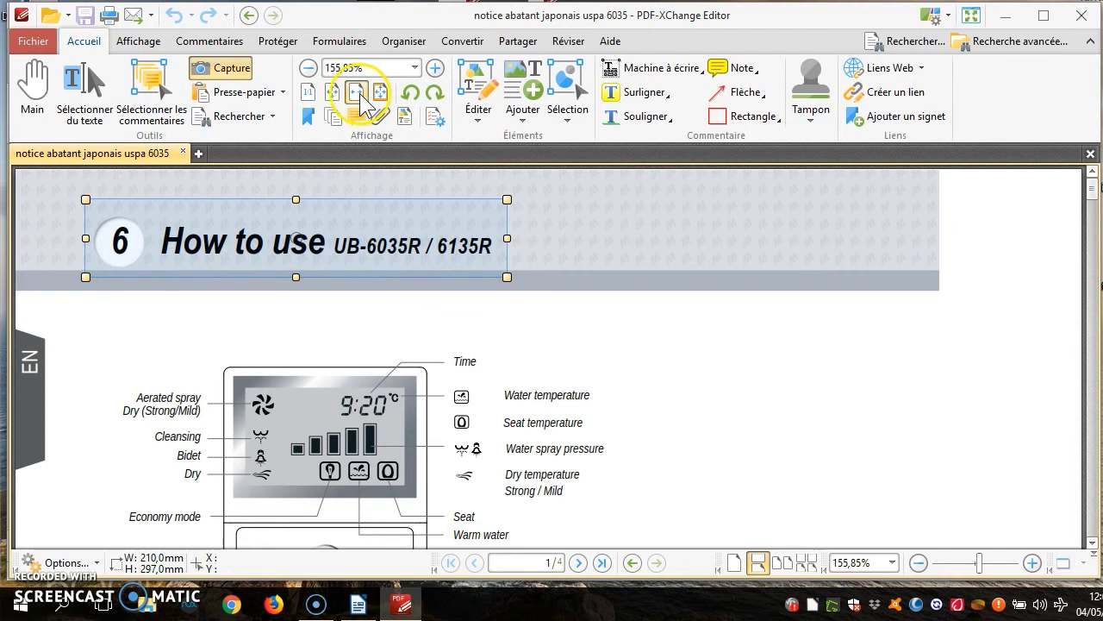
# Rotate the page view 90° clockwise.
pyautogui.click(436, 95)
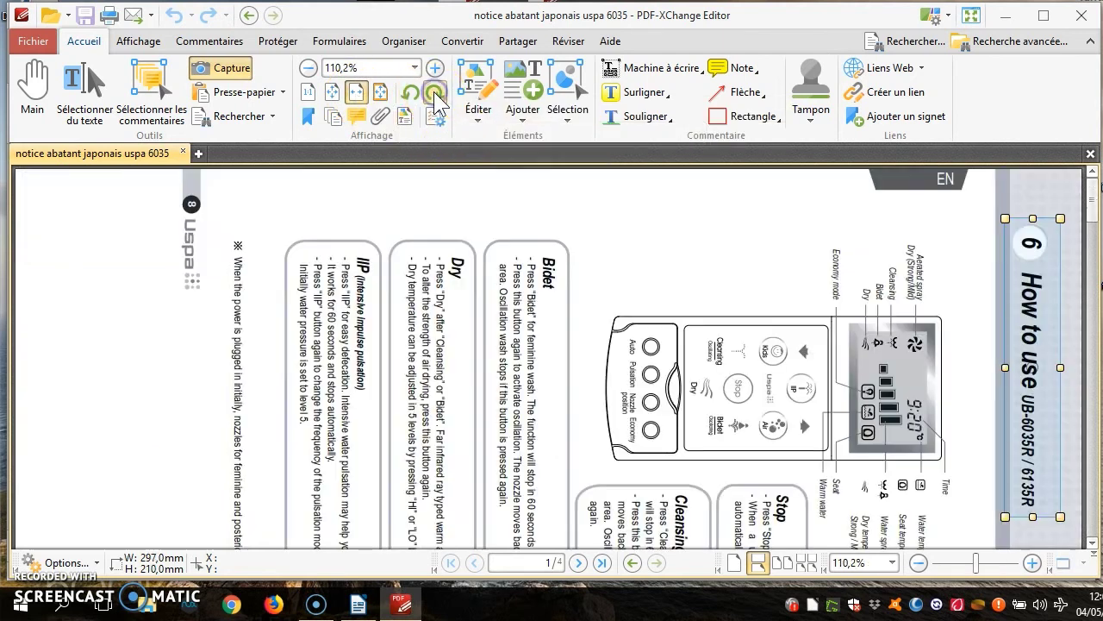
# Rotate the page view clockwise in 90° increments until the page is upright again.
pyautogui.click(435, 94)
pyautogui.click(436, 97)
pyautogui.click(435, 95)
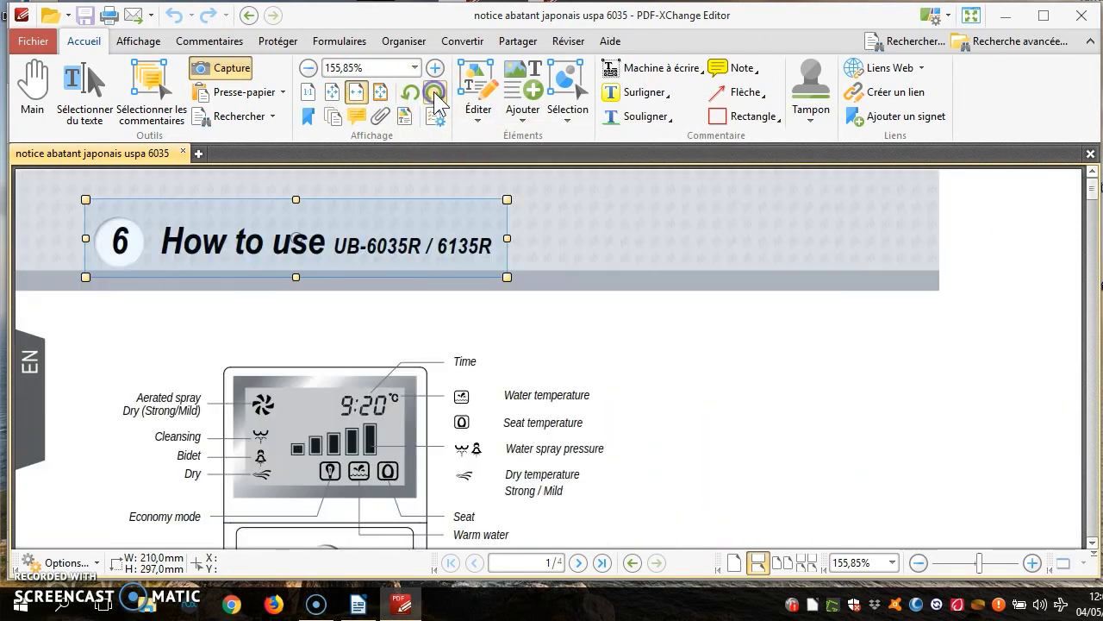
# Rotate the page view counterclockwise through a full turn in 90° increments.
pyautogui.click(412, 95)
pyautogui.click(412, 95)
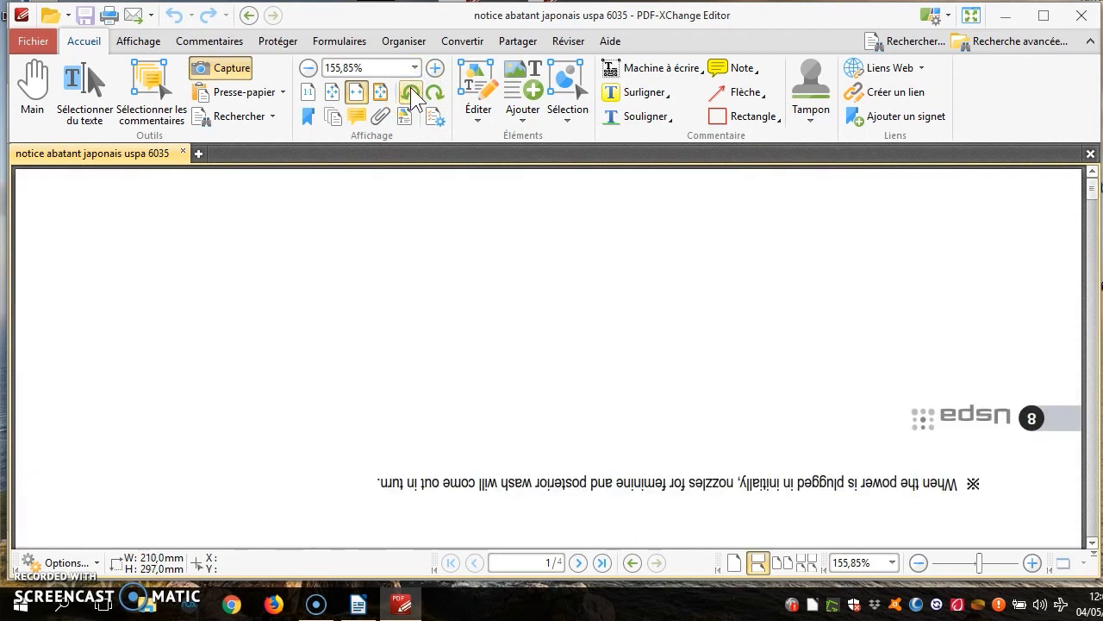
pyautogui.click(412, 95)
pyautogui.click(412, 94)
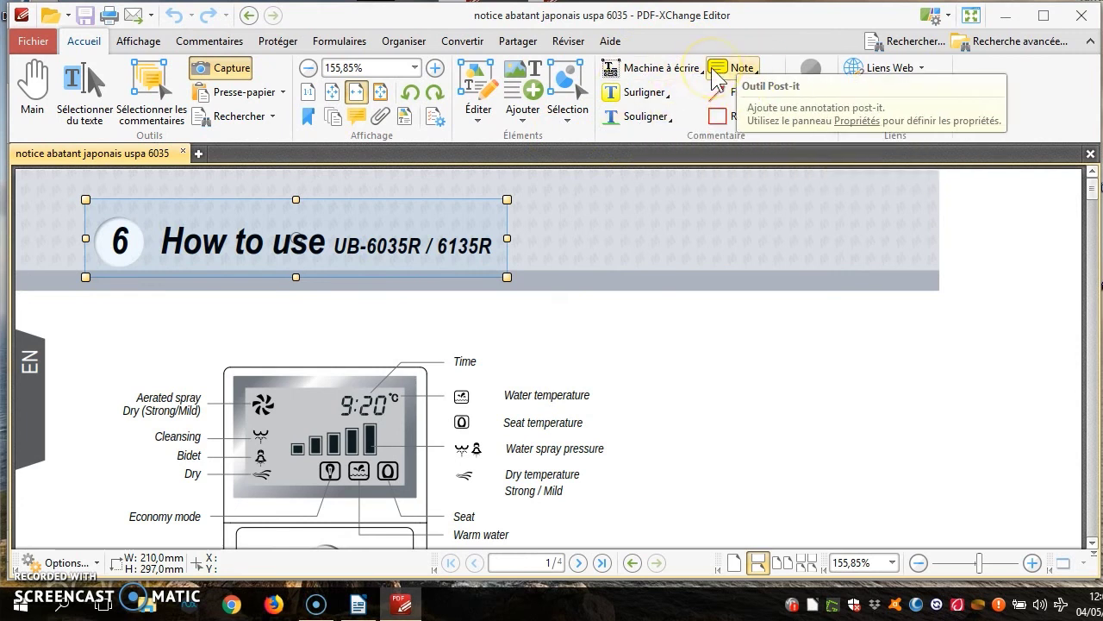
# Add the Typewriter text "BONJOUR À TOUS !!!" in the blank area beneath the page's header band.
pyautogui.click(647, 73)
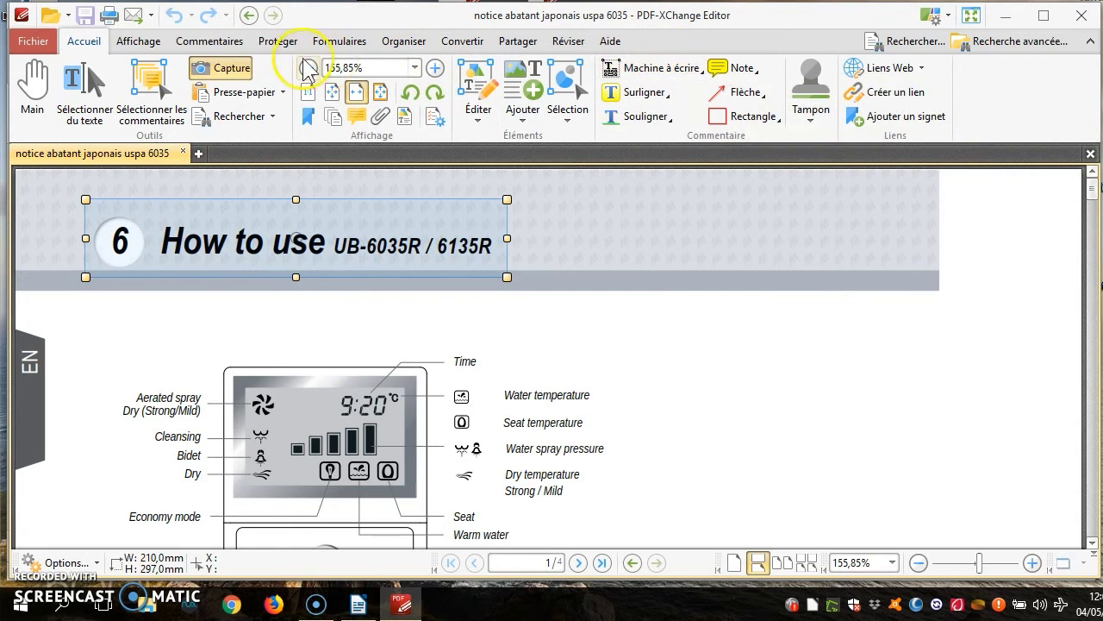
pyautogui.click(212, 44)
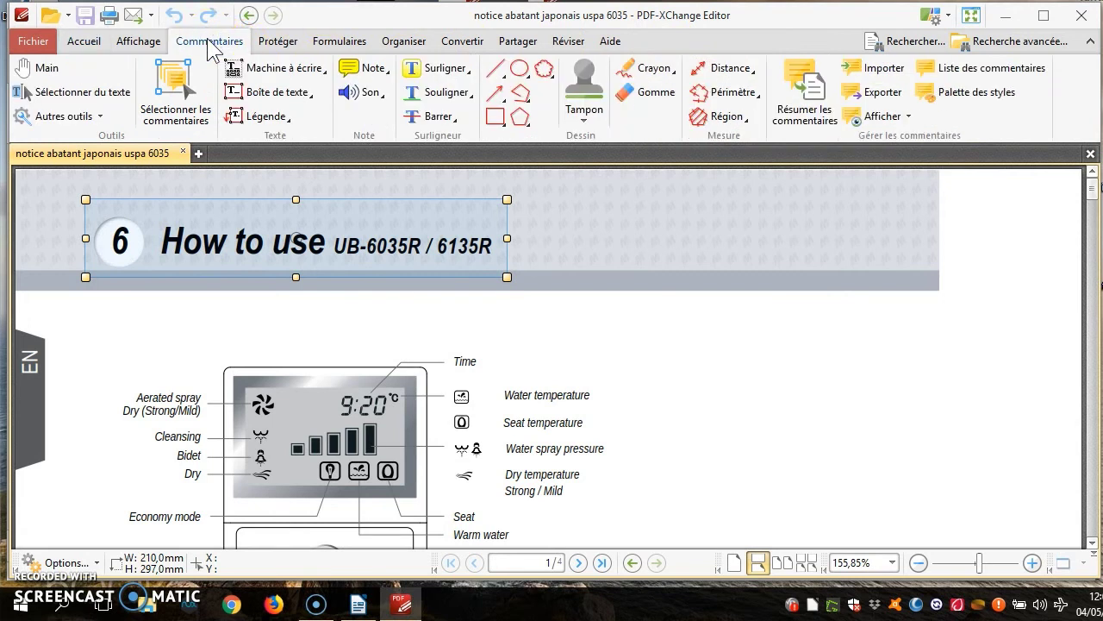
pyautogui.click(277, 74)
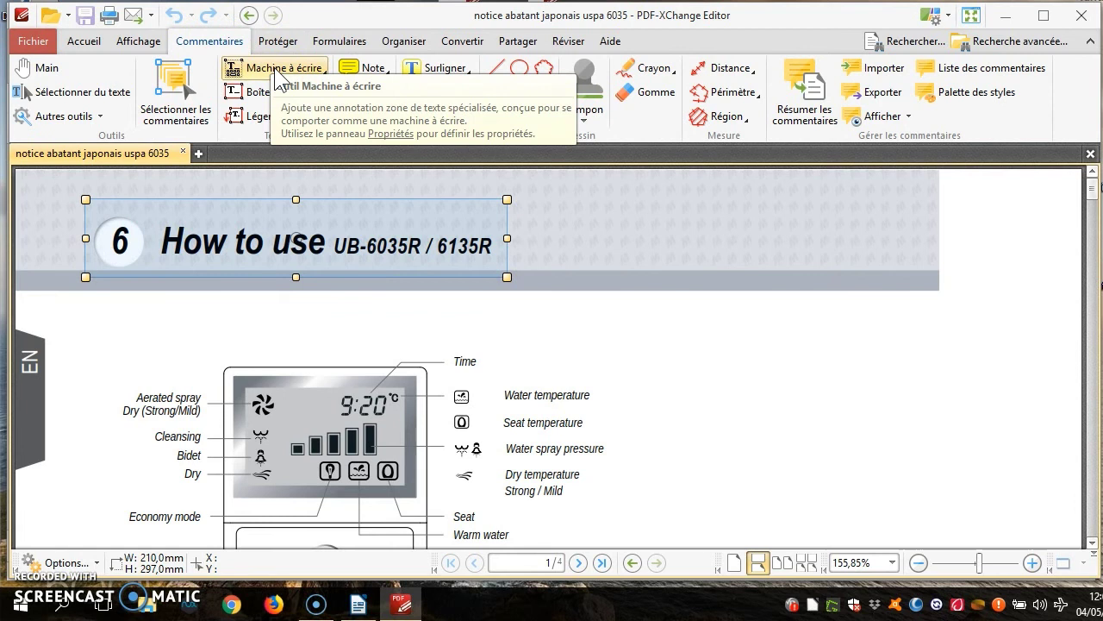
pyautogui.click(278, 74)
pyautogui.click(551, 335)
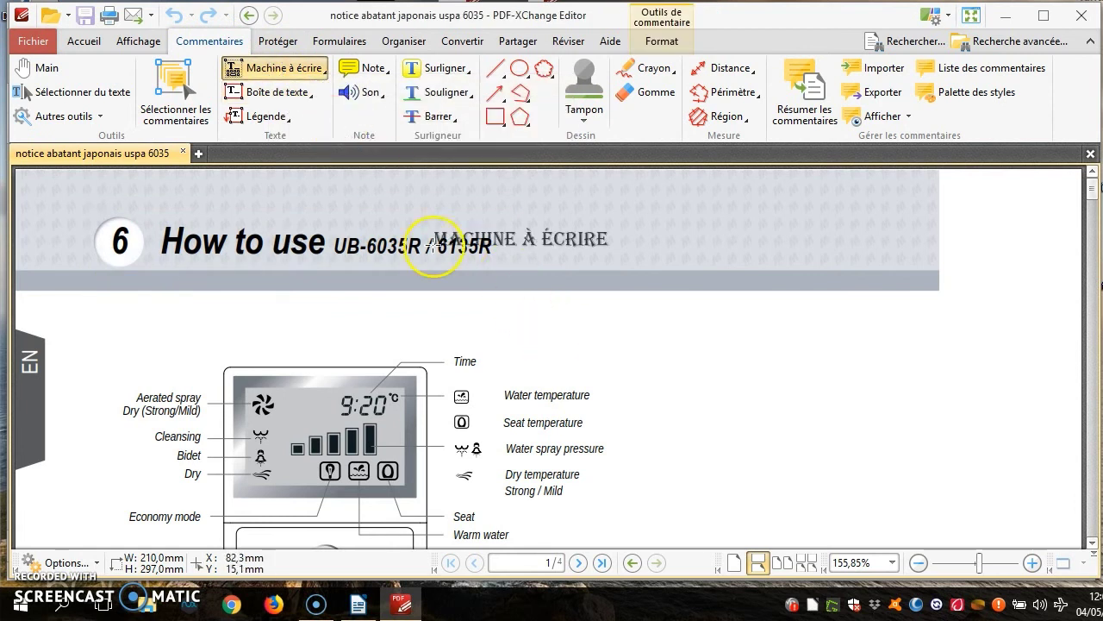
pyautogui.click(570, 323)
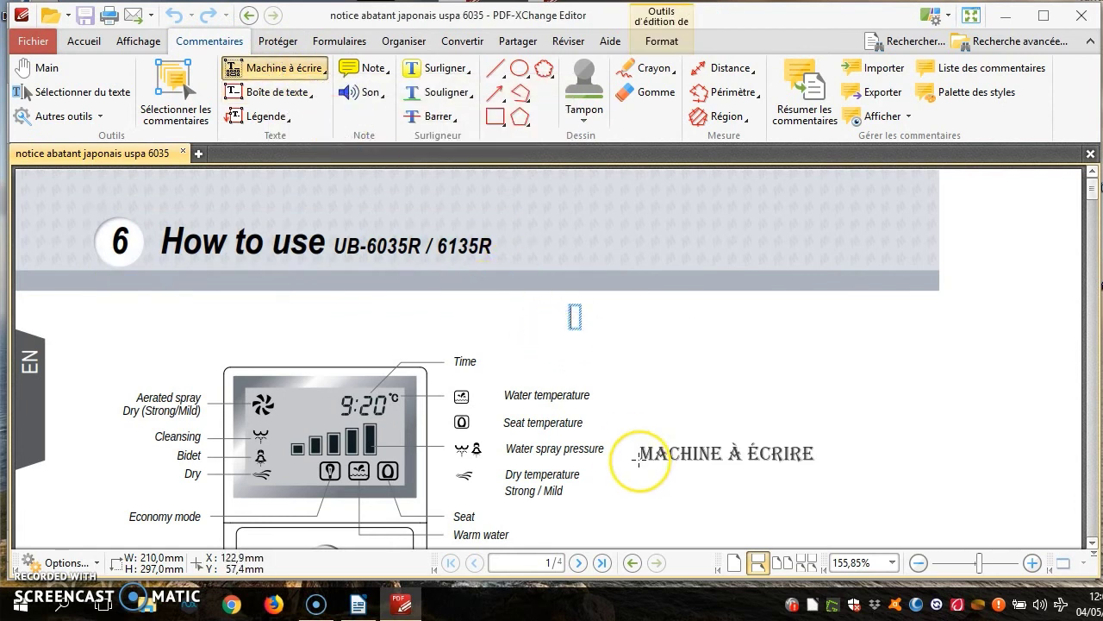
pyautogui.moveTo(620, 370); pyautogui.dragTo(578, 411)
pyautogui.write('BO')
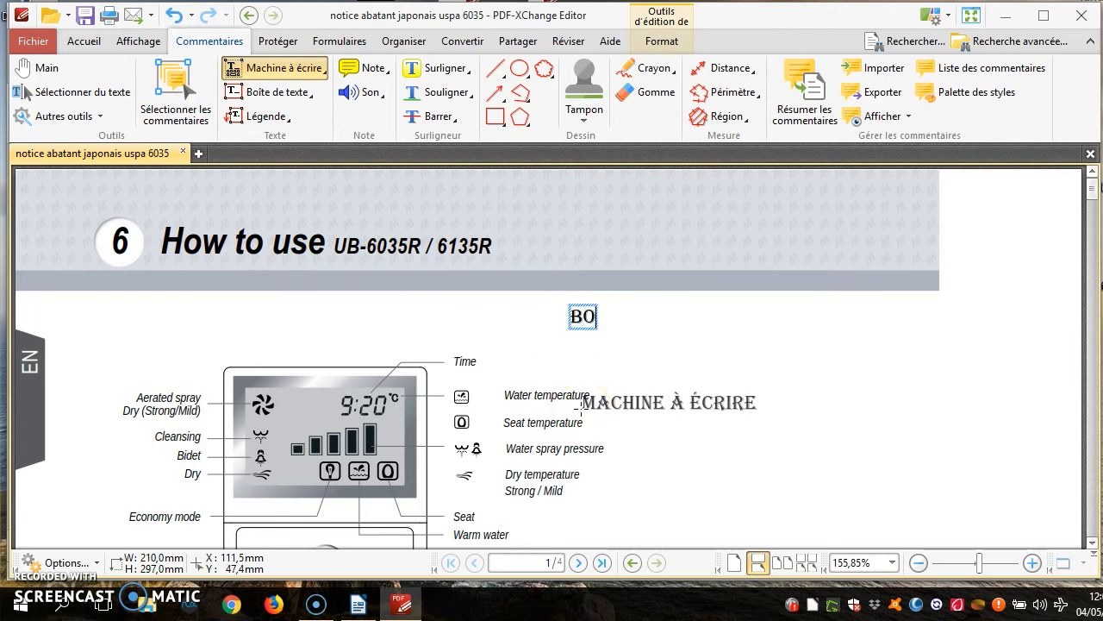
pyautogui.write('NJOUR À TOUS !!!')
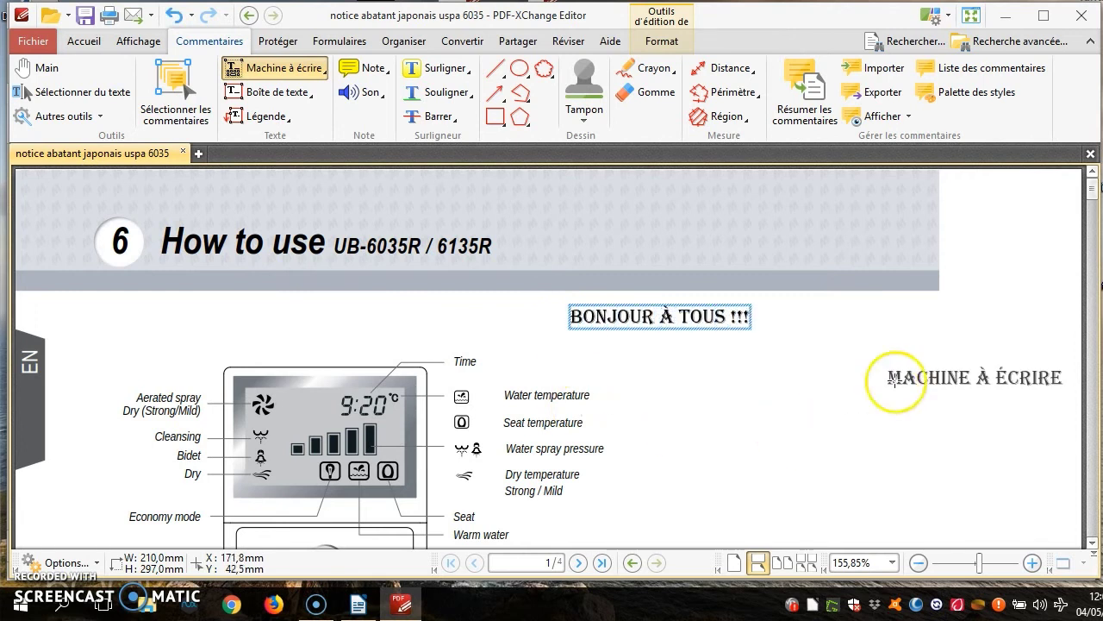
# Add a second Typewriter text reading "MERCI DE REGARDER MA VIDEO" above the control panel drawing.
pyautogui.click(113, 332)
pyautogui.write('MERCI')
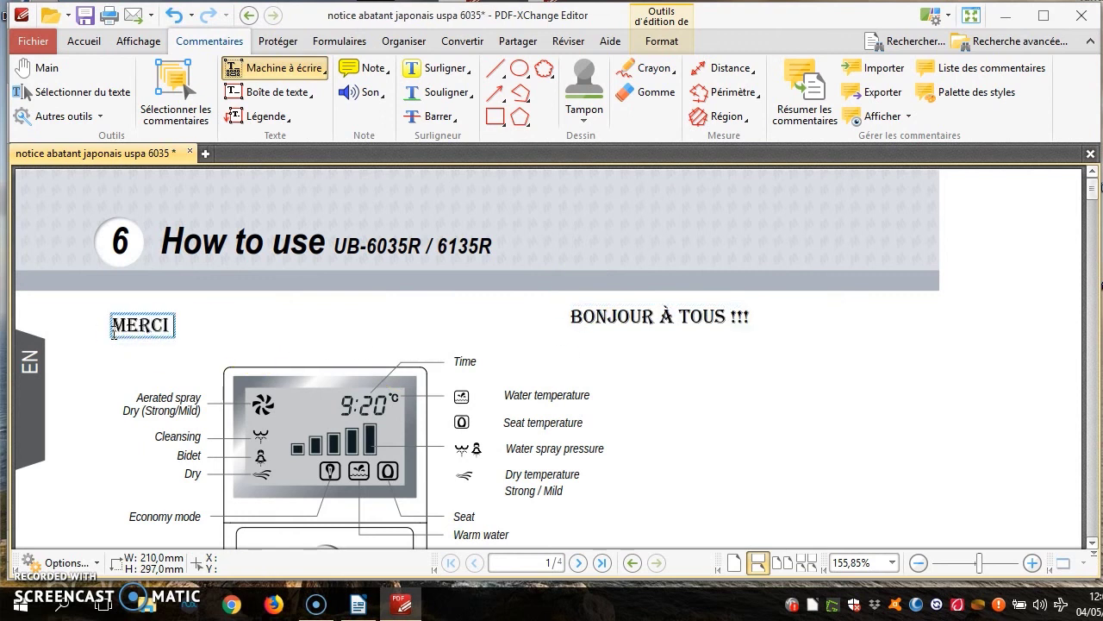
pyautogui.write(' DE')
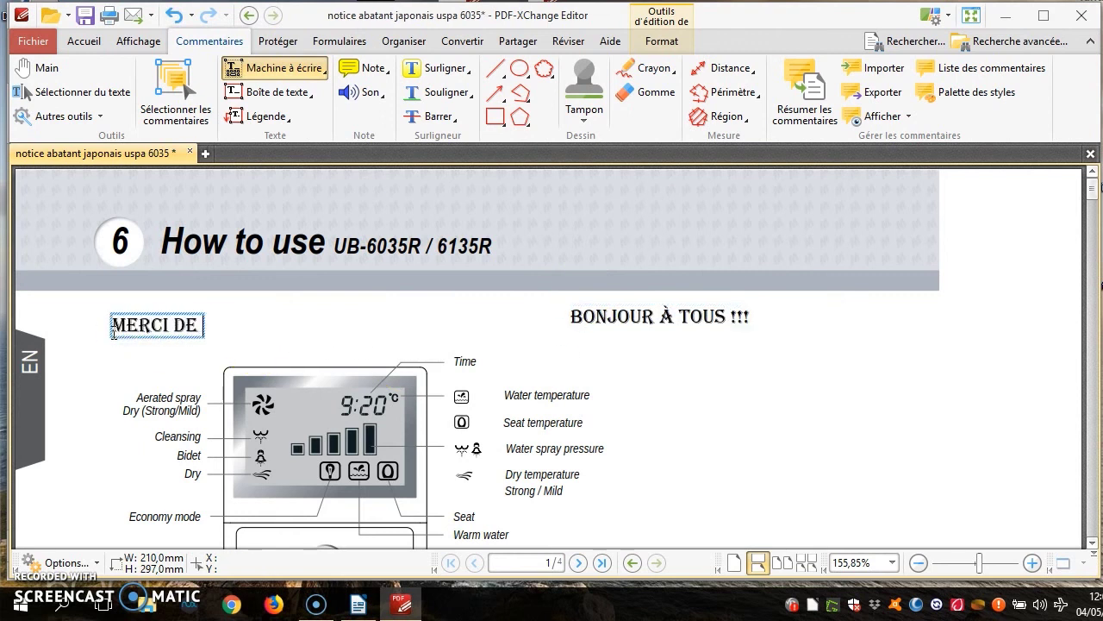
pyautogui.write(' REGARDER ME')
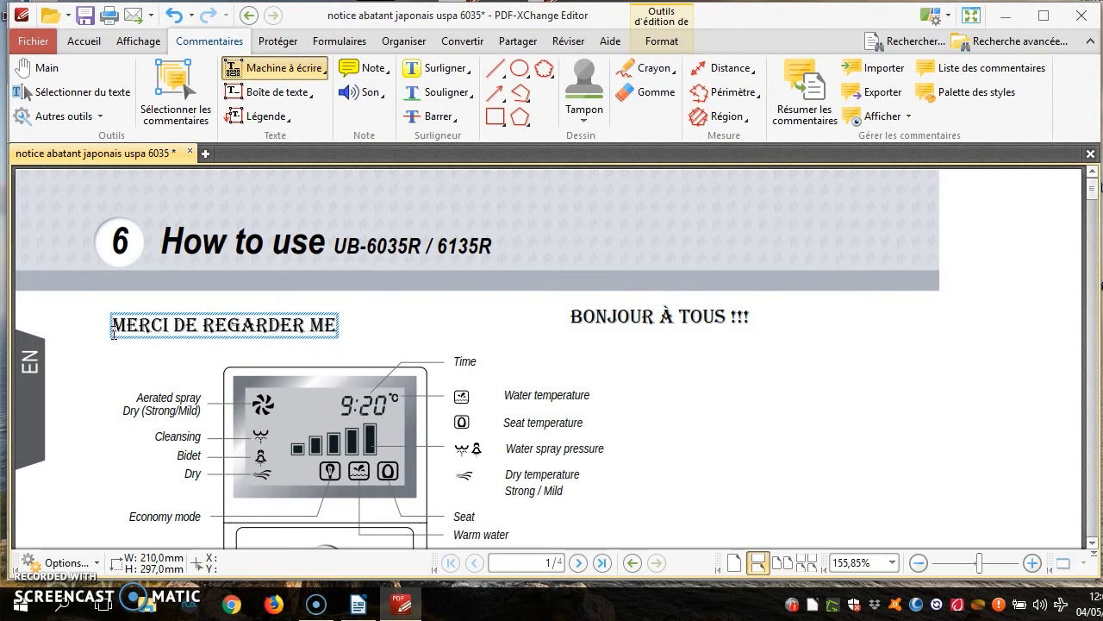
pyautogui.press('BackSpace')
pyautogui.write('A VIDEO')
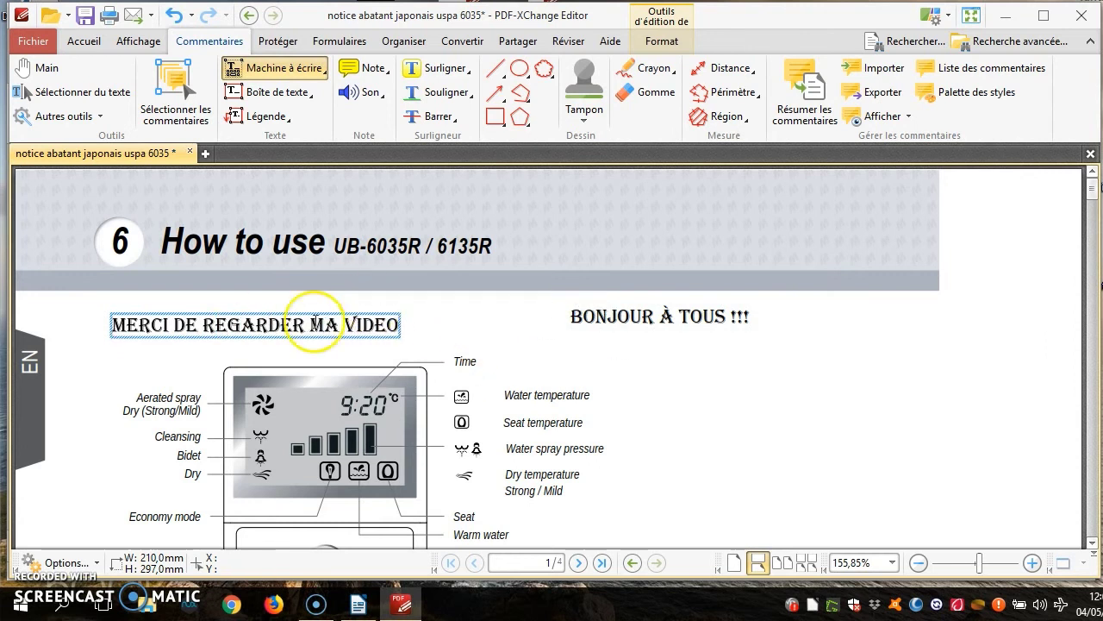
# Move the "BONJOUR À TOUS !!!" text up into the grey header band, to the right of the page title.
pyautogui.click(589, 332)
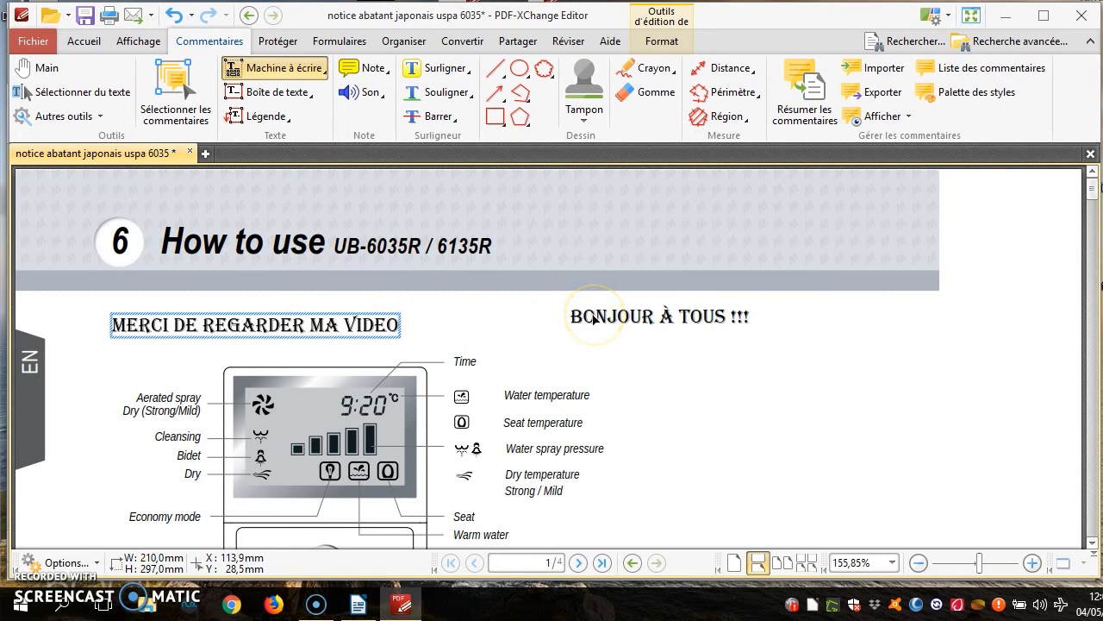
pyautogui.click(594, 318)
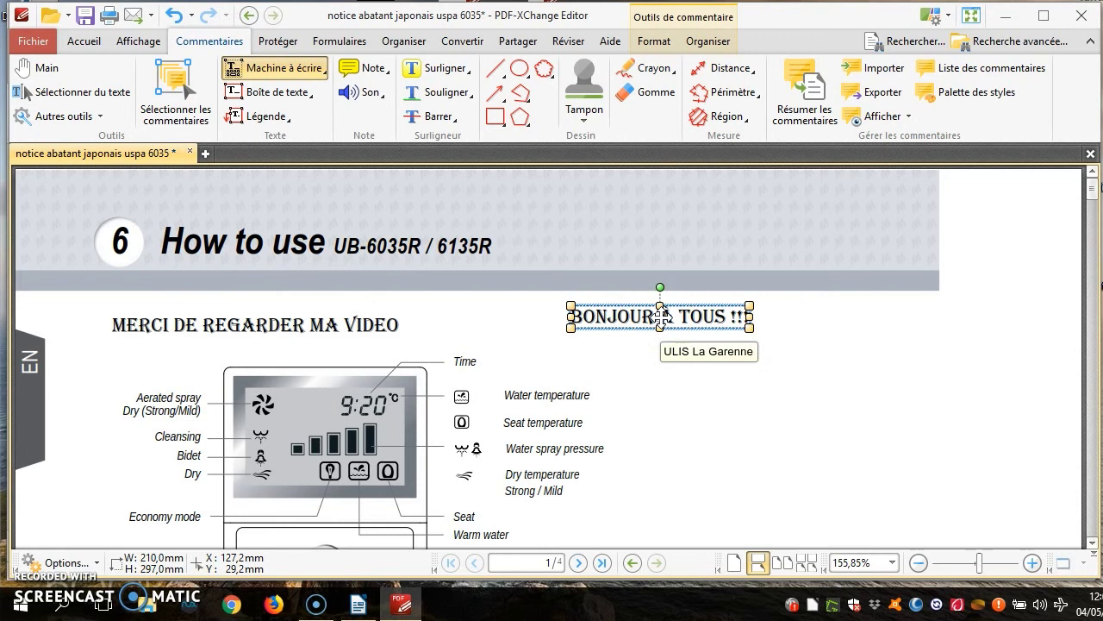
pyautogui.moveTo(660, 317); pyautogui.dragTo(795, 245)
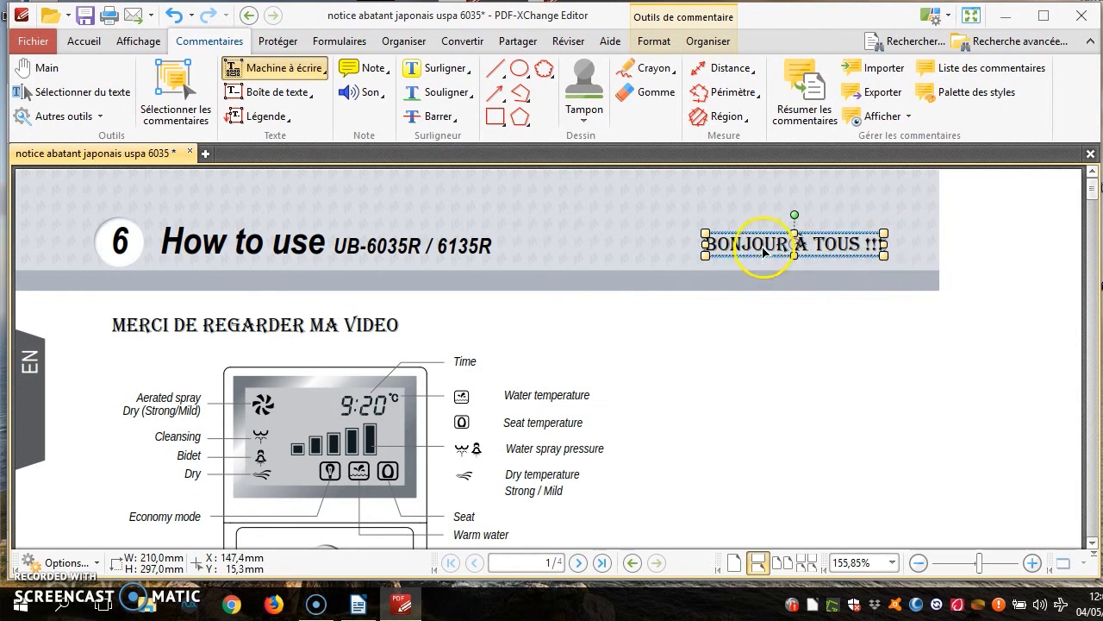
# Shorten the greeting text in the header band to "BONJOUR !!".
pyautogui.doubleClick(766, 246)
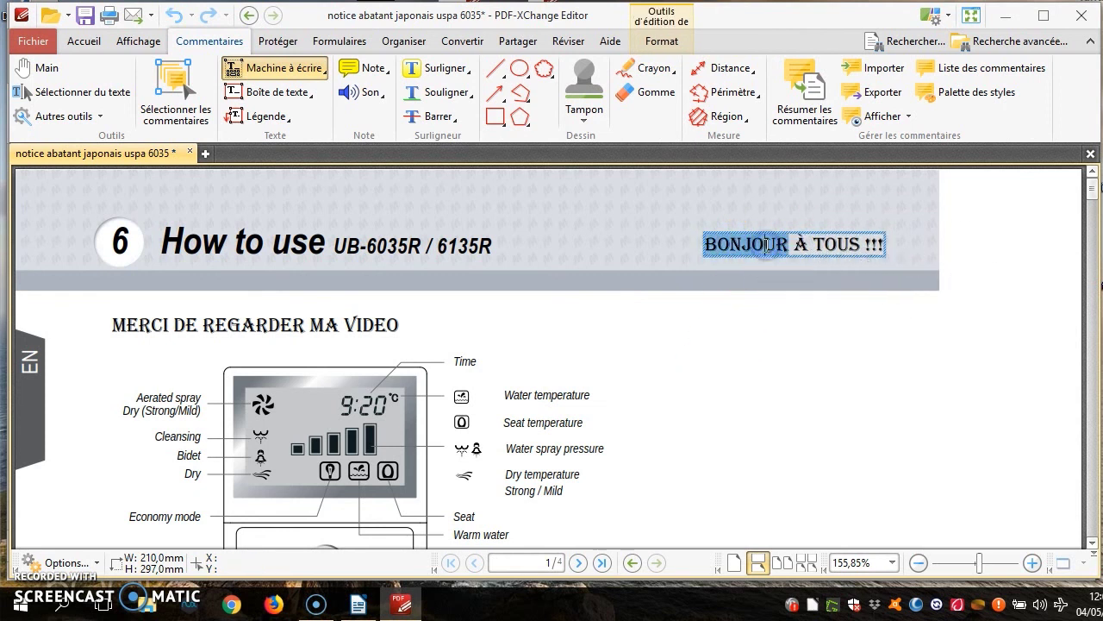
pyautogui.click(814, 244)
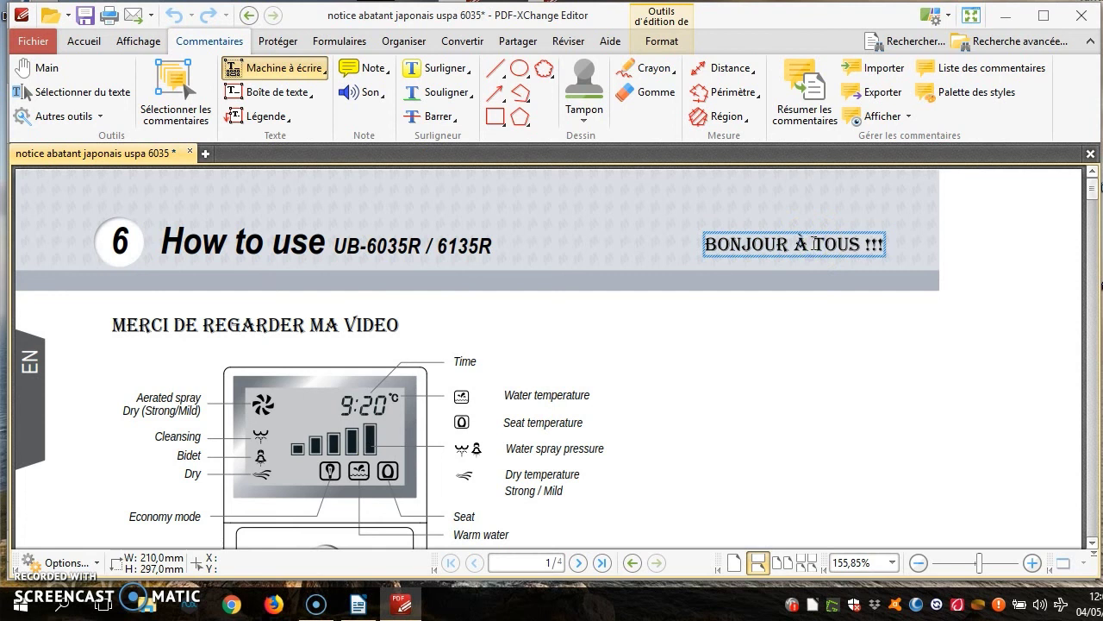
pyautogui.press('BackSpace')
pyautogui.press('BackSpace')
pyautogui.press('BackSpace')
pyautogui.press('BackSpace')
pyautogui.press('BackSpace')
pyautogui.press('BackSpace')
pyautogui.press('BackSpace')
pyautogui.press('BackSpace')
pyautogui.press('BackSpace')
pyautogui.press('BackSpace')
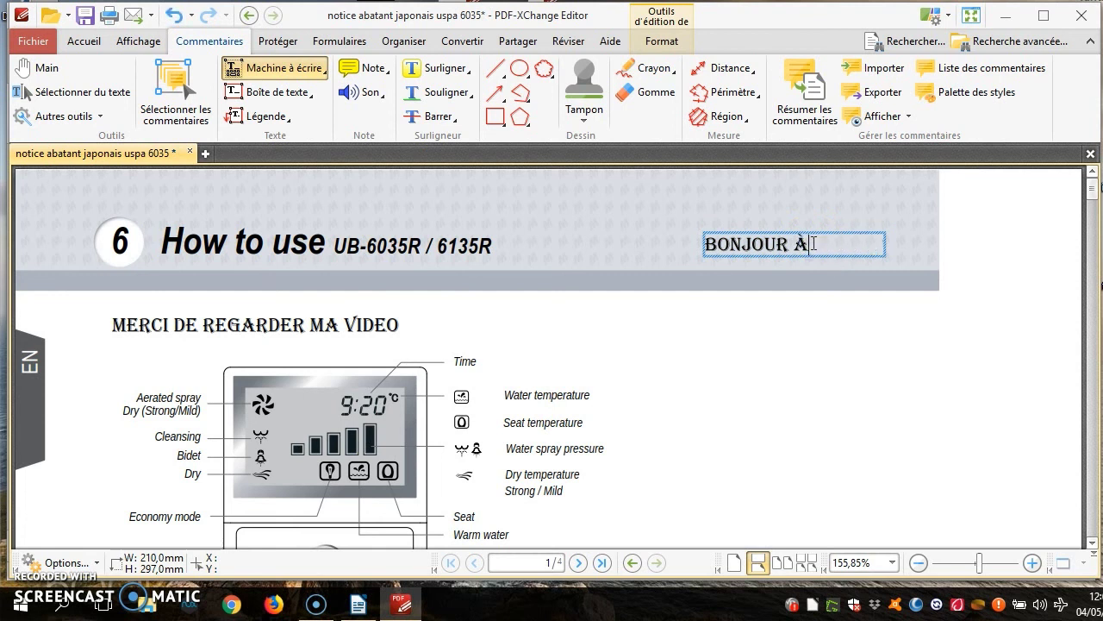
pyautogui.write('!!')
pyautogui.click(698, 318)
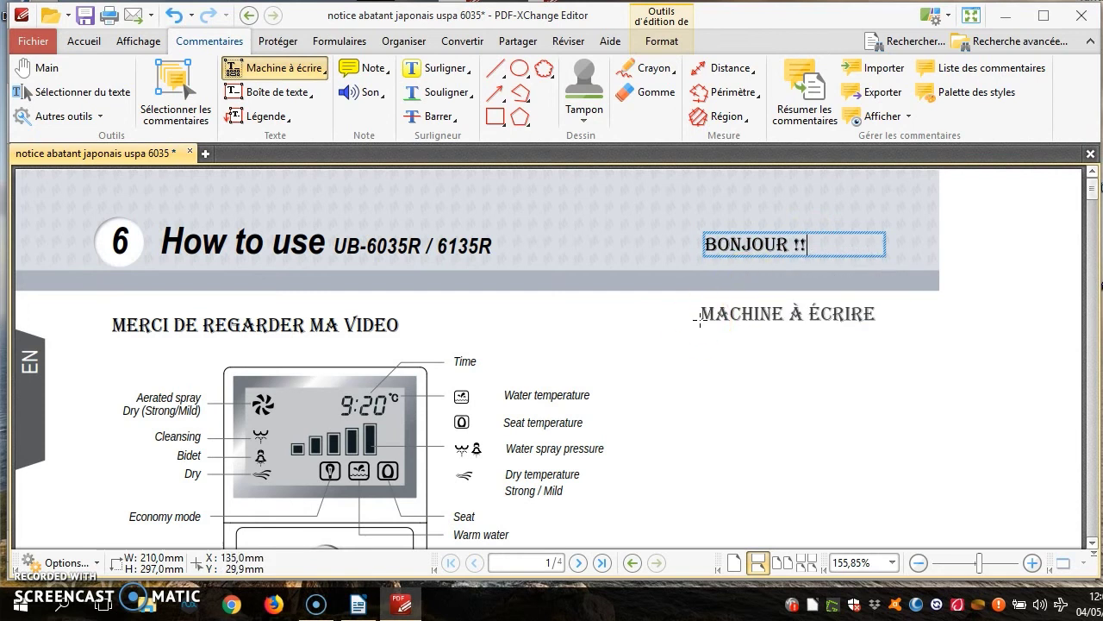
# Change the font of the word "BONJOUR" in the header text to Arial.
pyautogui.doubleClick(744, 245)
pyautogui.click(743, 245)
pyautogui.doubleClick(742, 246)
pyautogui.click(742, 246)
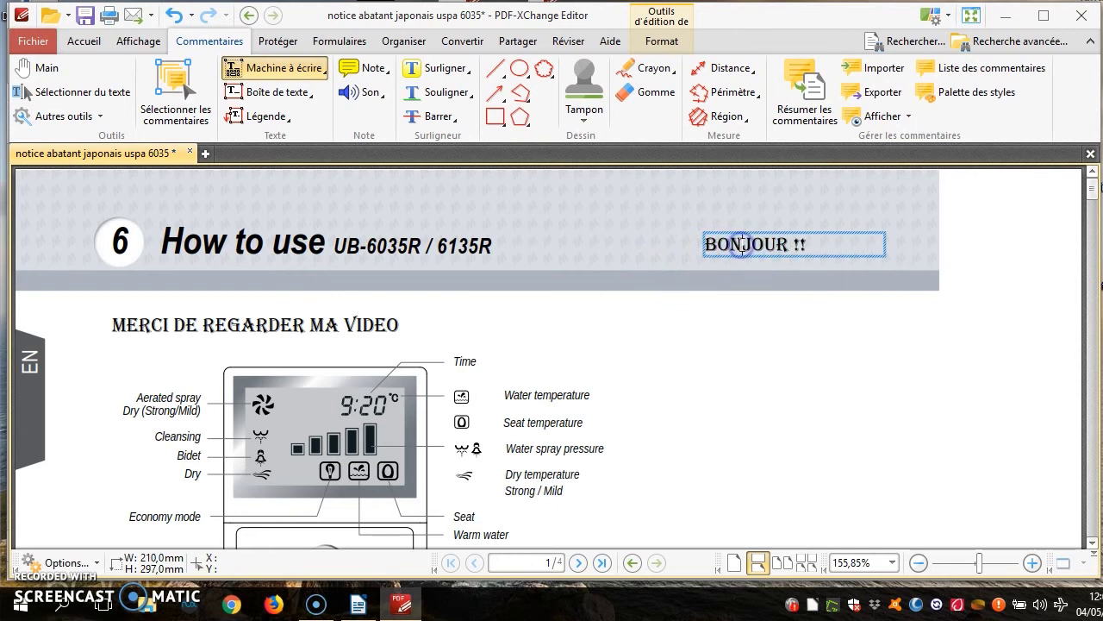
pyautogui.doubleClick(741, 245)
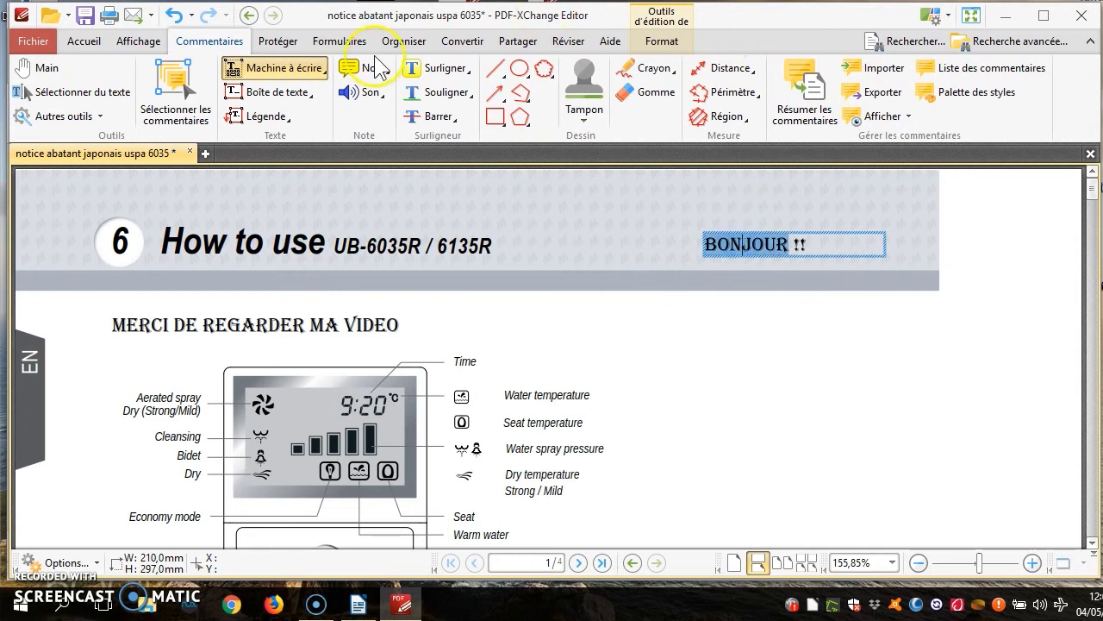
pyautogui.click(668, 45)
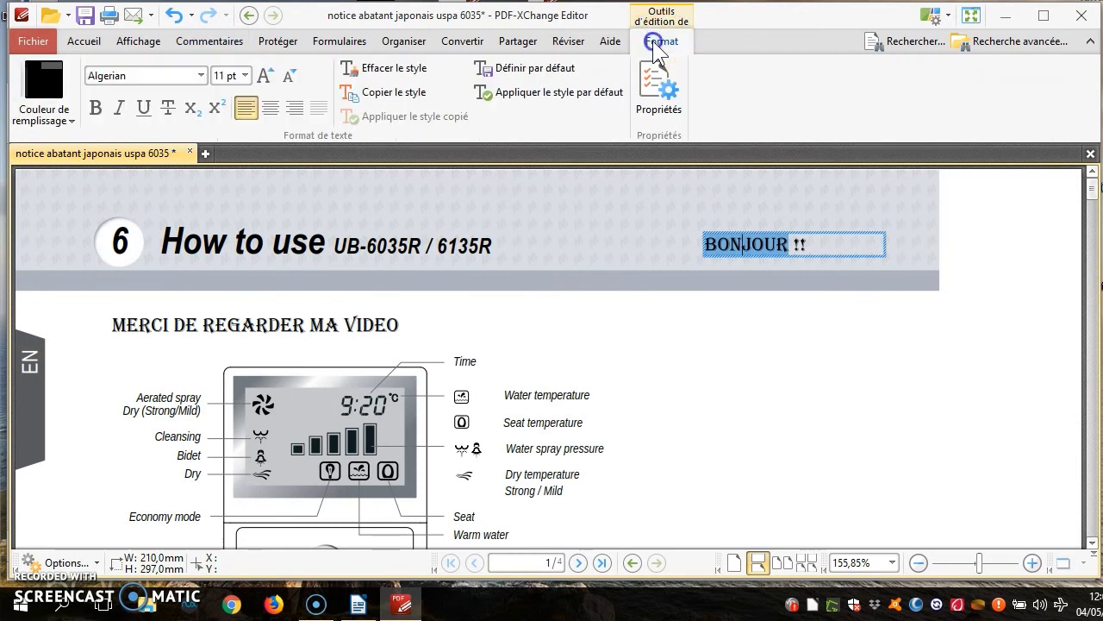
pyautogui.click(200, 76)
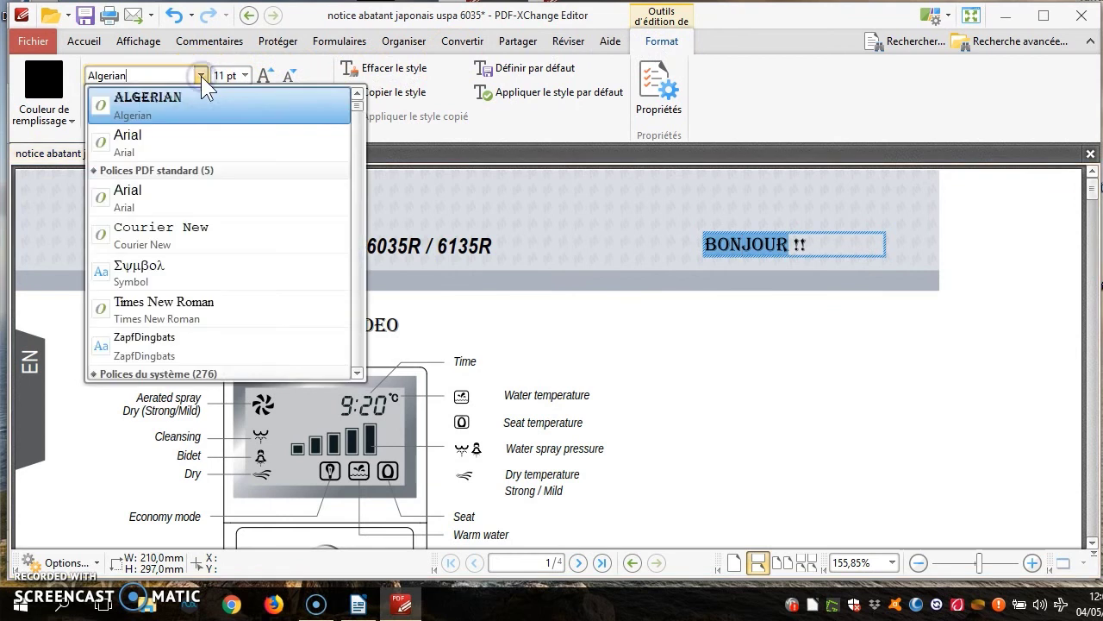
pyautogui.click(112, 140)
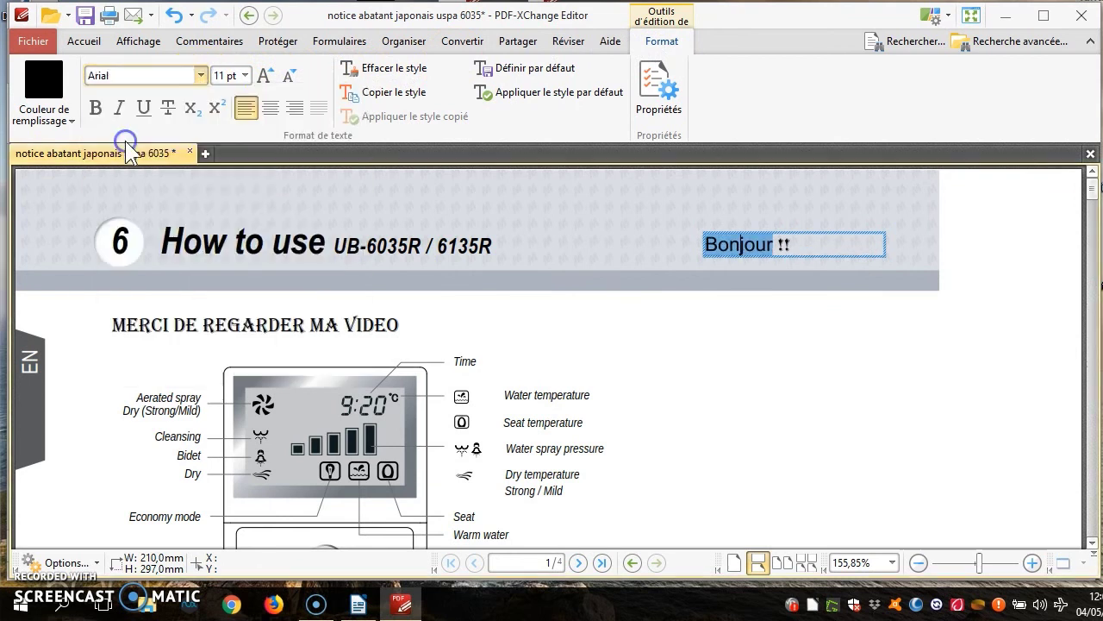
# Enlarge the word "Bonjour" to 19 pt and reduce it to 13 pt.
pyautogui.click(263, 75)
pyautogui.click(264, 76)
pyautogui.click(264, 76)
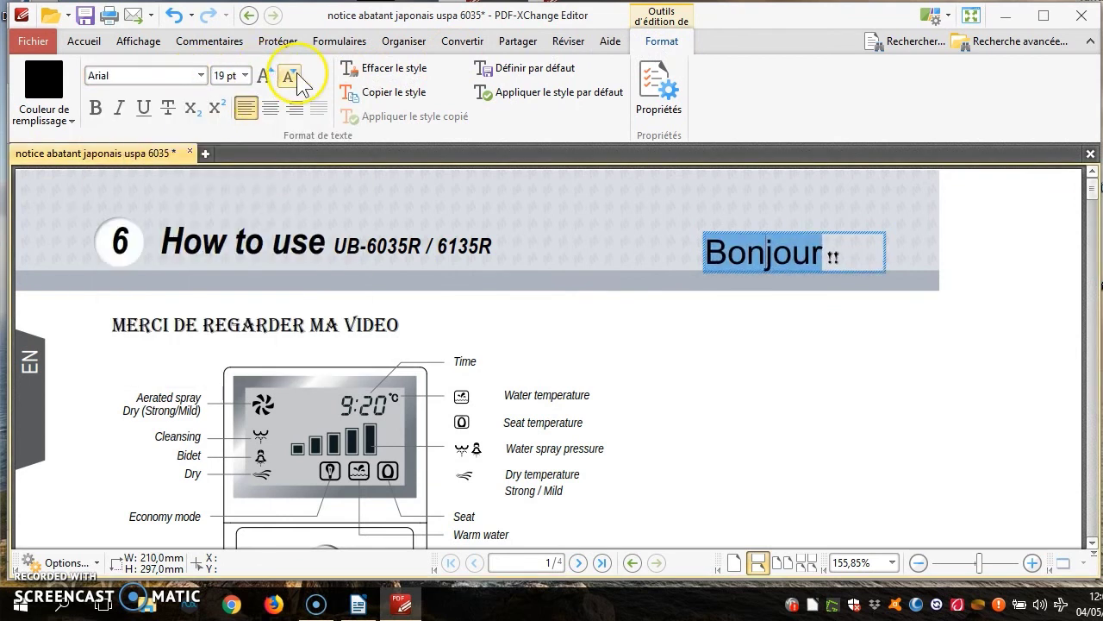
pyautogui.click(290, 74)
pyautogui.click(291, 74)
pyautogui.click(290, 74)
pyautogui.click(291, 75)
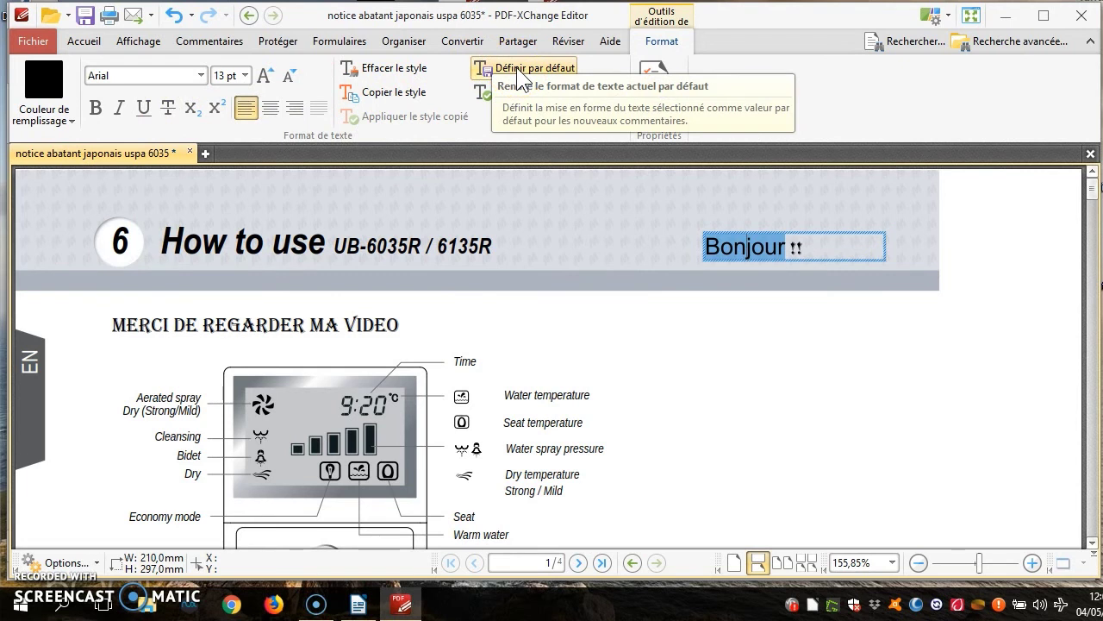
# Enlarge the word "Bonjour" to 20 pt and set its text format as the default for new comments.
pyautogui.click(265, 76)
pyautogui.click(265, 76)
pyautogui.click(264, 76)
pyautogui.click(264, 75)
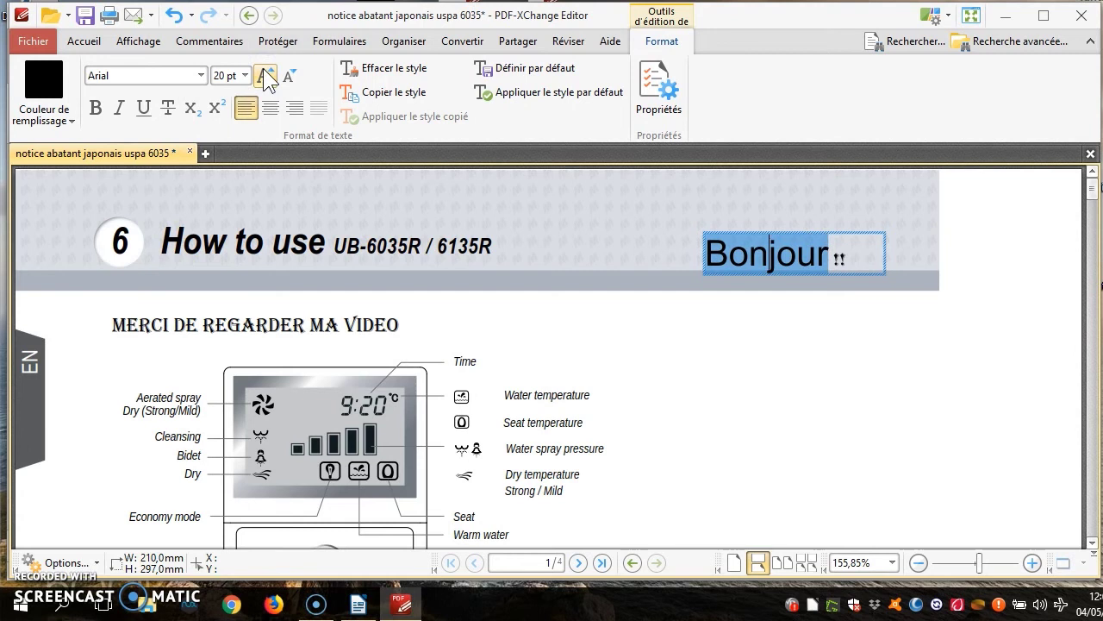
pyautogui.click(496, 76)
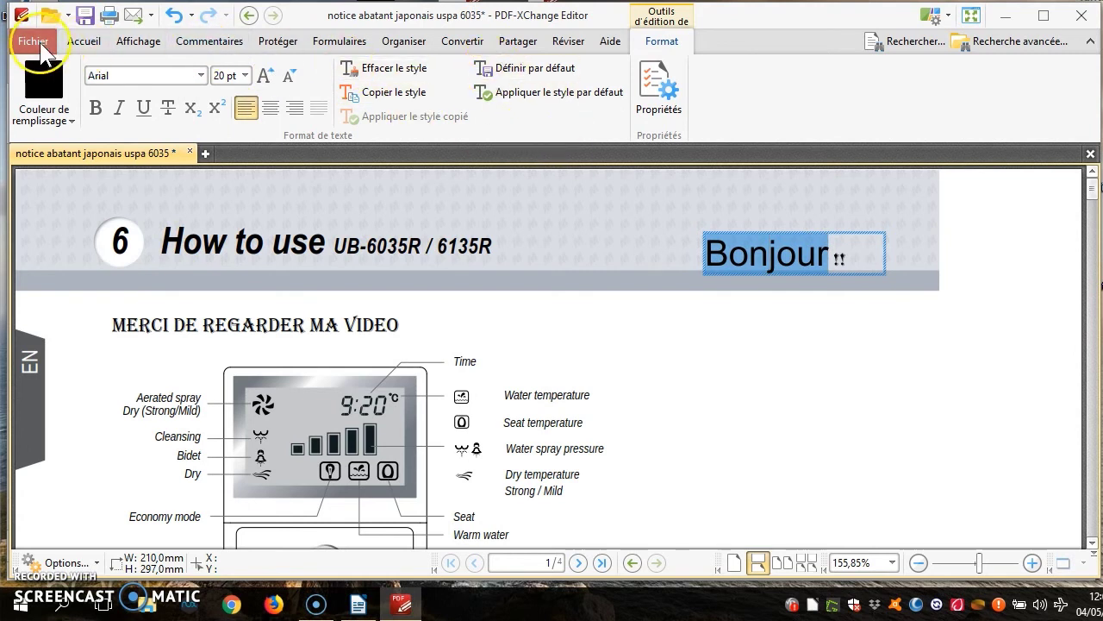
# Add a new Typewriter text reading "fffsjlje" in the blank area below the "Bonjour" text.
pyautogui.click(91, 43)
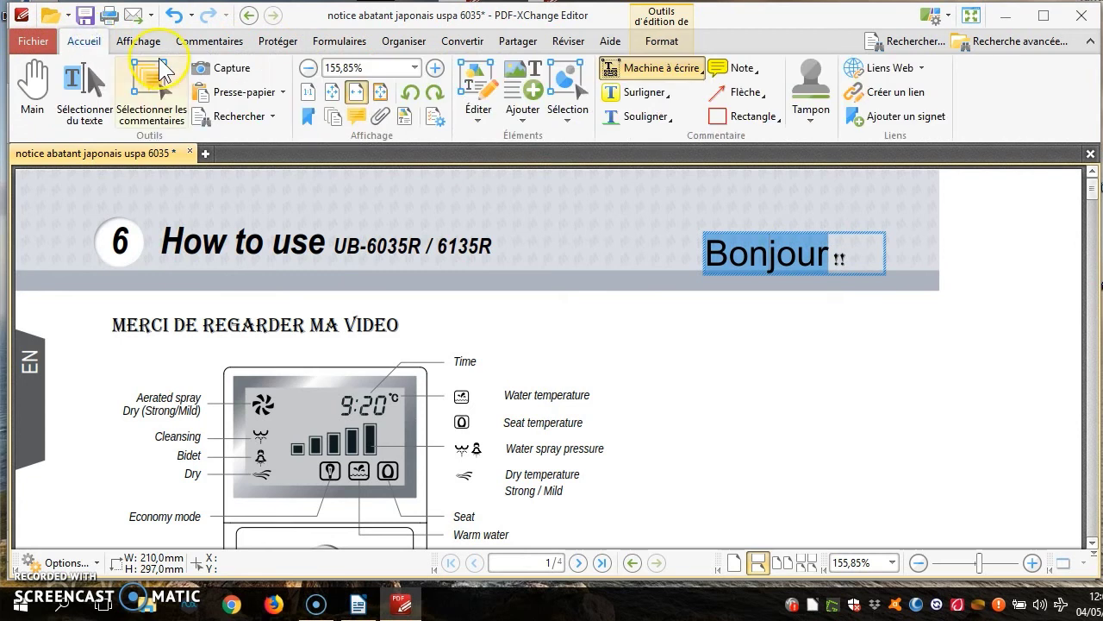
pyautogui.click(209, 41)
pyautogui.click(274, 67)
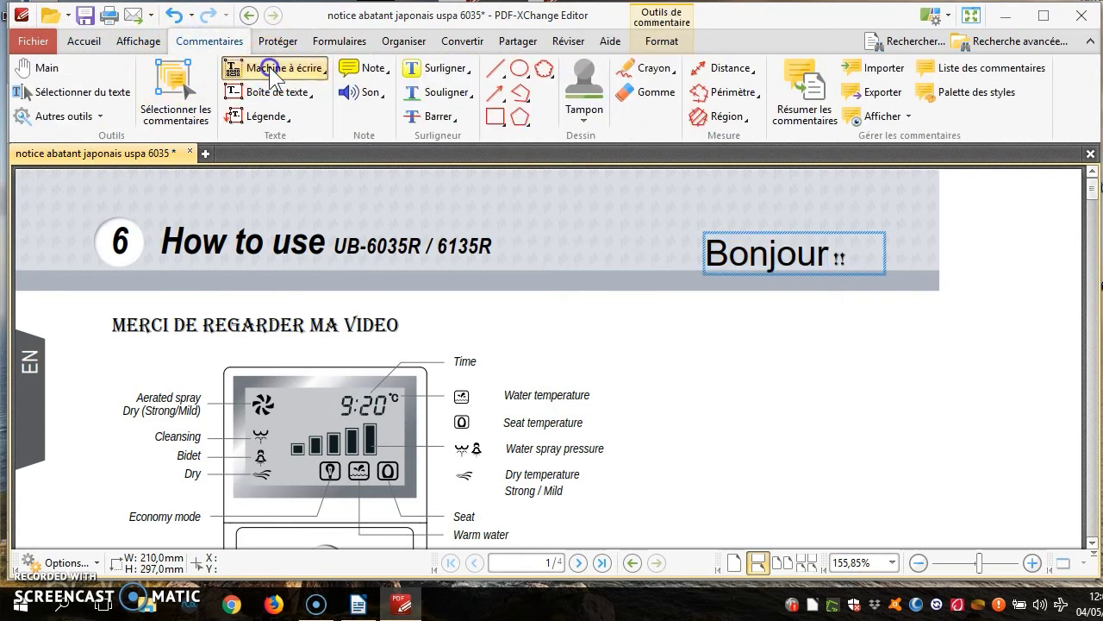
pyautogui.click(584, 325)
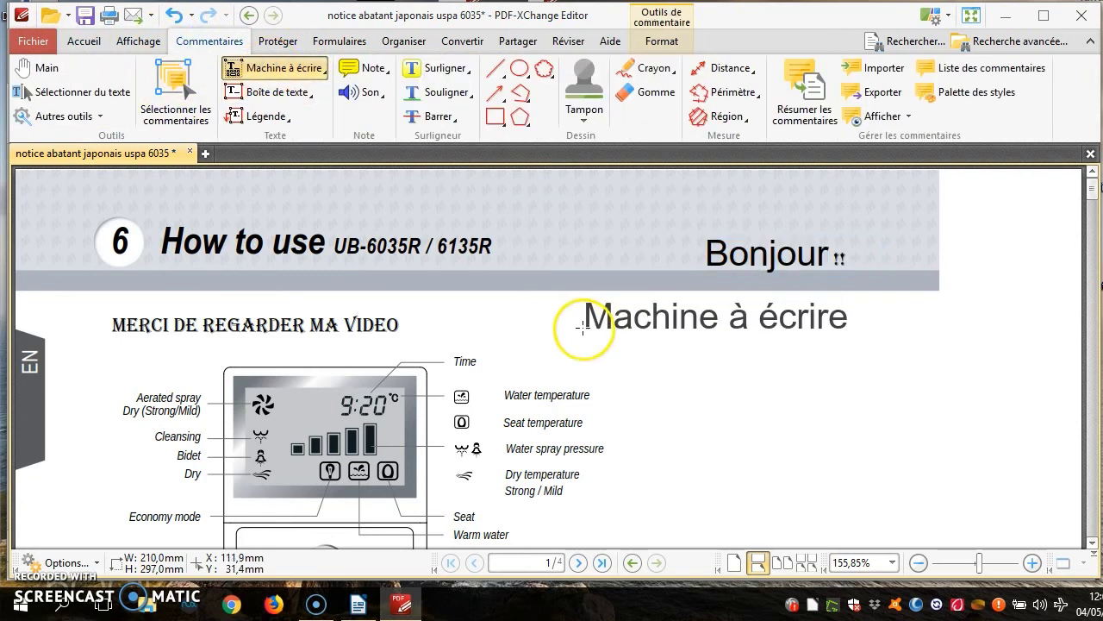
pyautogui.click(671, 379)
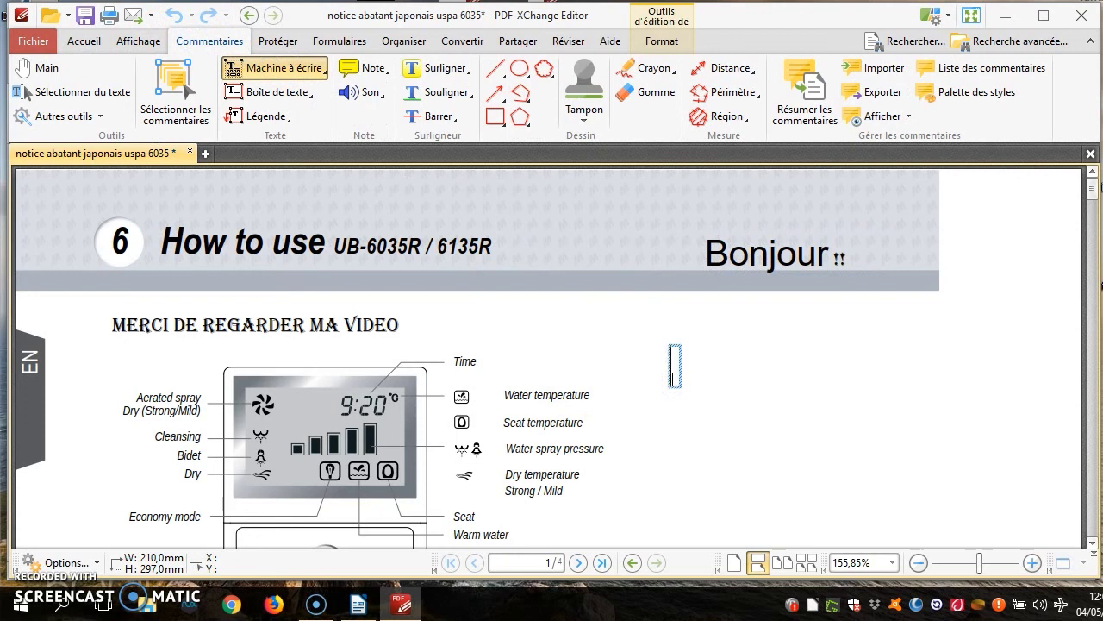
pyautogui.write('fffsjlje')
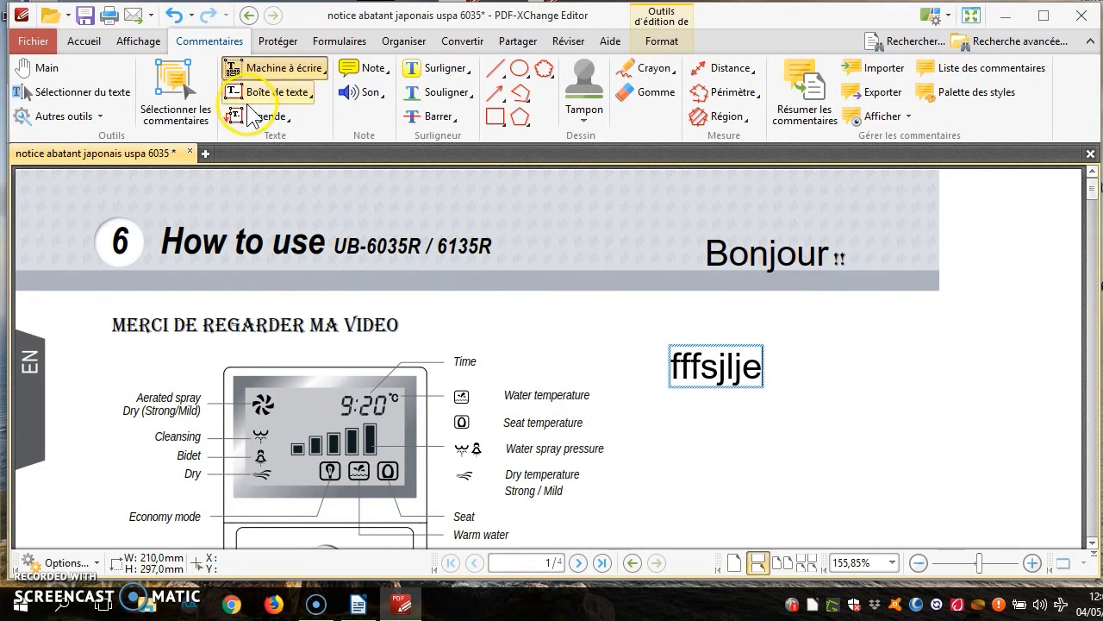
# Add a sound comment just after the "How to use UB-6035R / 6135R" heading, recording a new clip and playing it back before accepting it.
pyautogui.click(354, 95)
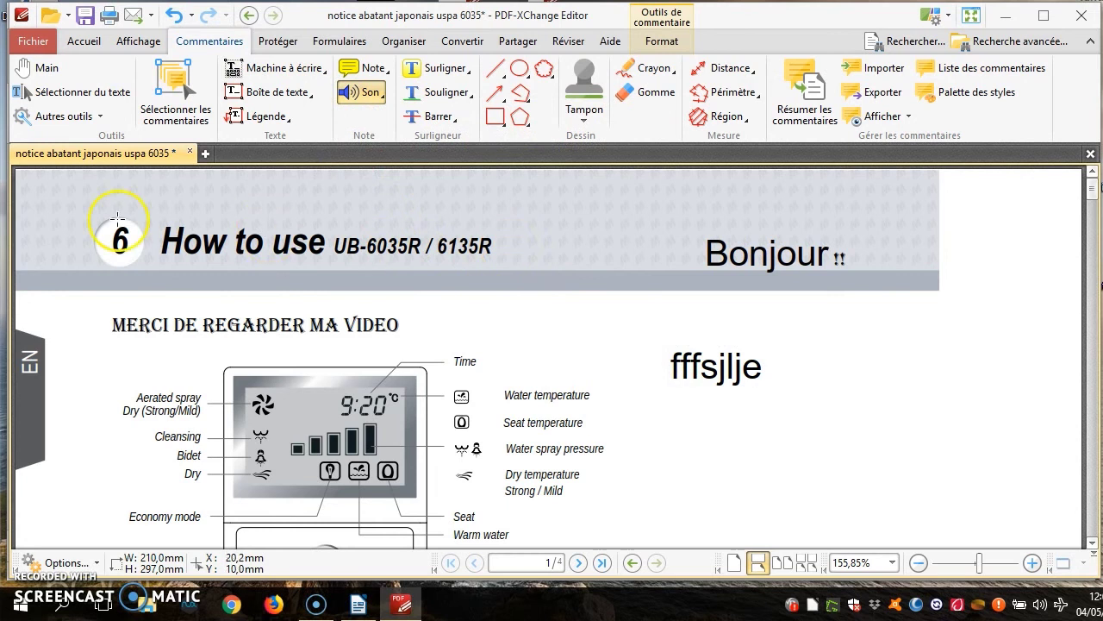
pyautogui.moveTo(120, 242); pyautogui.dragTo(511, 248)
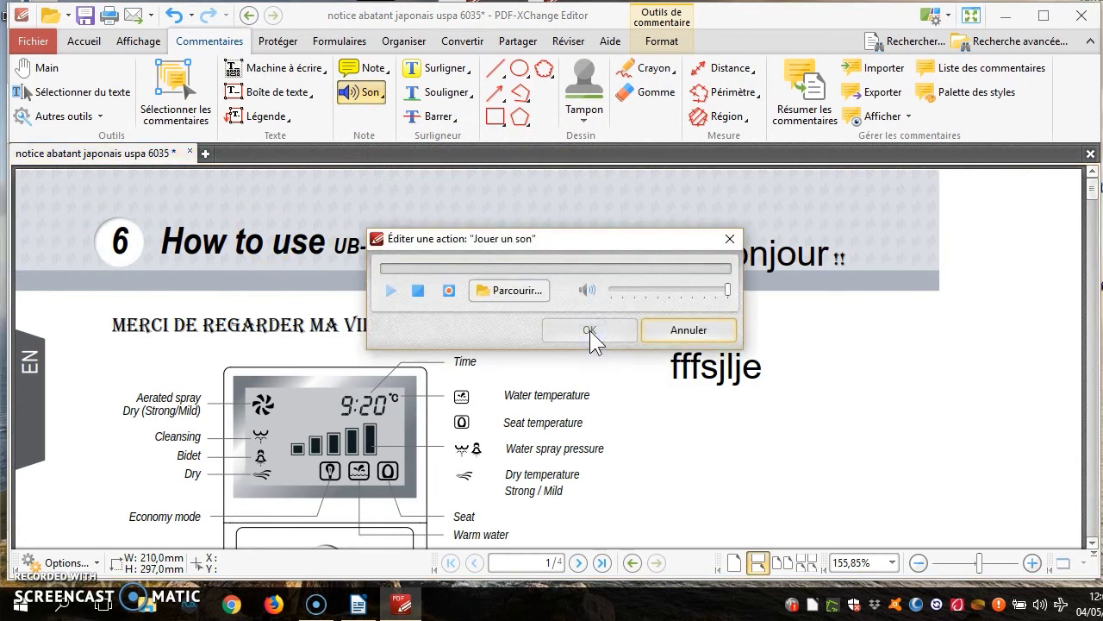
pyautogui.click(506, 293)
pyautogui.click(510, 296)
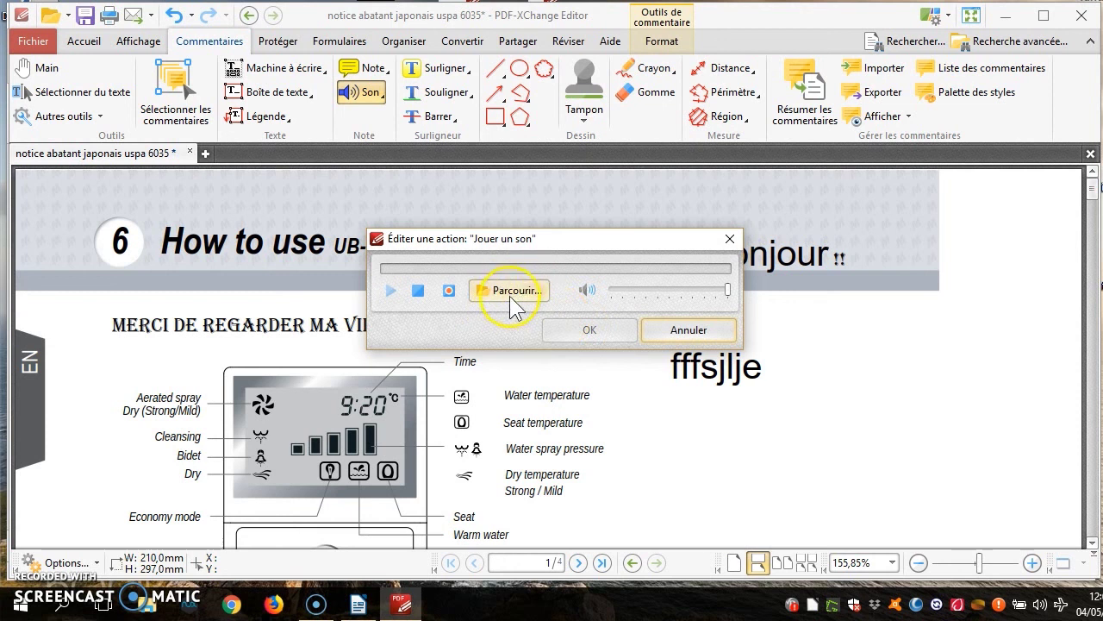
pyautogui.click(447, 290)
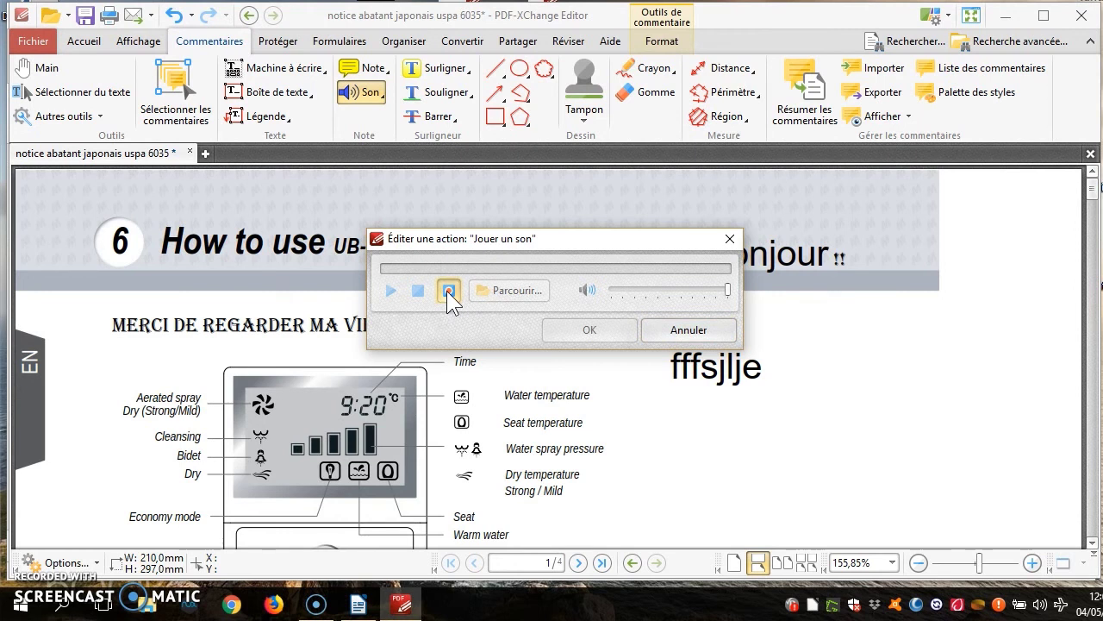
pyautogui.click(446, 291)
pyautogui.click(392, 292)
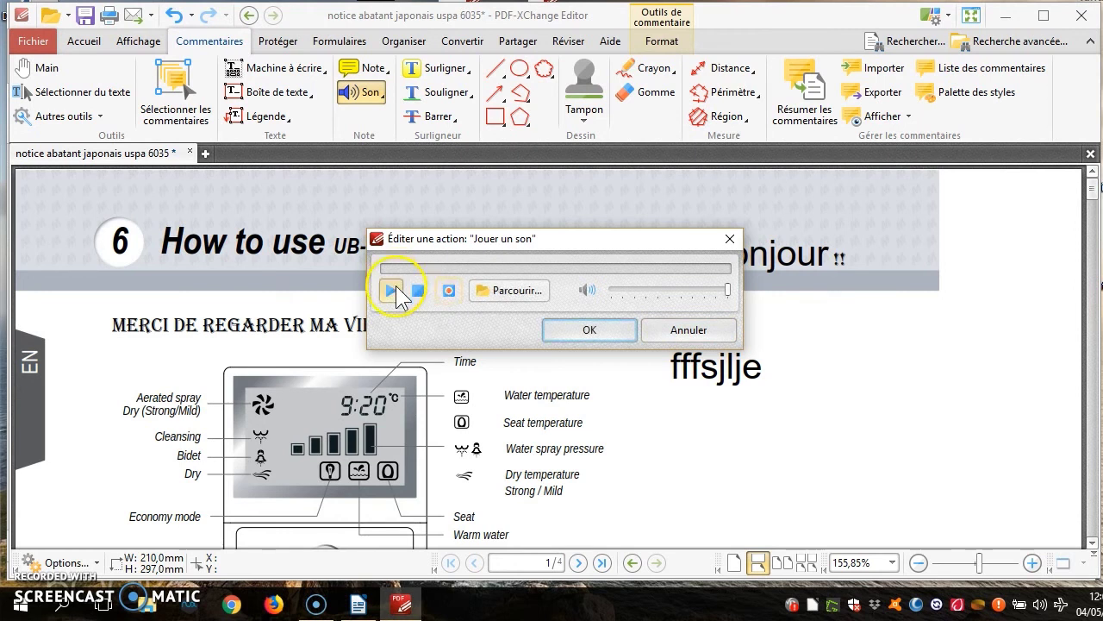
pyautogui.click(391, 291)
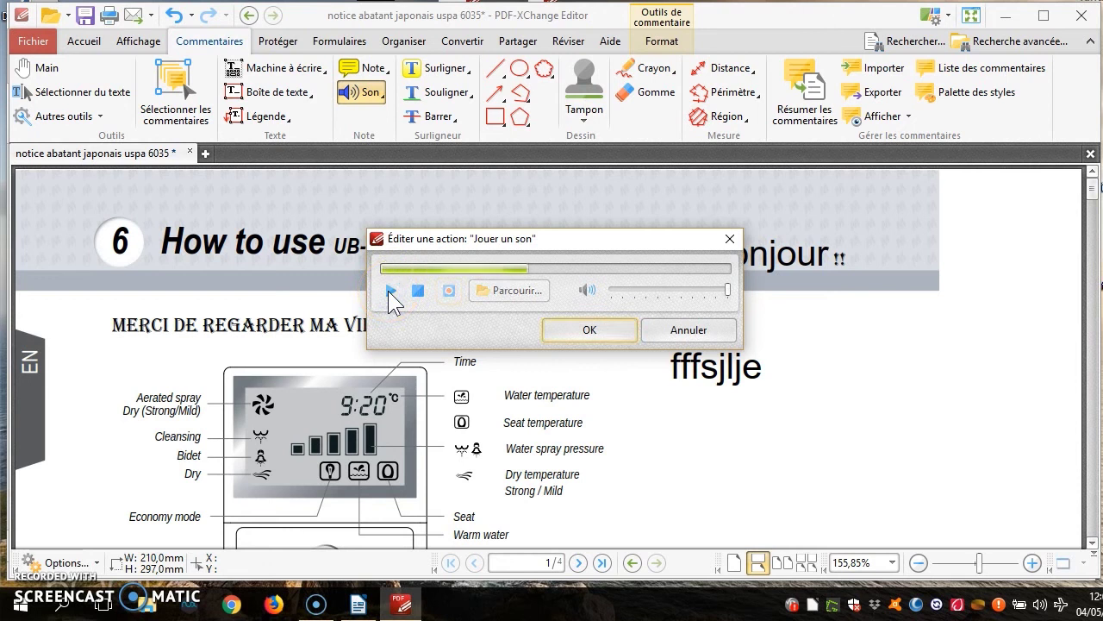
pyautogui.click(590, 330)
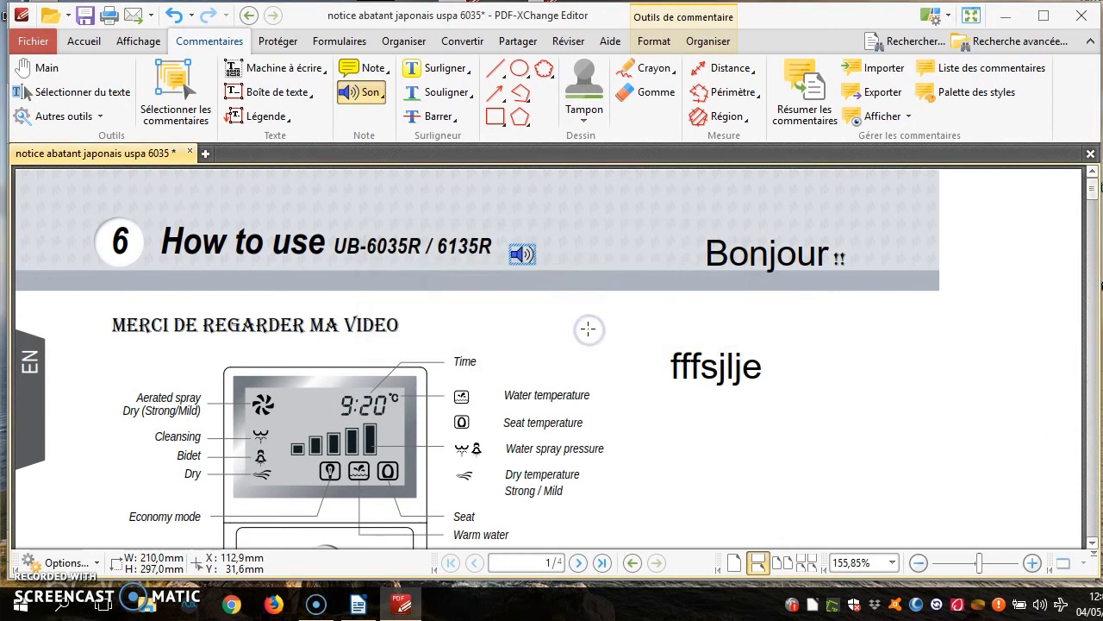
# Move the sound comment to just above the word "How" in the heading and switch to the Hand tool.
pyautogui.click(521, 254)
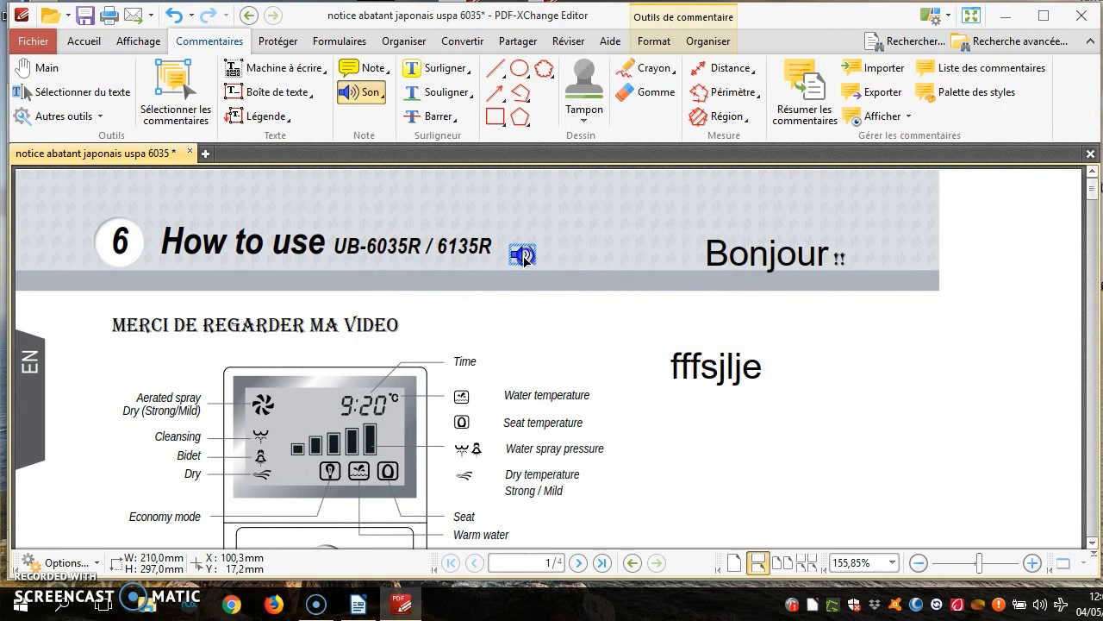
pyautogui.moveTo(167, 220); pyautogui.dragTo(181, 217)
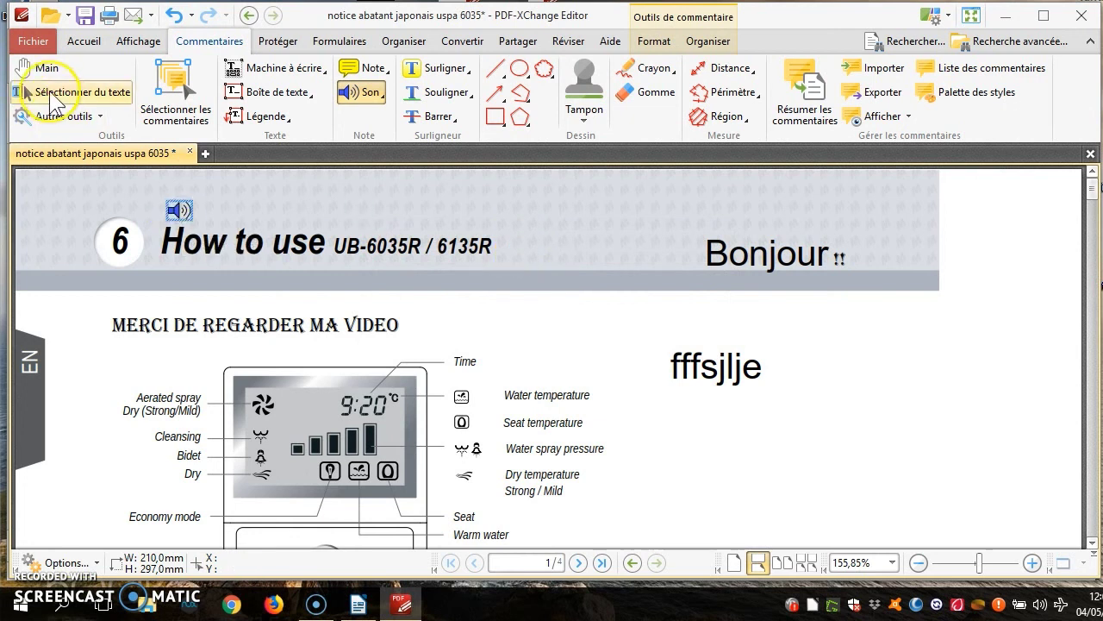
pyautogui.click(34, 69)
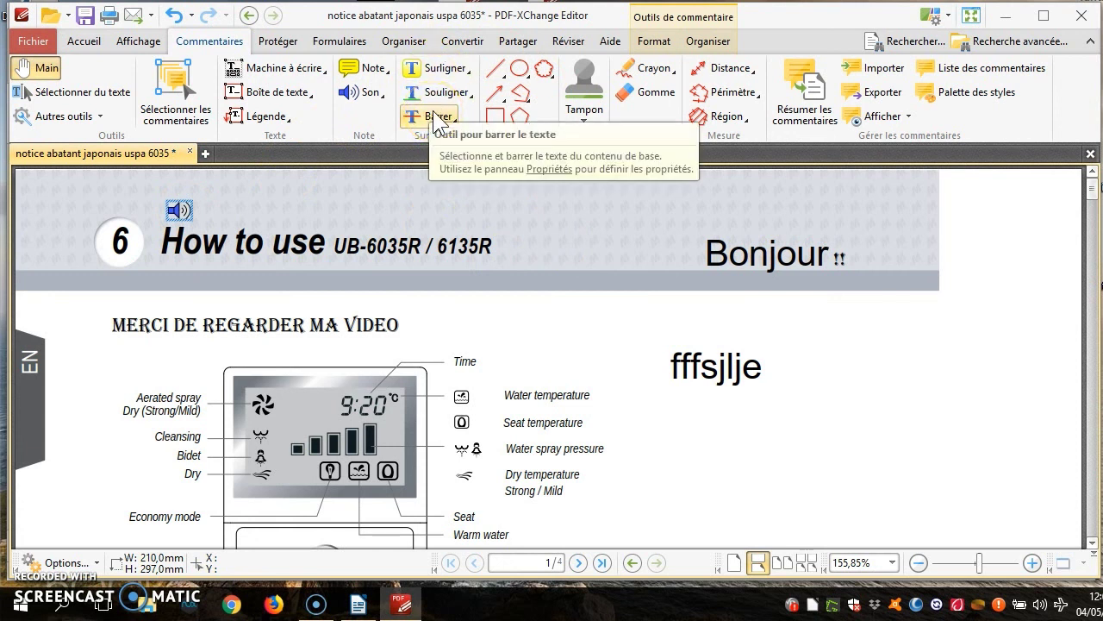
# Draw a slightly rising straight line about 46 mm long in the blank area between "Bonjour" and "fffsjlje".
pyautogui.click(518, 76)
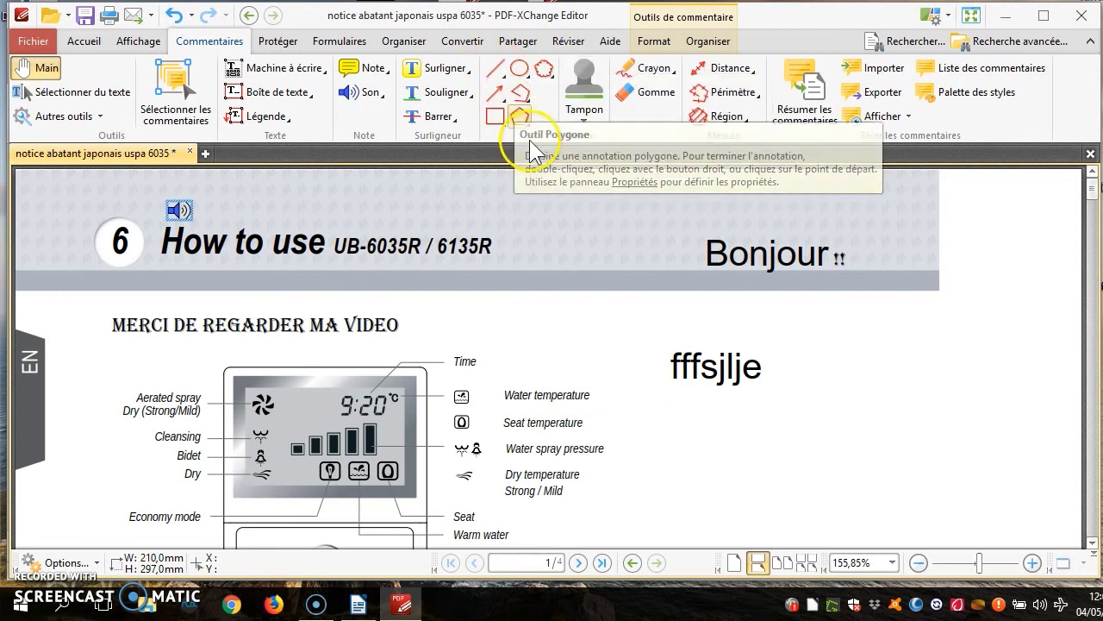
pyautogui.click(496, 69)
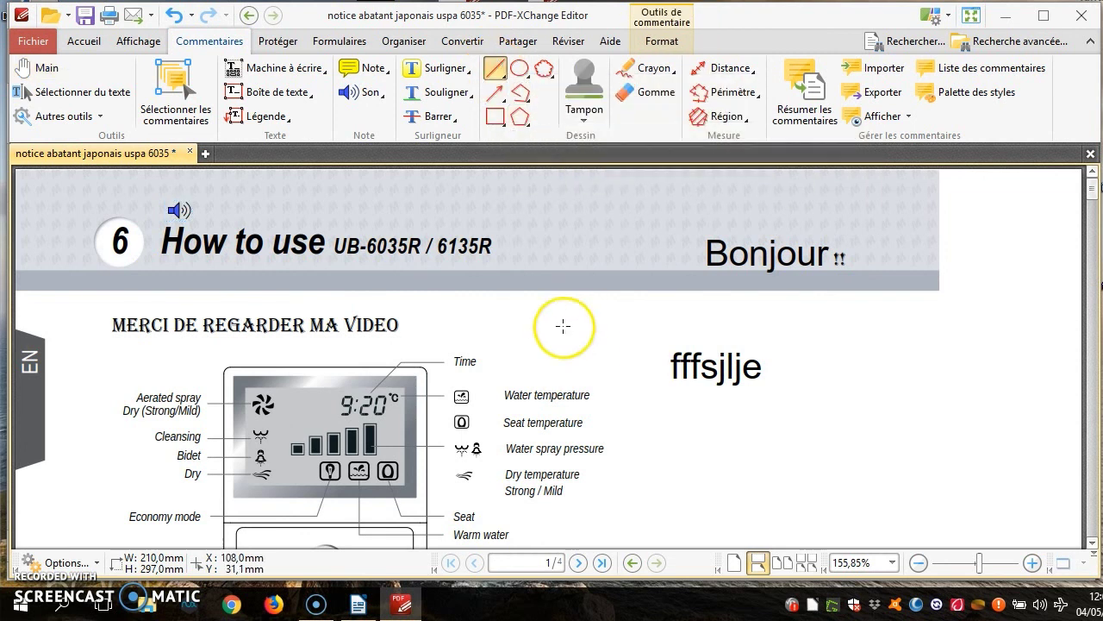
pyautogui.moveTo(563, 326)
pyautogui.mouseDown()
pyautogui.moveTo(739, 325)
pyautogui.moveTo(795, 304)
pyautogui.mouseUp()
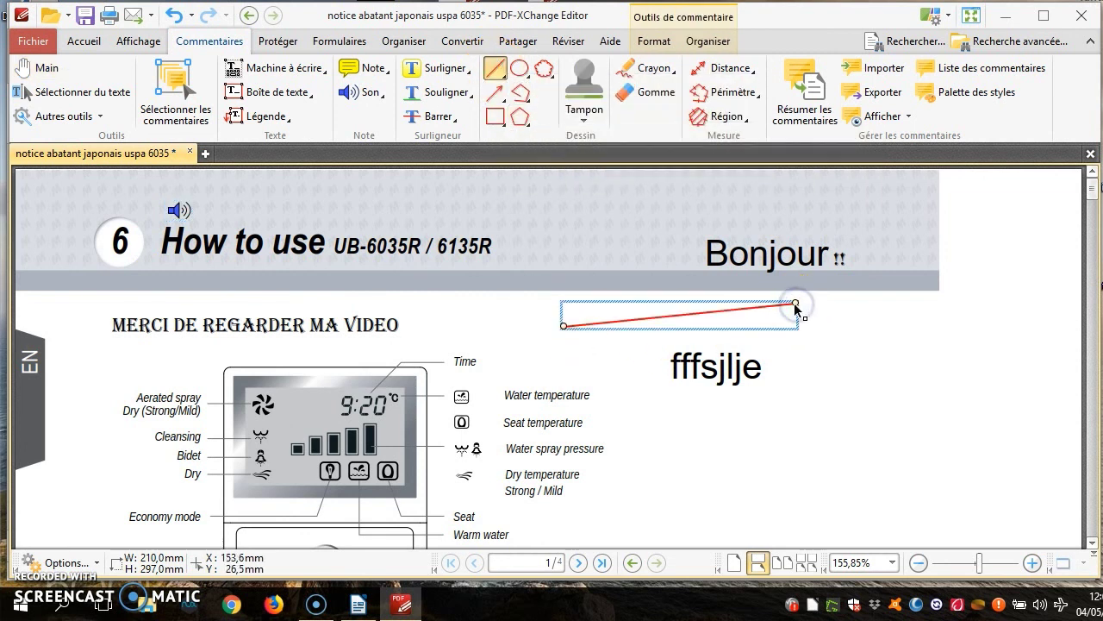
pyautogui.click(788, 343)
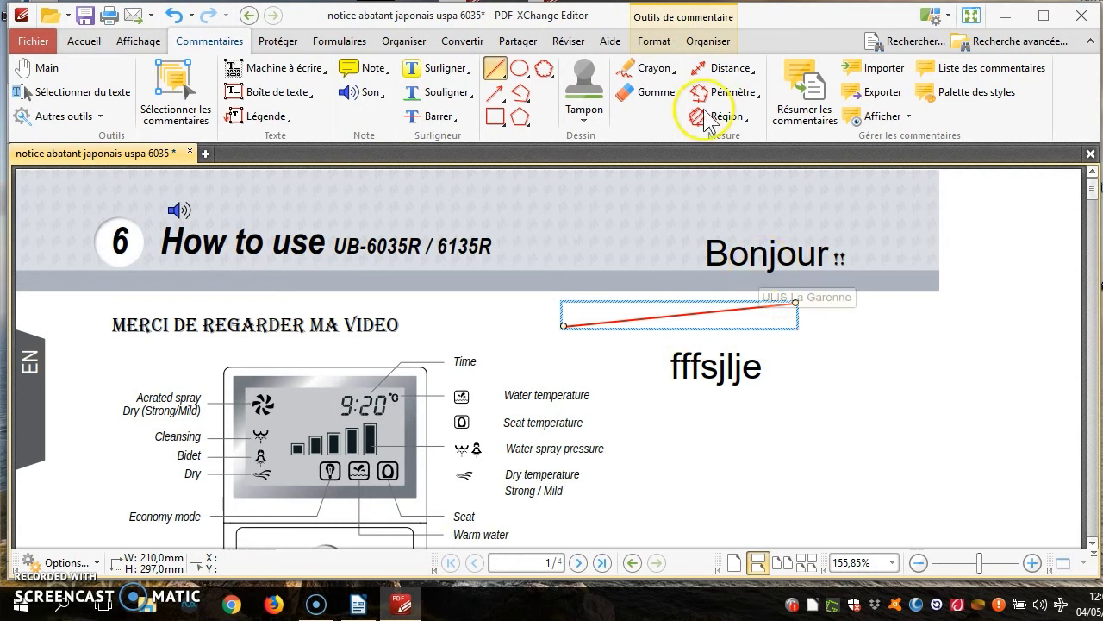
# Apply the Blue preset style to the selected line.
pyautogui.click(644, 42)
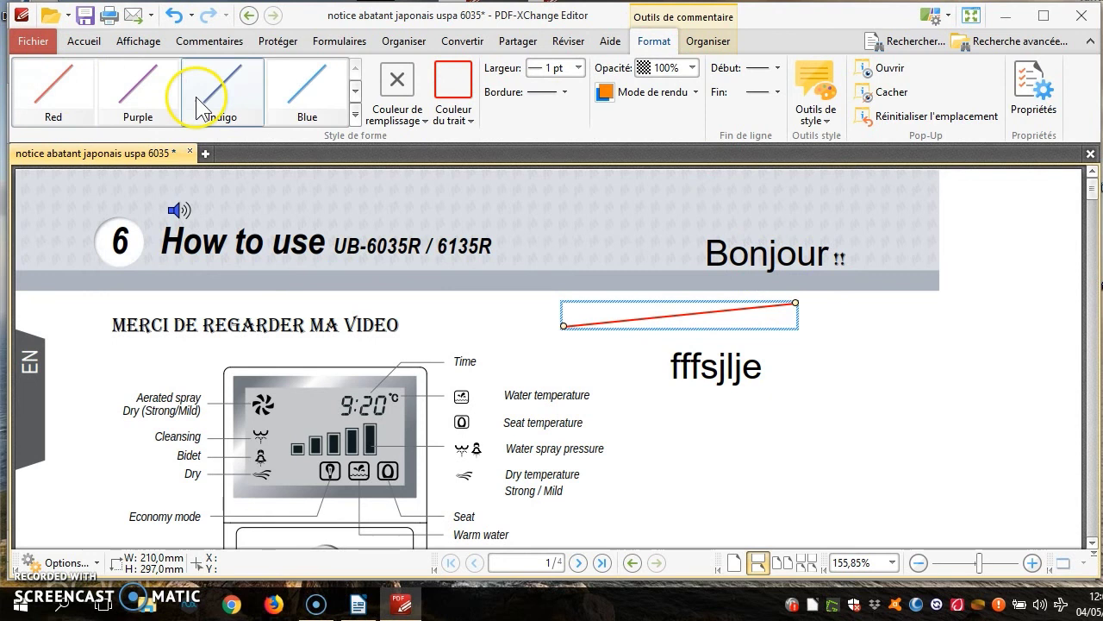
pyautogui.click(244, 103)
pyautogui.click(300, 93)
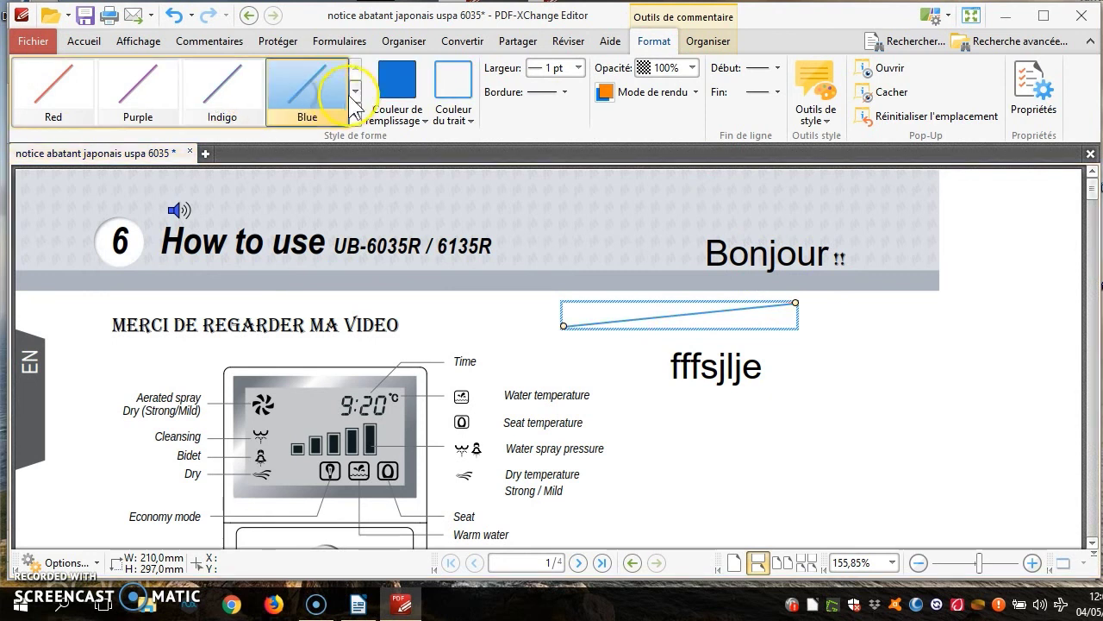
# Set the line's stroke colour to bright yellow and its width to 8 pt.
pyautogui.click(458, 122)
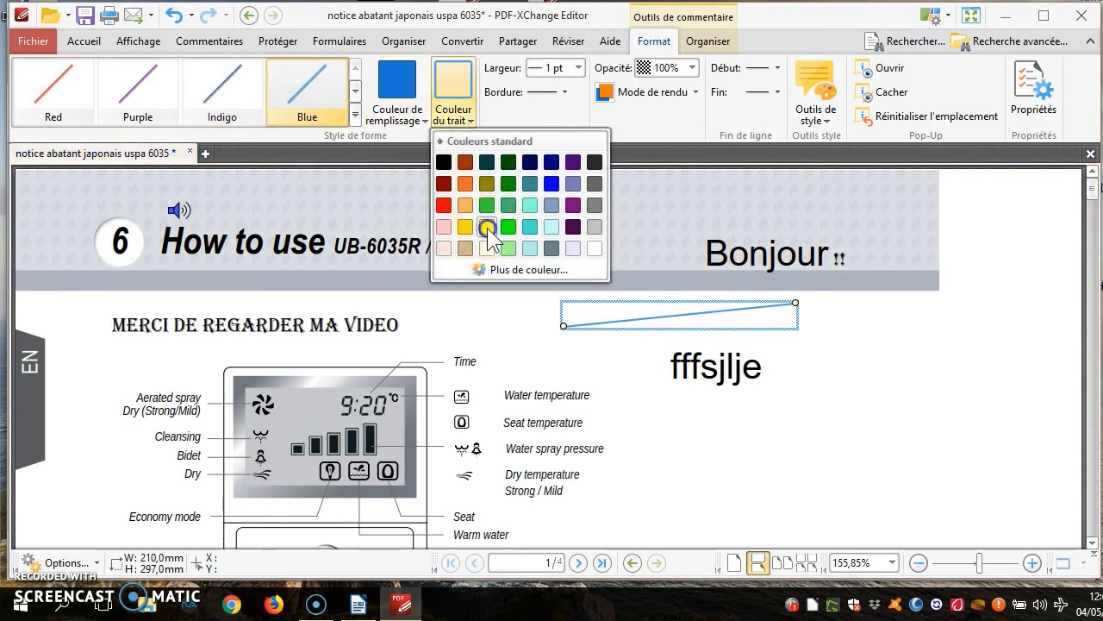
pyautogui.click(487, 227)
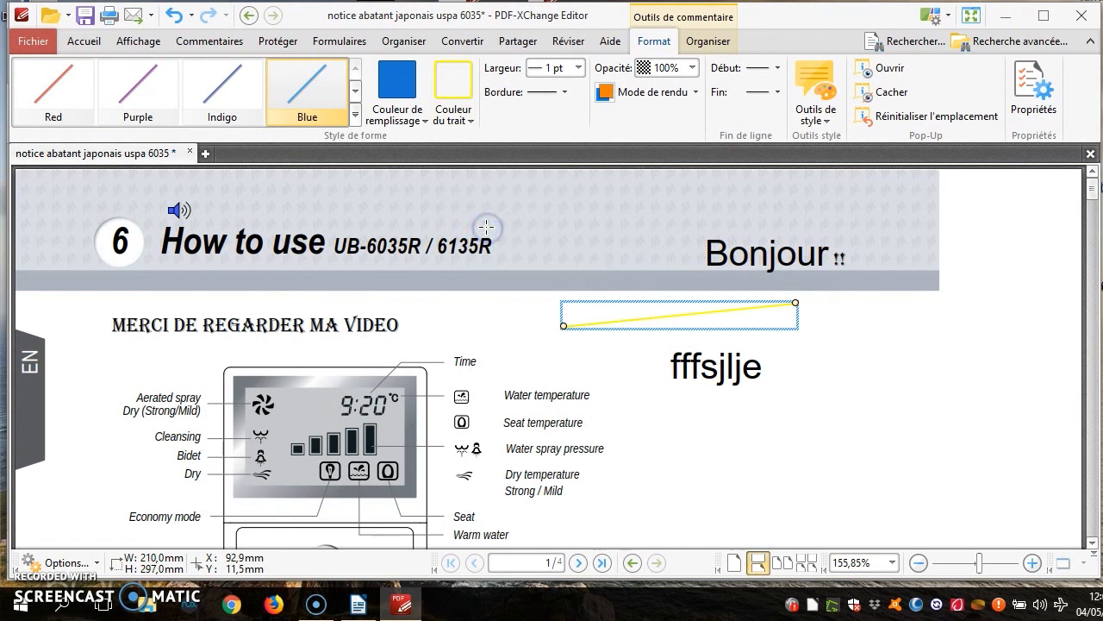
pyautogui.click(578, 68)
pyautogui.click(556, 235)
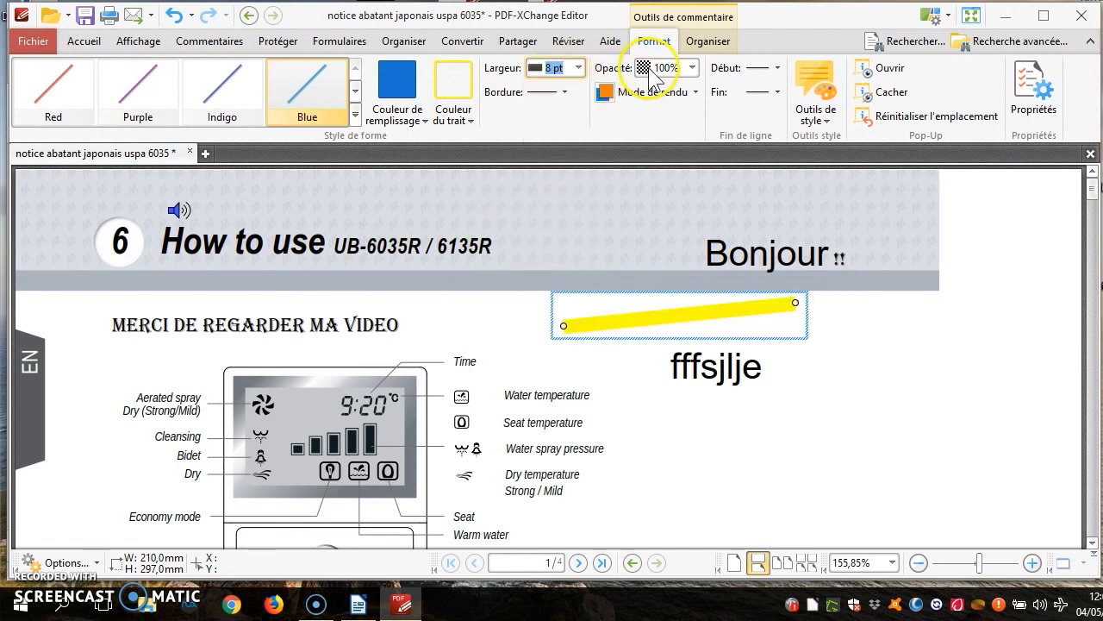
# Try a square (Carré) ending at the start of the yellow line and reset it to none (Aucun).
pyautogui.click(772, 69)
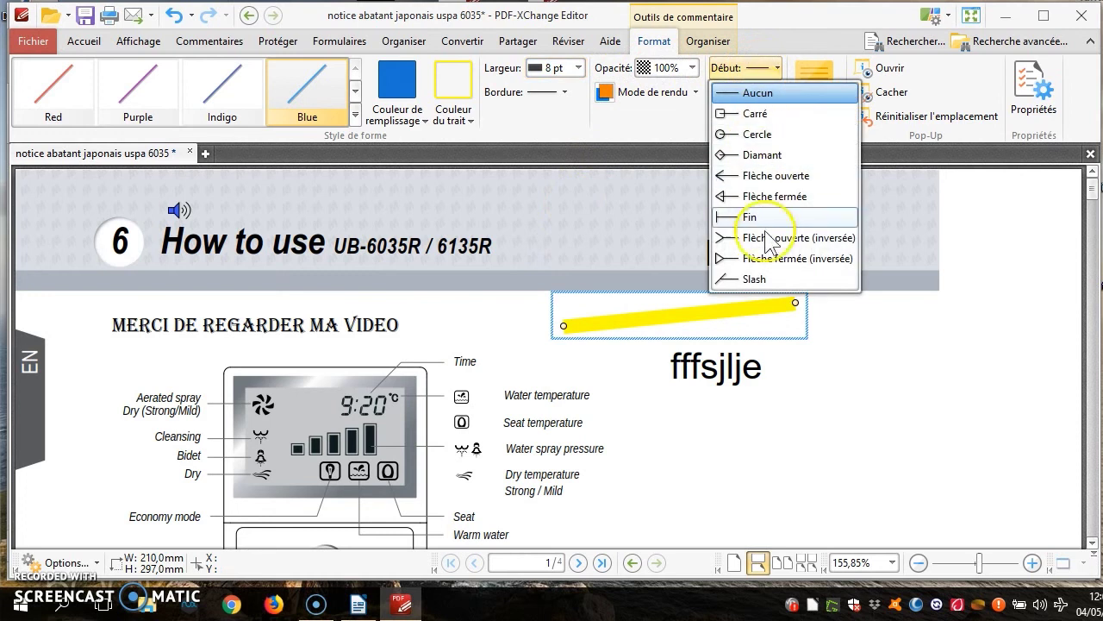
pyautogui.click(751, 113)
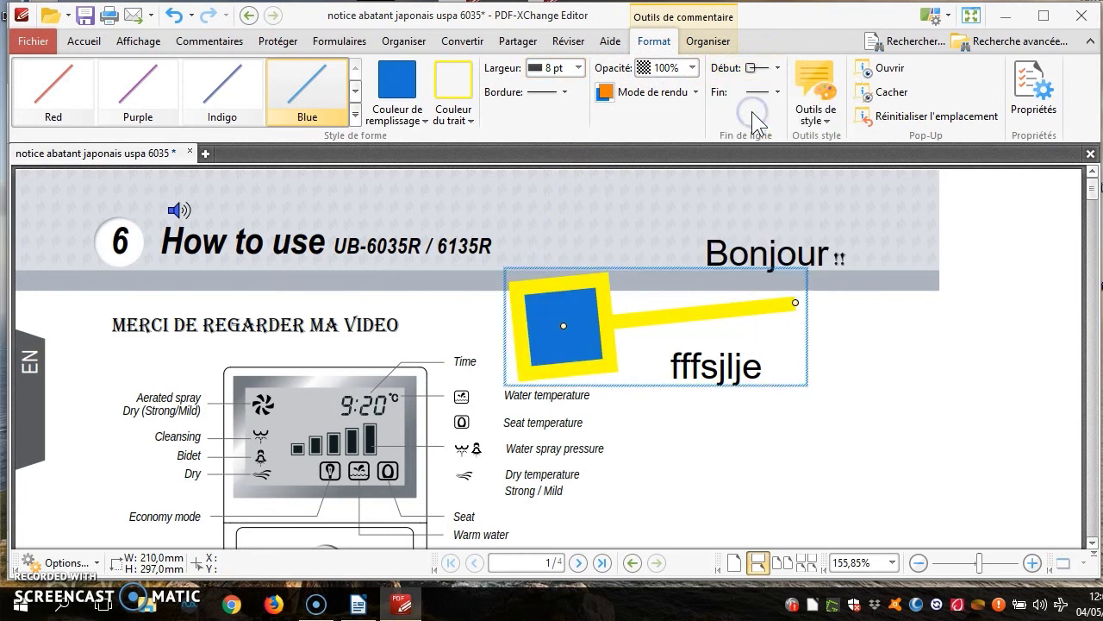
pyautogui.click(750, 68)
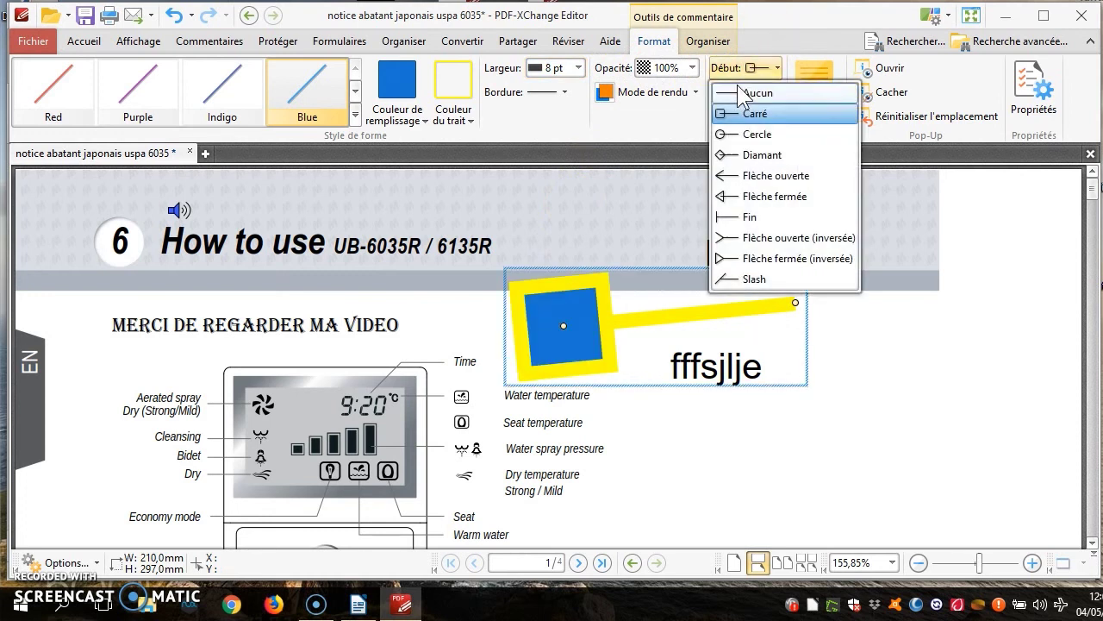
pyautogui.click(740, 93)
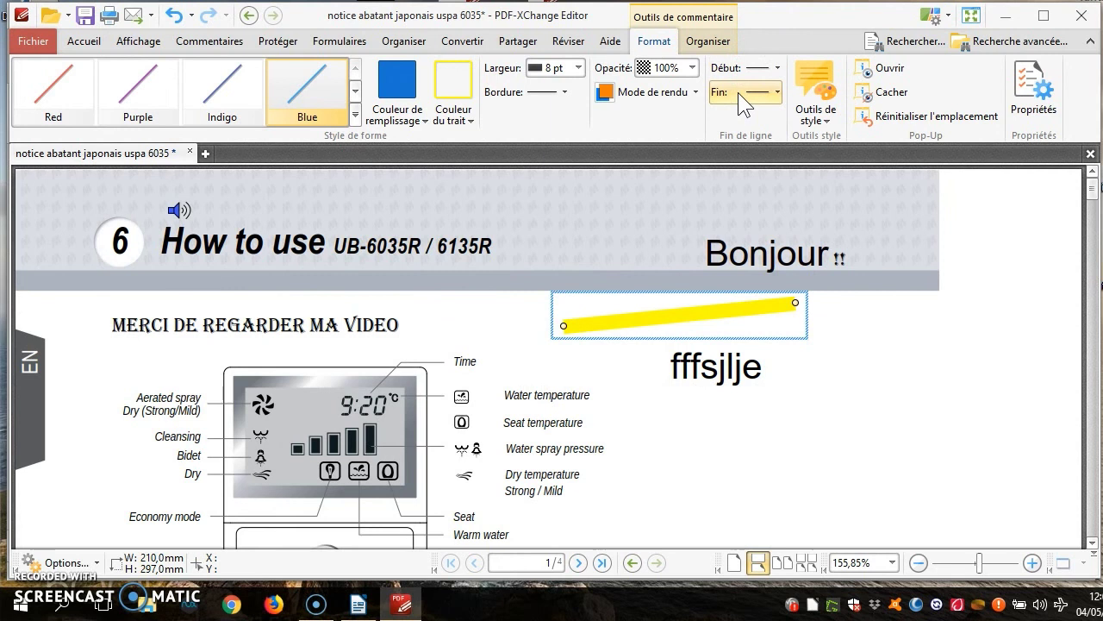
# Open the yellow line's properties and examine them along with the remaining preset line styles.
pyautogui.rightClick(623, 318)
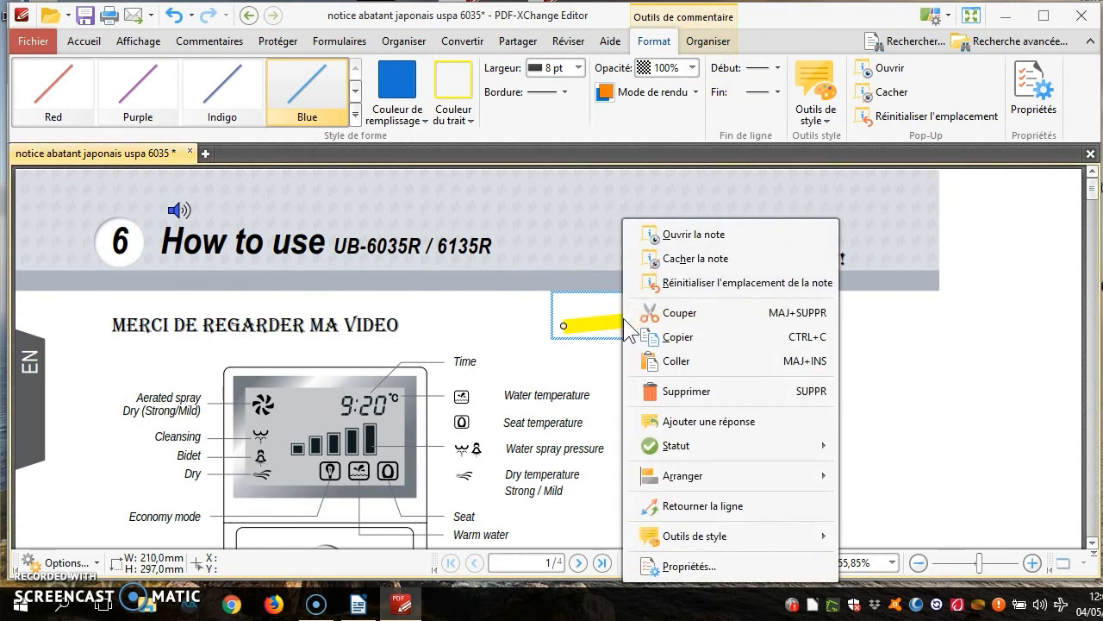
pyautogui.click(676, 565)
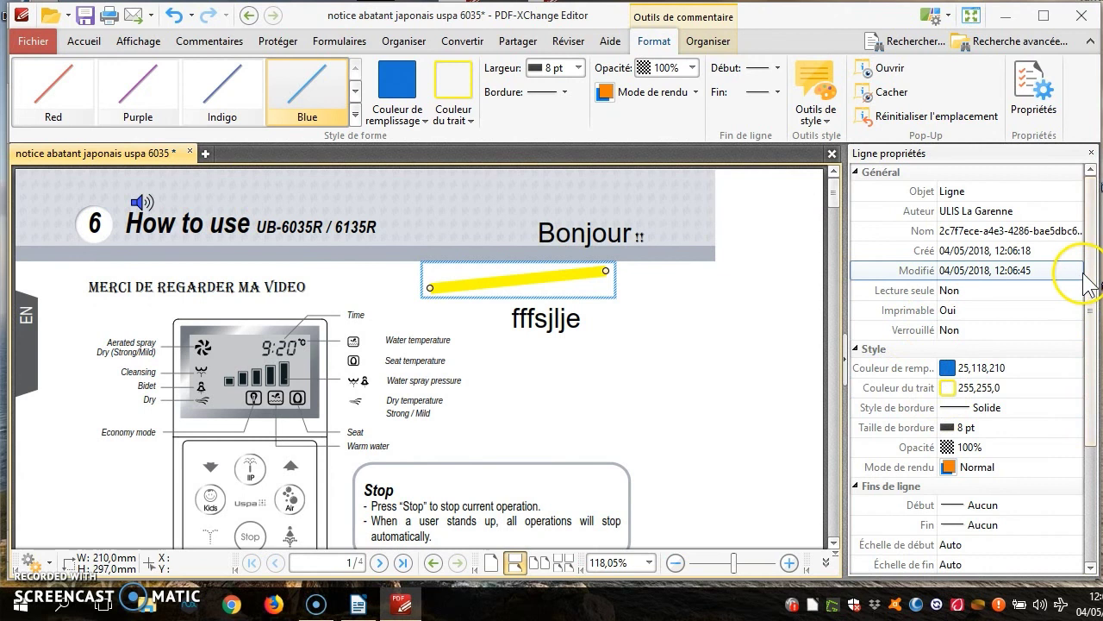
pyautogui.scroll(-3, 1088, 284)
pyautogui.scroll(3, 1088, 285)
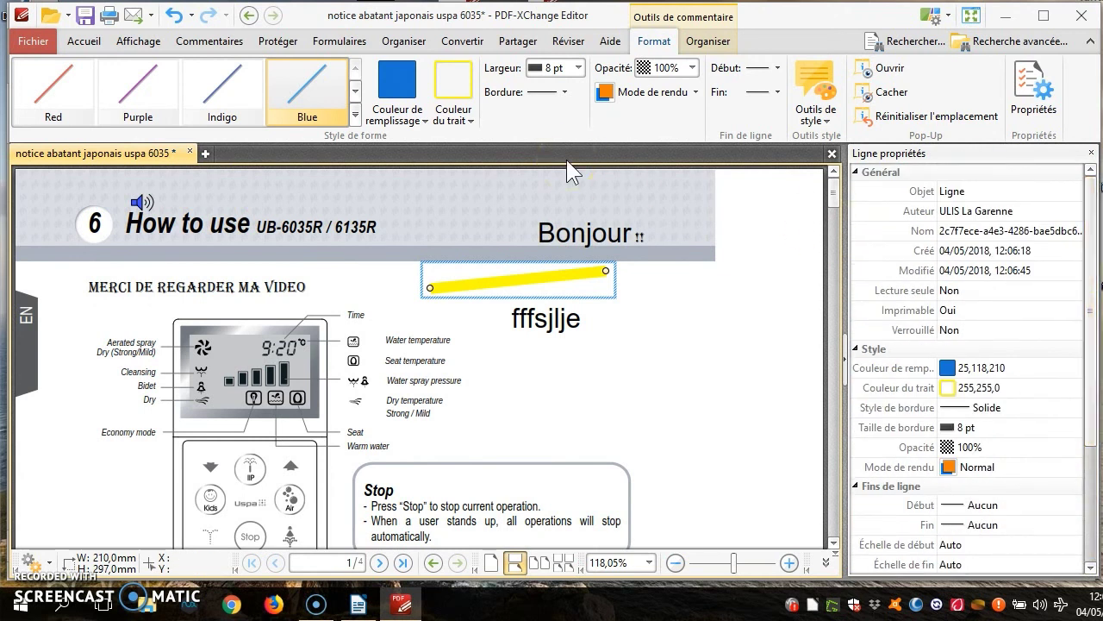
pyautogui.click(356, 90)
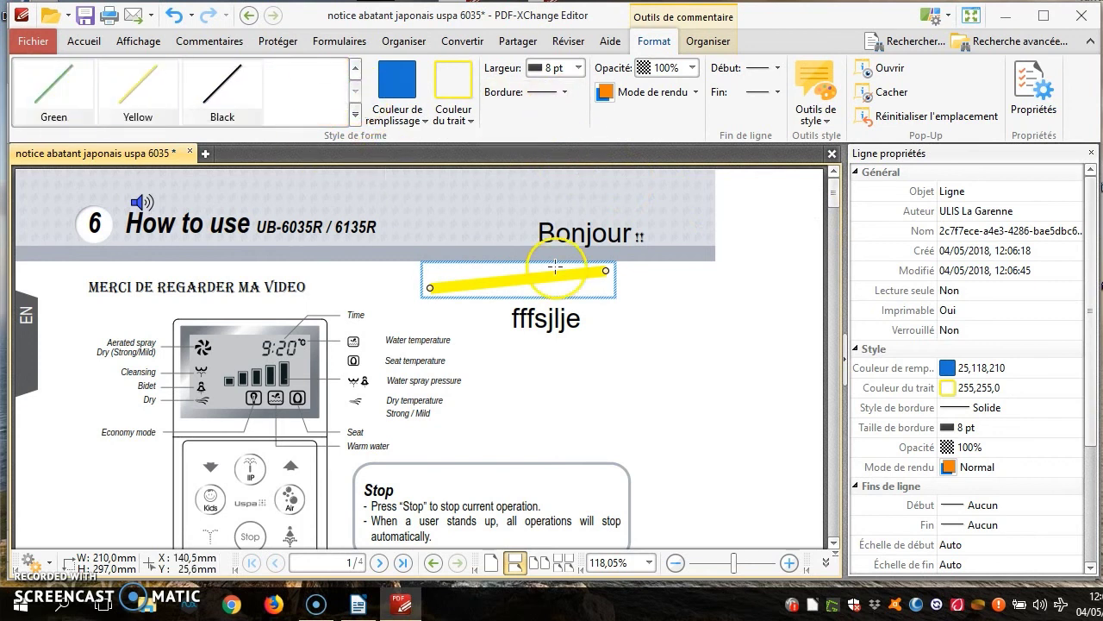
# Draw a rising arrow in the blank area below the "fffsjlje" text, with its head at the upper right end.
pyautogui.click(188, 48)
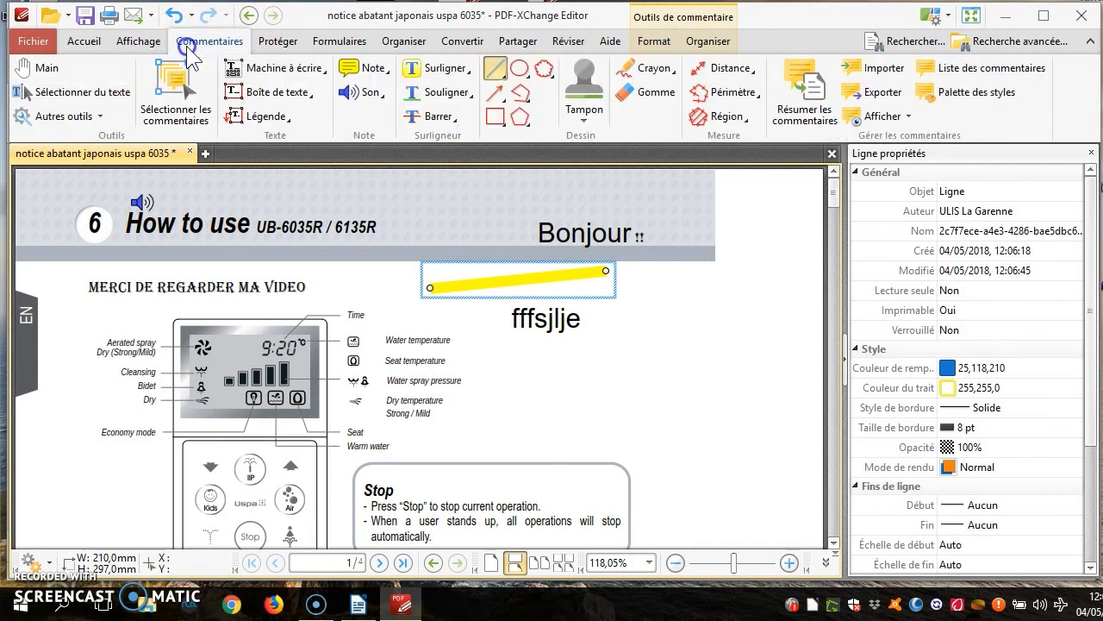
pyautogui.click(495, 93)
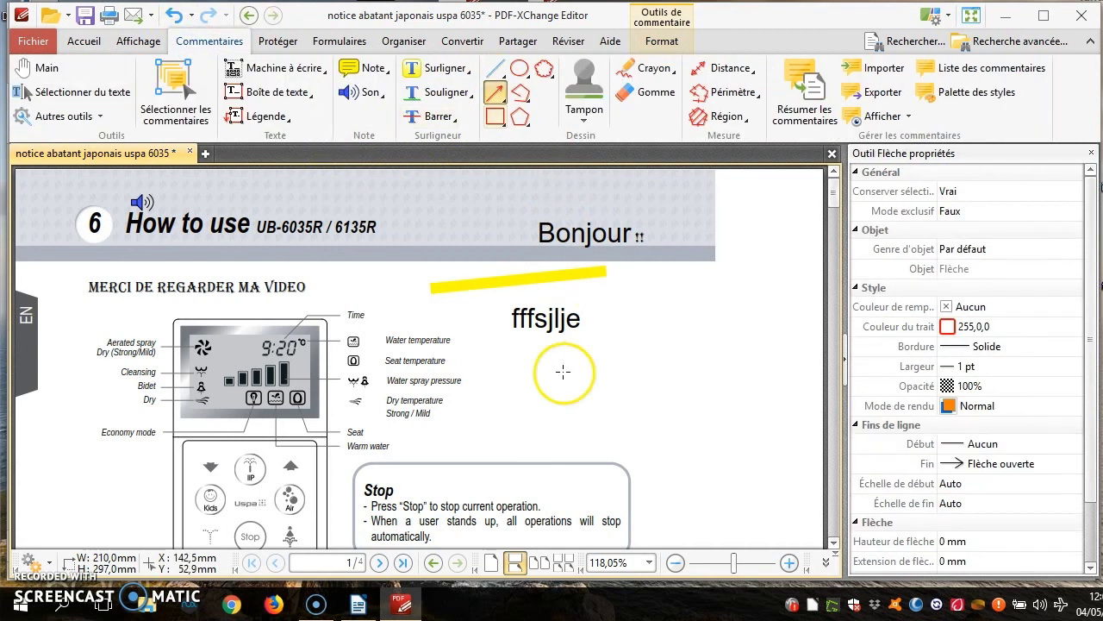
pyautogui.moveTo(529, 402); pyautogui.dragTo(680, 341)
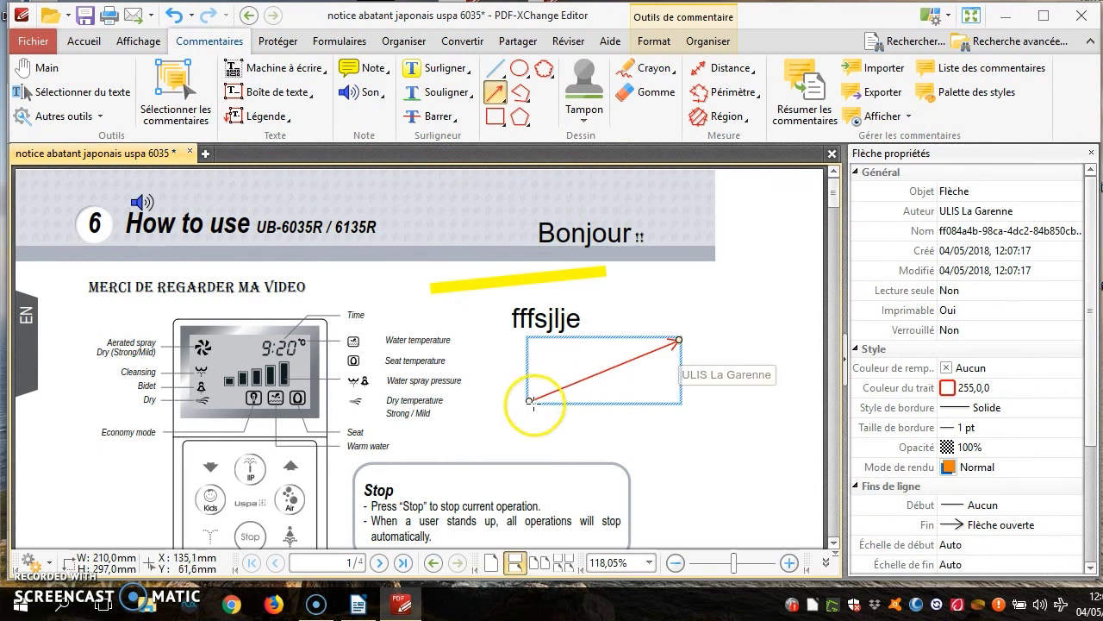
pyautogui.click(652, 357)
pyautogui.click(631, 191)
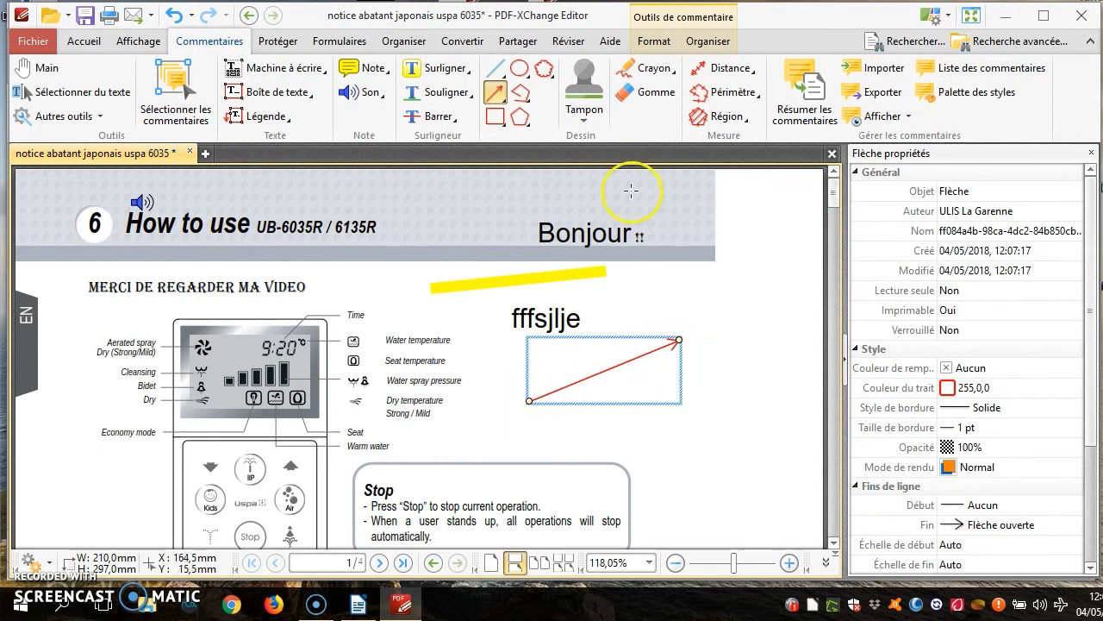
# Draw a rectangle around the word "to" in the "How to use" heading and view its format options.
pyautogui.click(495, 115)
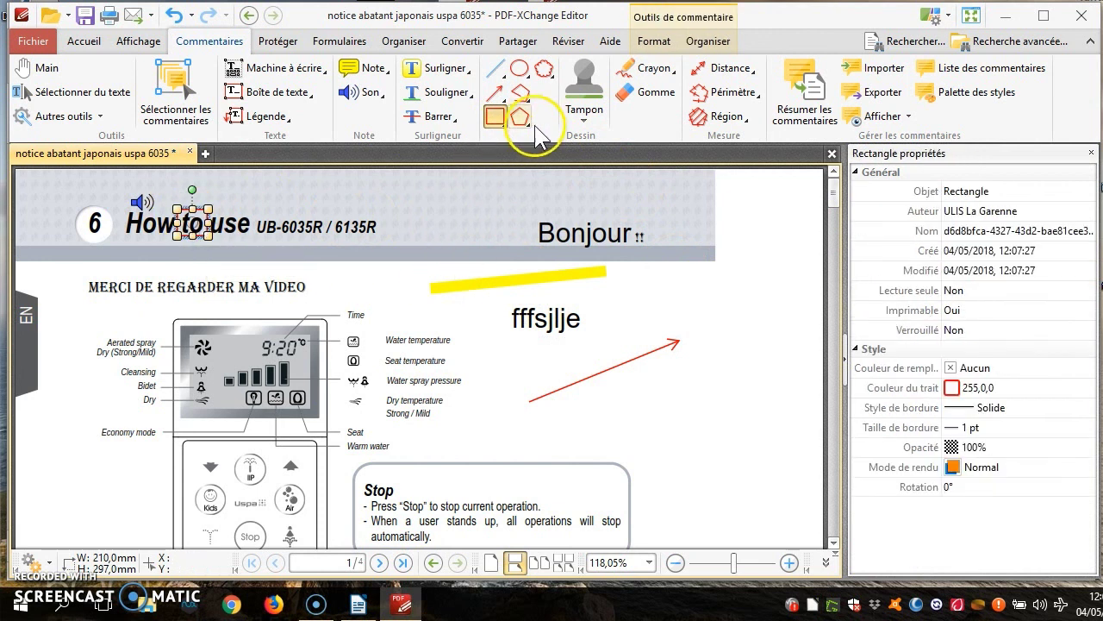
pyautogui.click(665, 43)
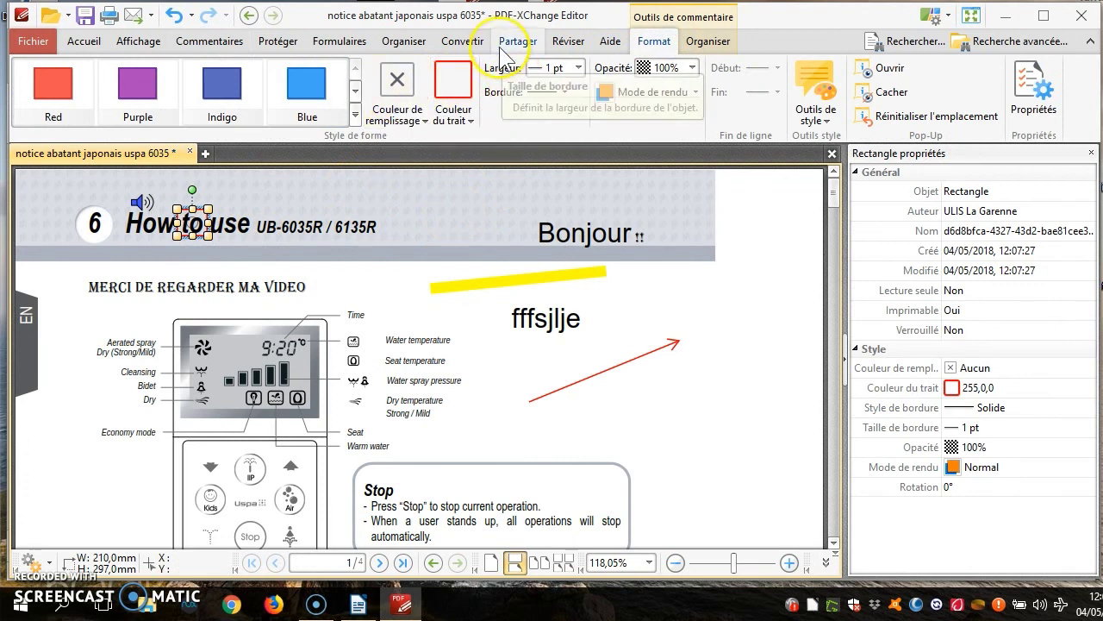
pyautogui.click(228, 45)
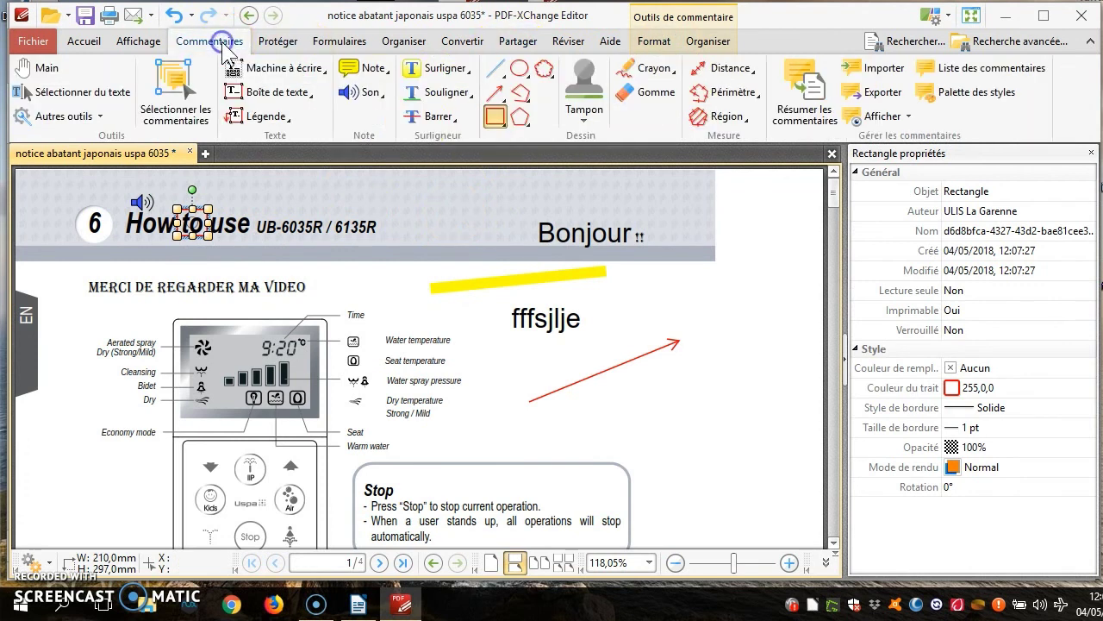
# Draw a many-sided polyline around the "Bonjour" and "fffsjlje" texts and the red arrow, and resize it from its upper left corner.
pyautogui.click(520, 92)
pyautogui.click(480, 324)
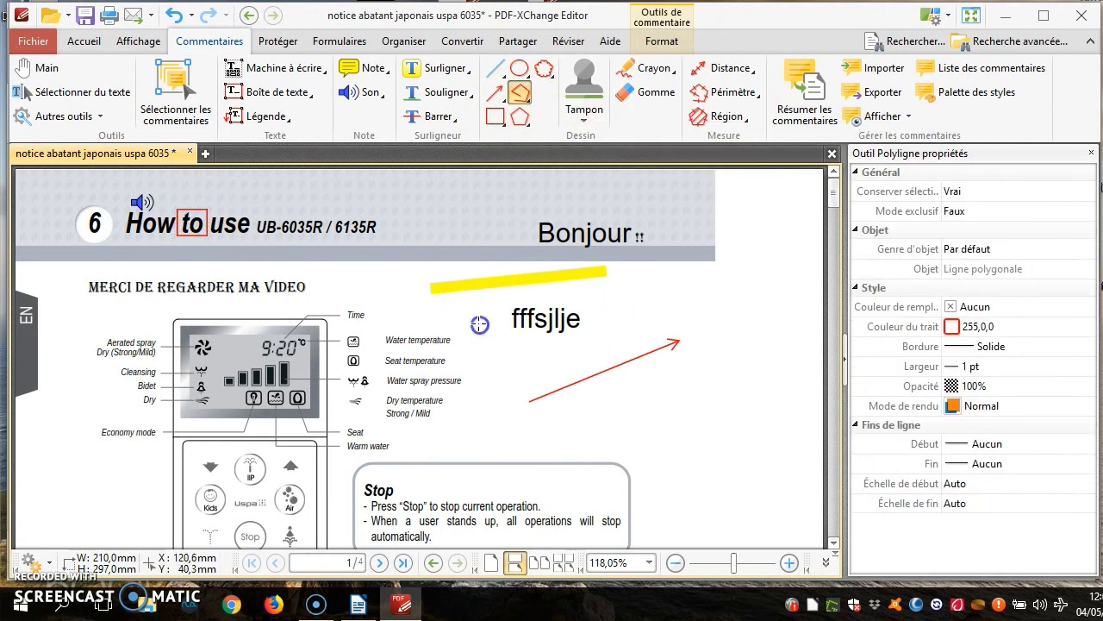
pyautogui.click(625, 211)
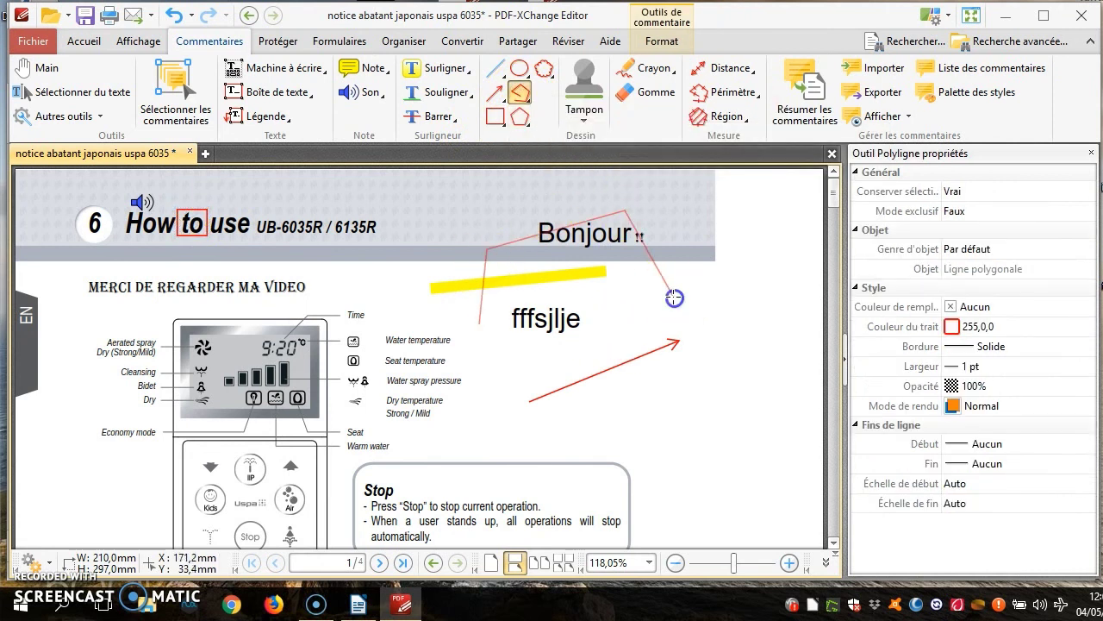
pyautogui.click(674, 296)
pyautogui.click(787, 374)
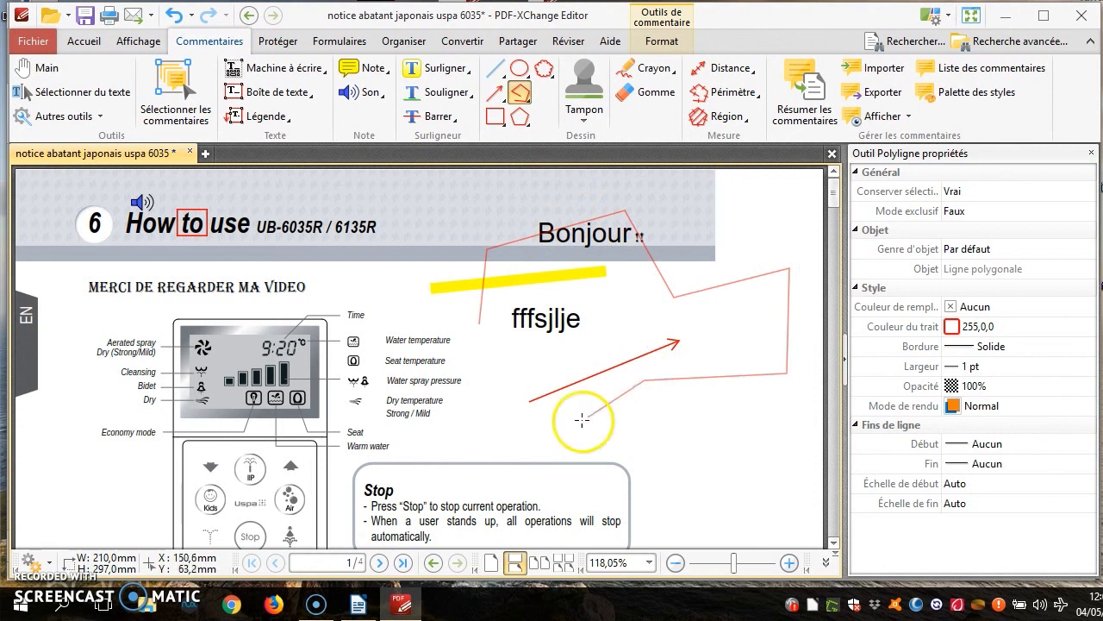
pyautogui.click(541, 437)
pyautogui.click(470, 367)
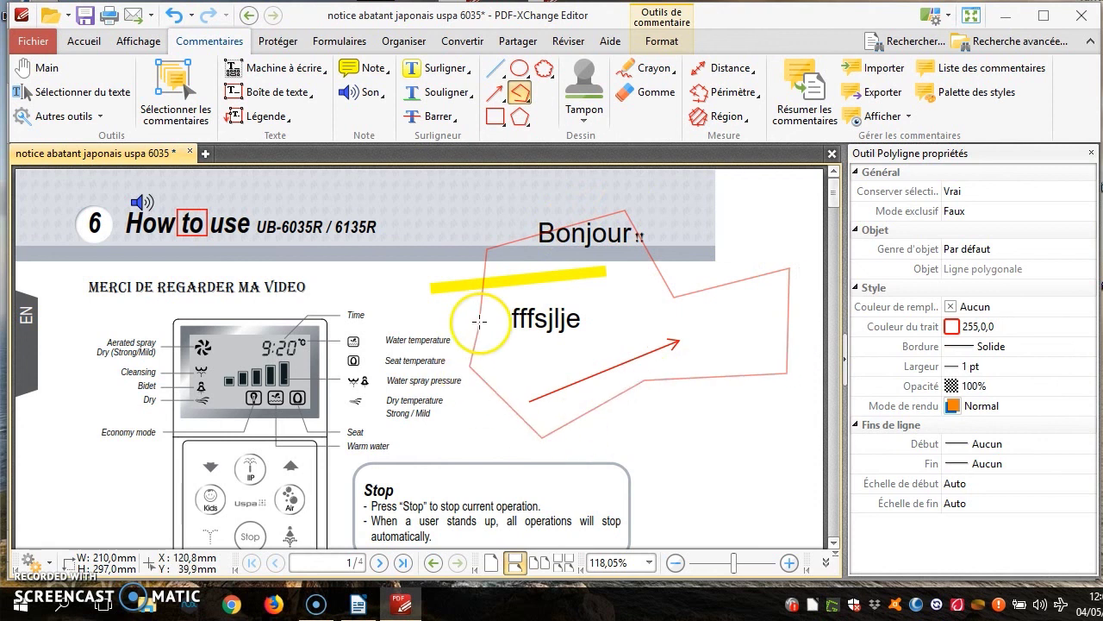
pyautogui.click(480, 322)
pyautogui.doubleClick(480, 313)
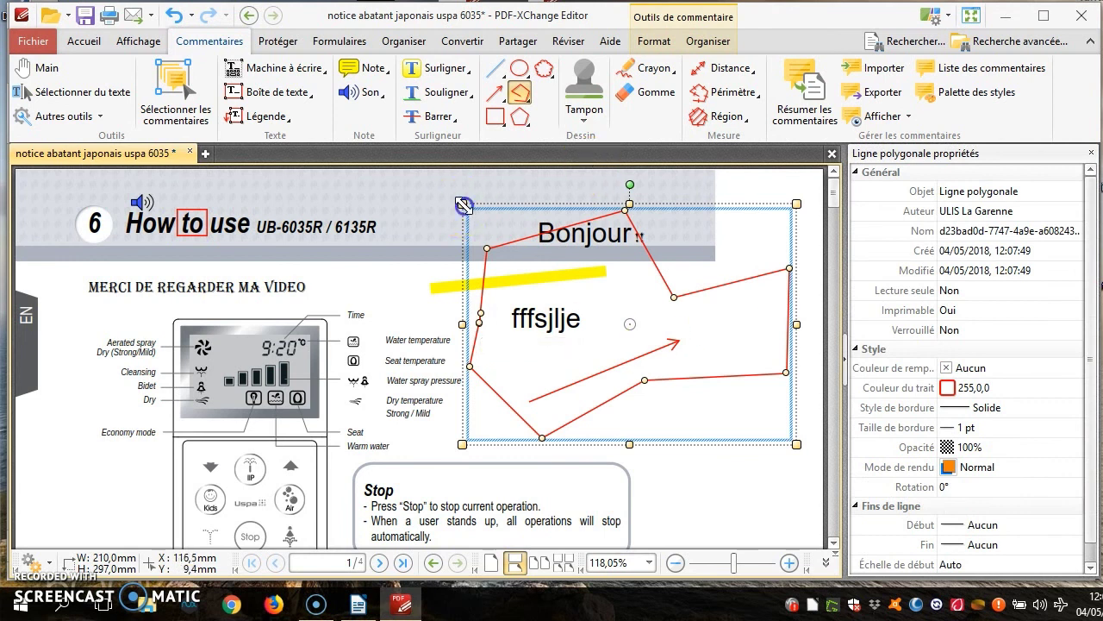
pyautogui.moveTo(463, 204); pyautogui.dragTo(386, 249)
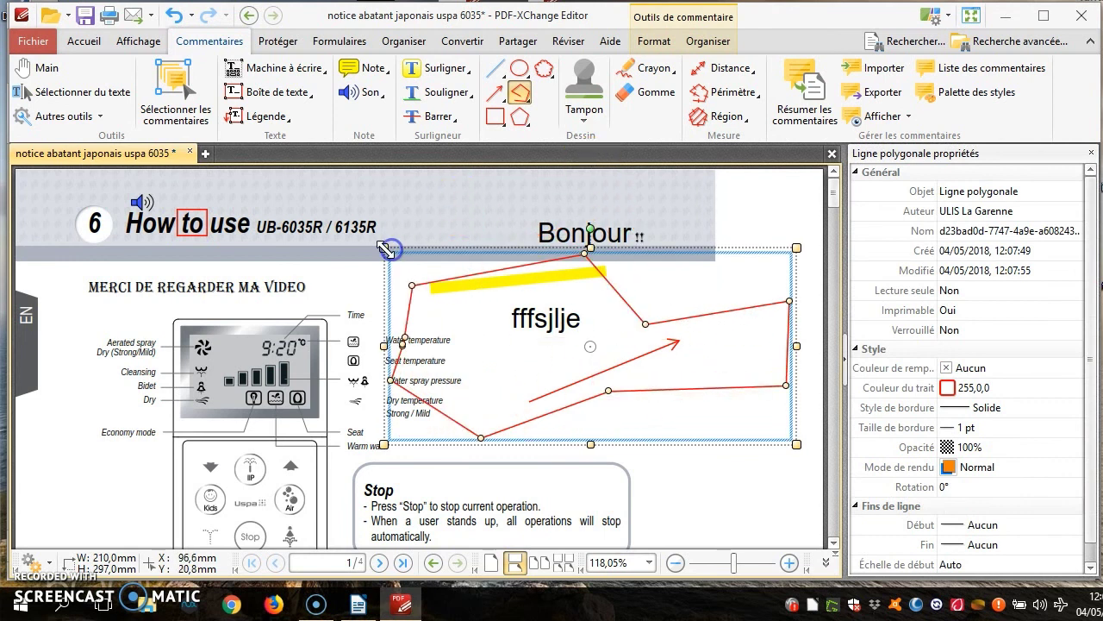
# Try a yellow fill (255,255,0) and a red line colour (255,0,0) on the polyline, and remove the polyline.
pyautogui.click(653, 41)
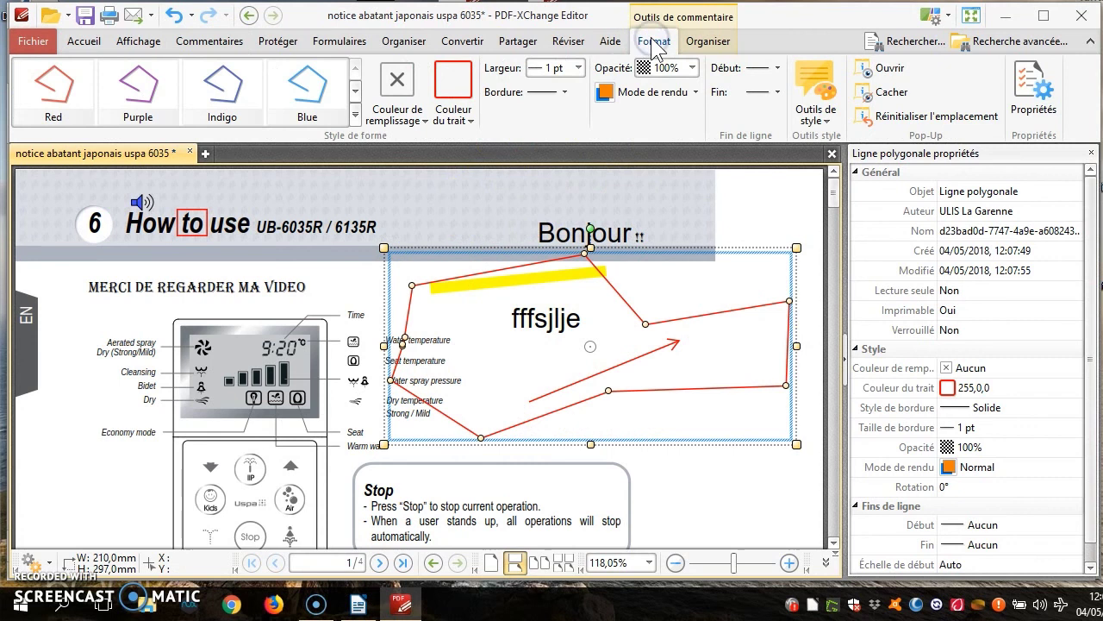
pyautogui.click(397, 112)
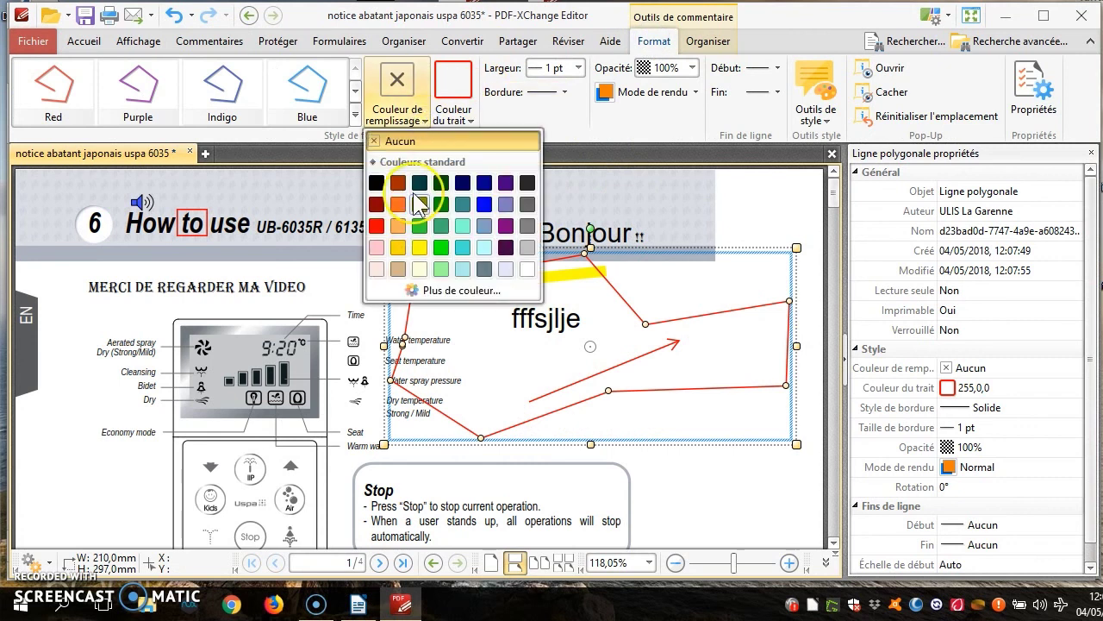
pyautogui.click(419, 247)
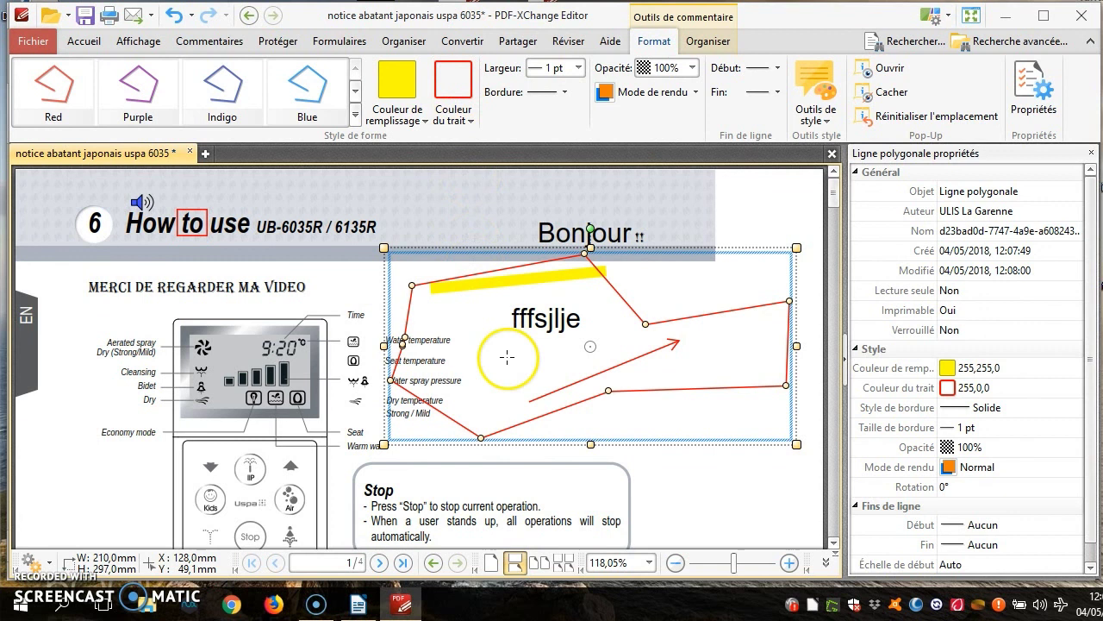
pyautogui.click(471, 119)
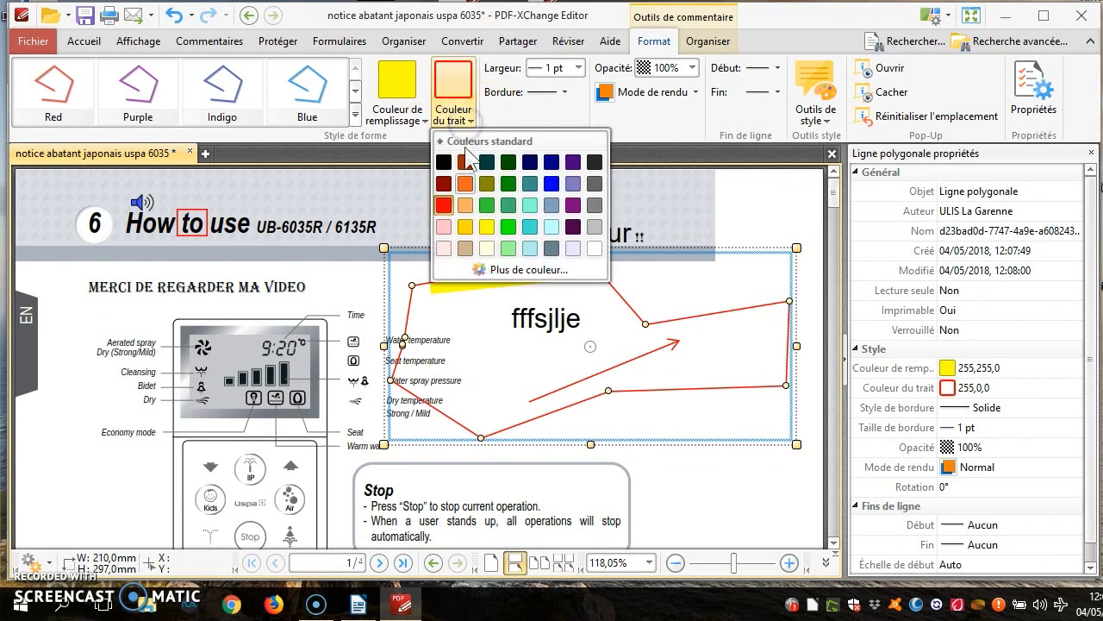
pyautogui.click(443, 204)
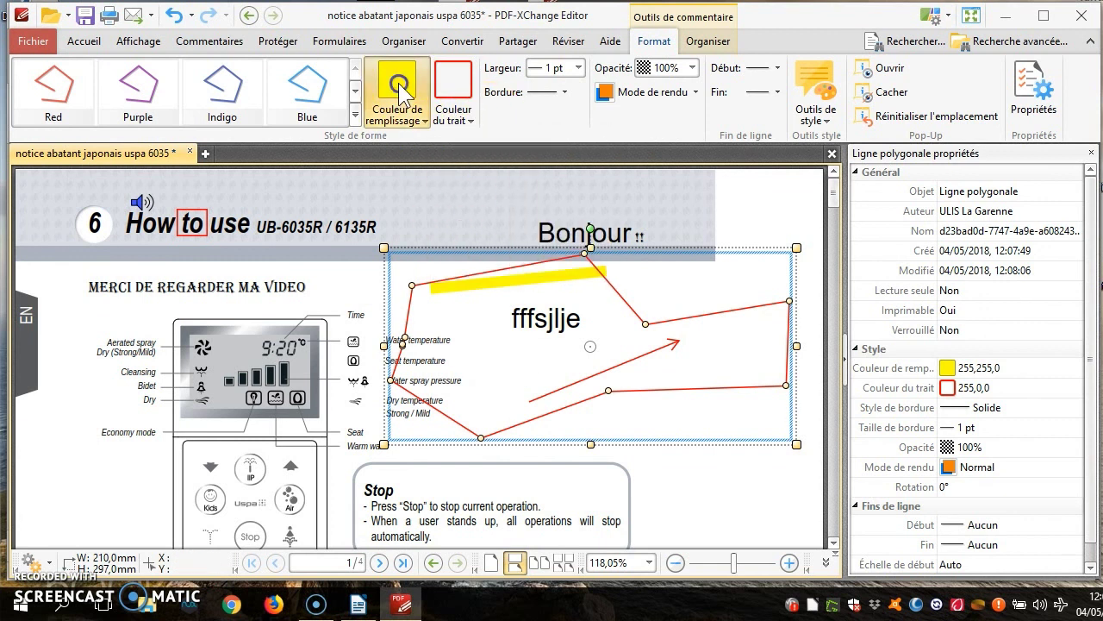
pyautogui.click(401, 86)
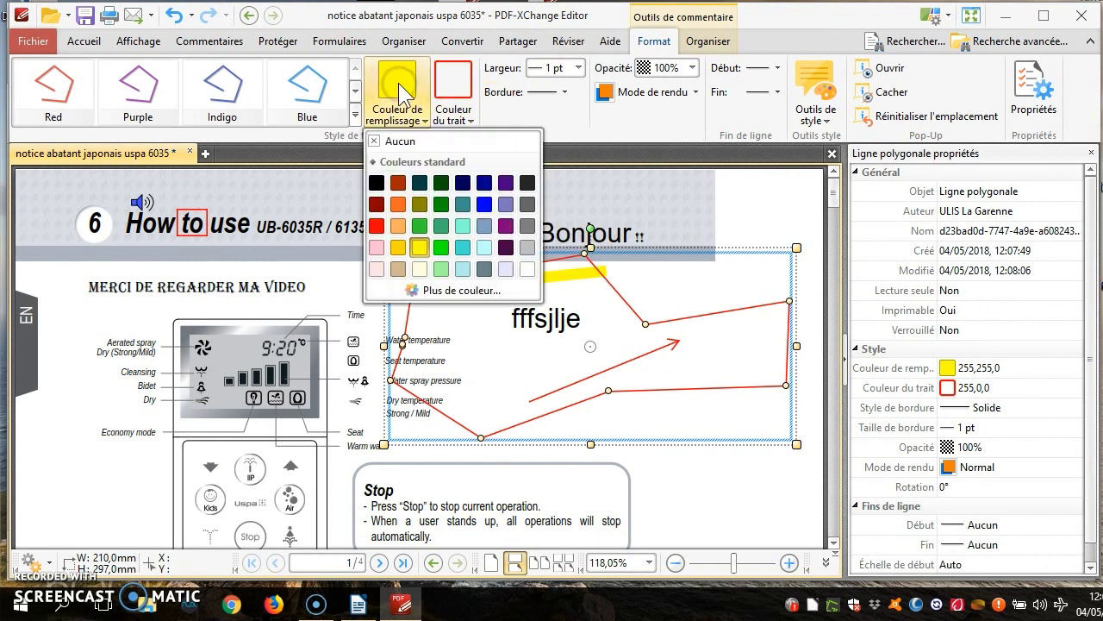
pyautogui.click(418, 247)
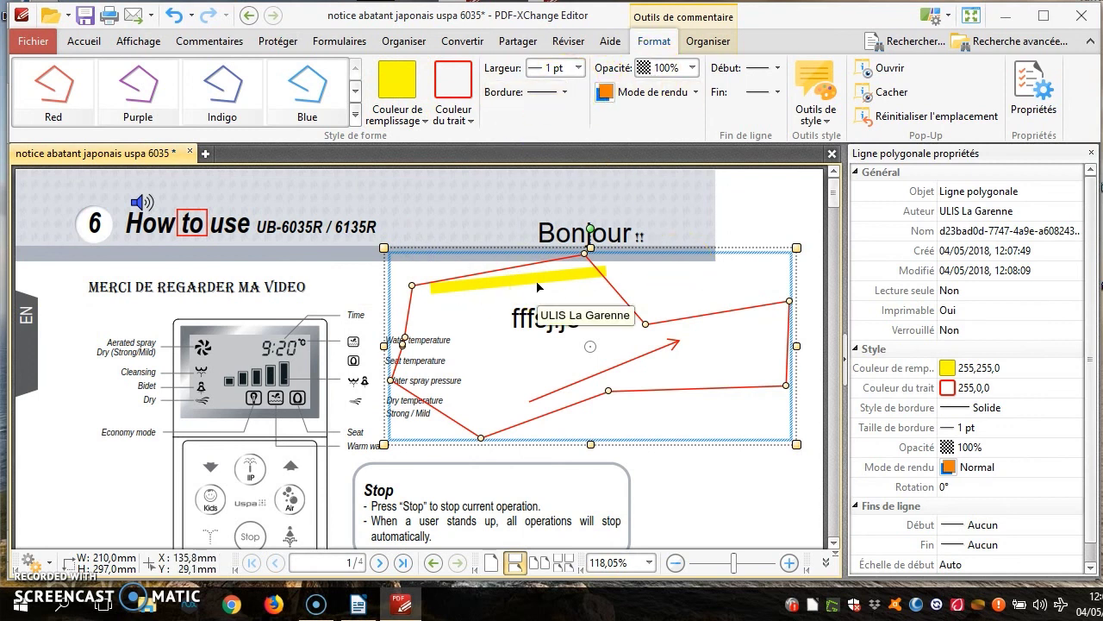
pyautogui.press('Escape')
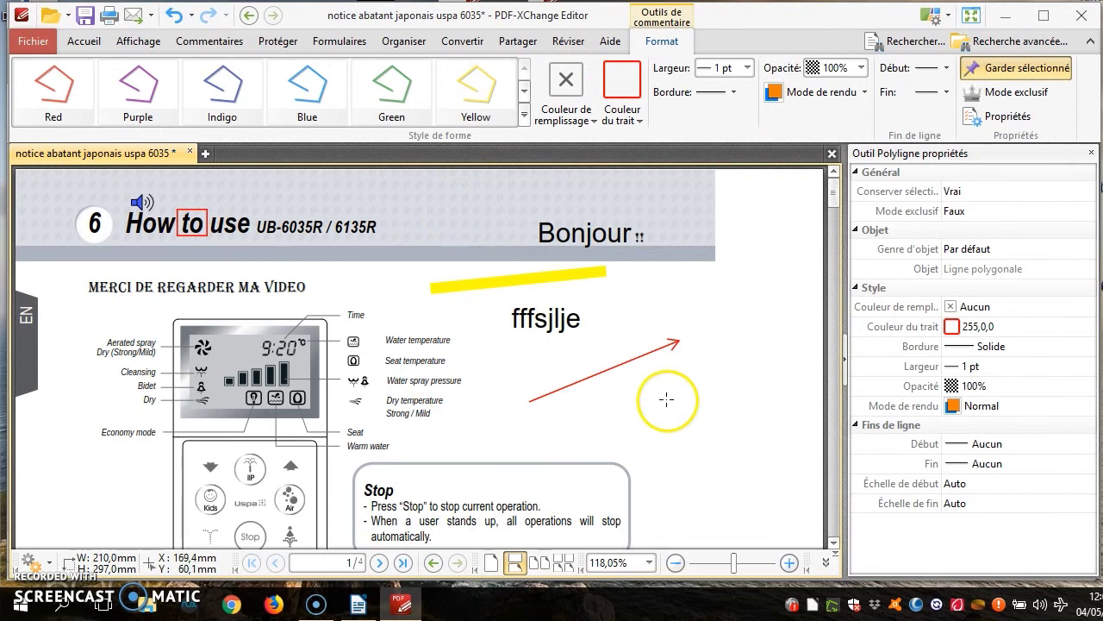
# Highlight the word "temperature" in the "Water temperature" label in yellow.
pyautogui.click(209, 42)
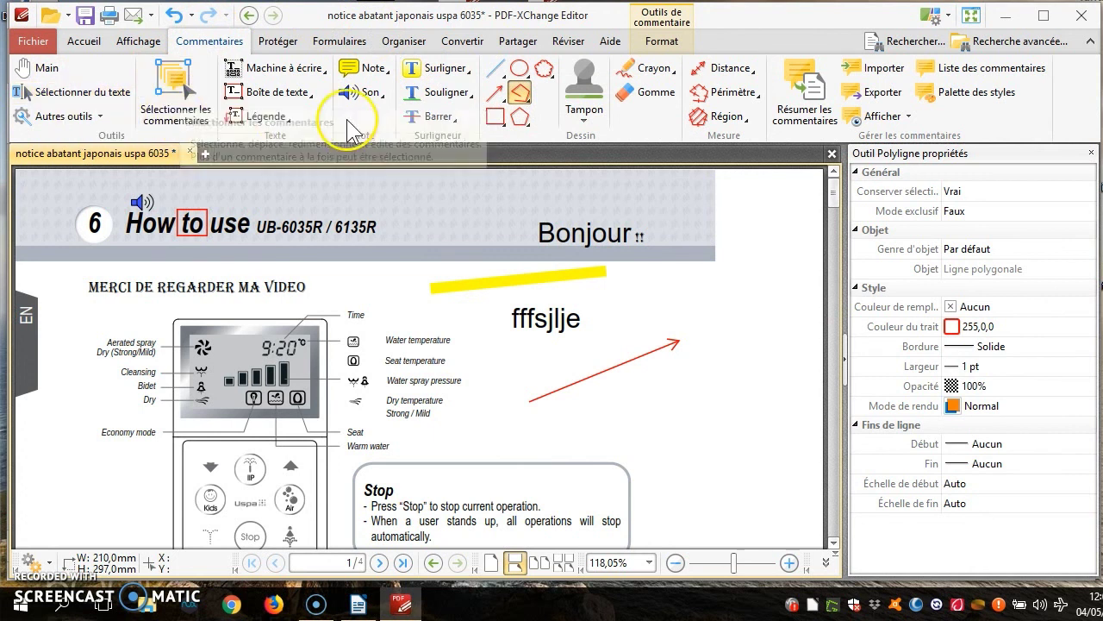
pyautogui.click(63, 92)
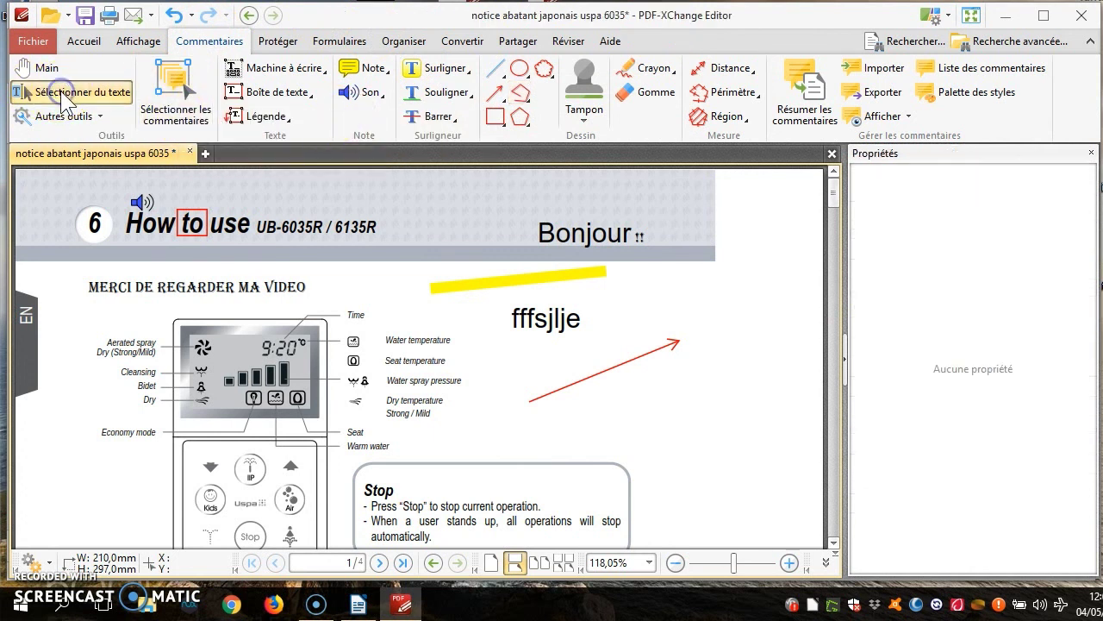
pyautogui.moveTo(385, 340); pyautogui.dragTo(470, 340)
pyautogui.click(426, 340)
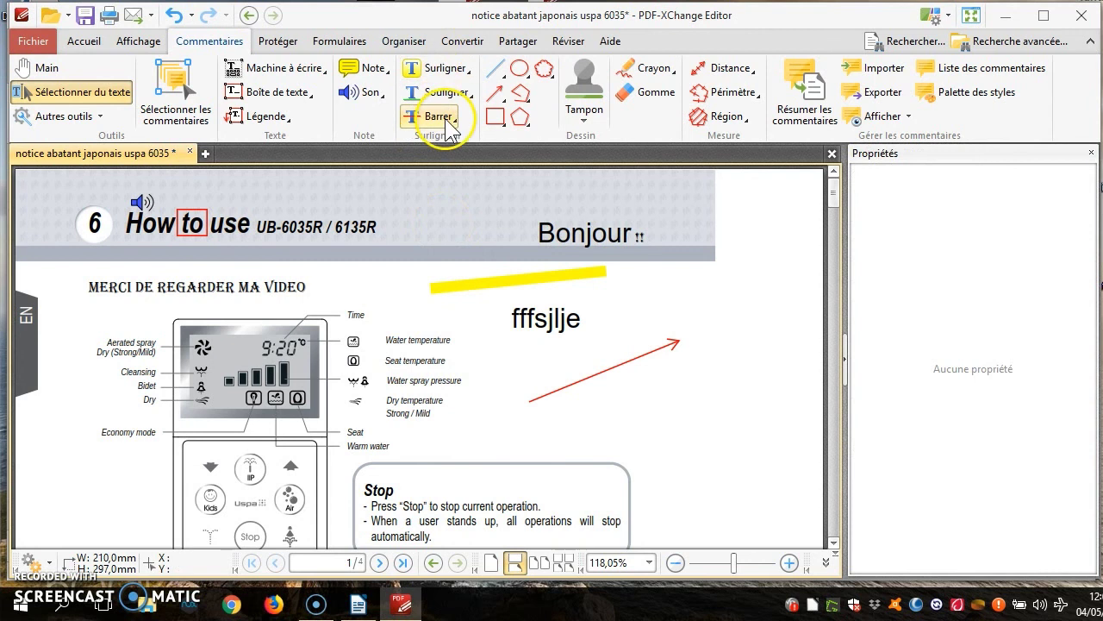
pyautogui.click(442, 76)
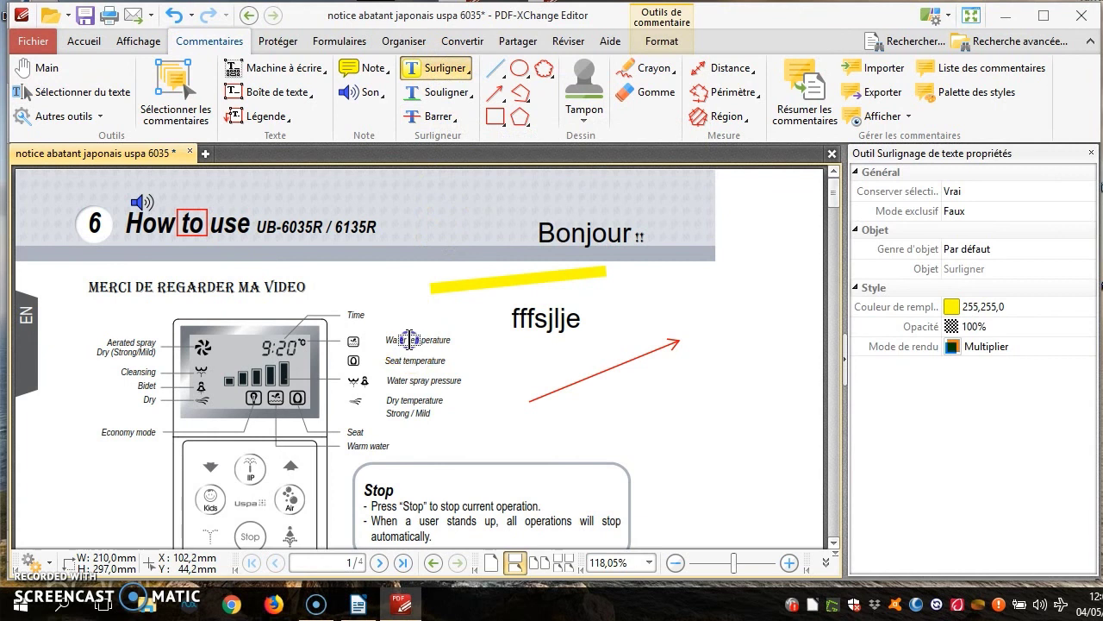
pyautogui.moveTo(410, 339); pyautogui.dragTo(447, 339)
pyautogui.click(554, 417)
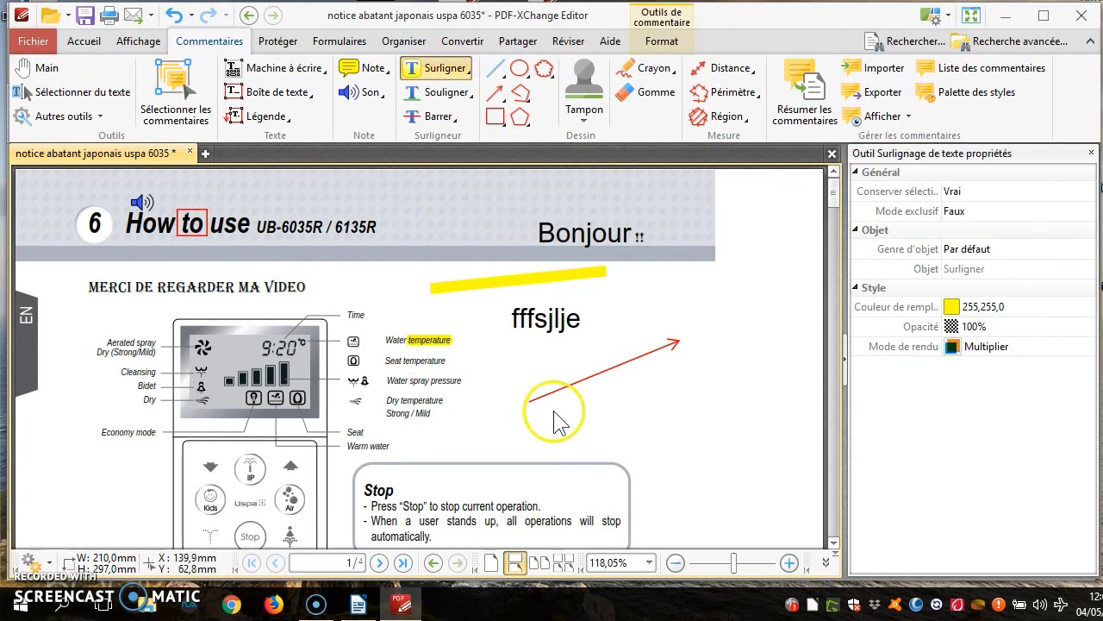
# Strike out the "Time" label above the display illustration.
pyautogui.click(437, 119)
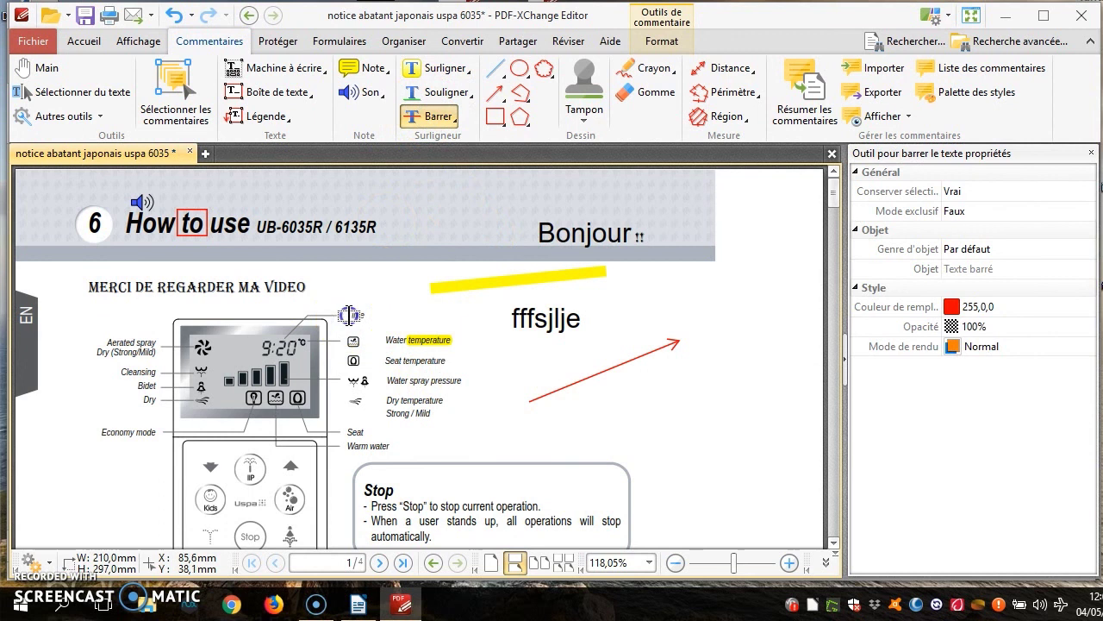
pyautogui.moveTo(350, 314); pyautogui.dragTo(380, 316)
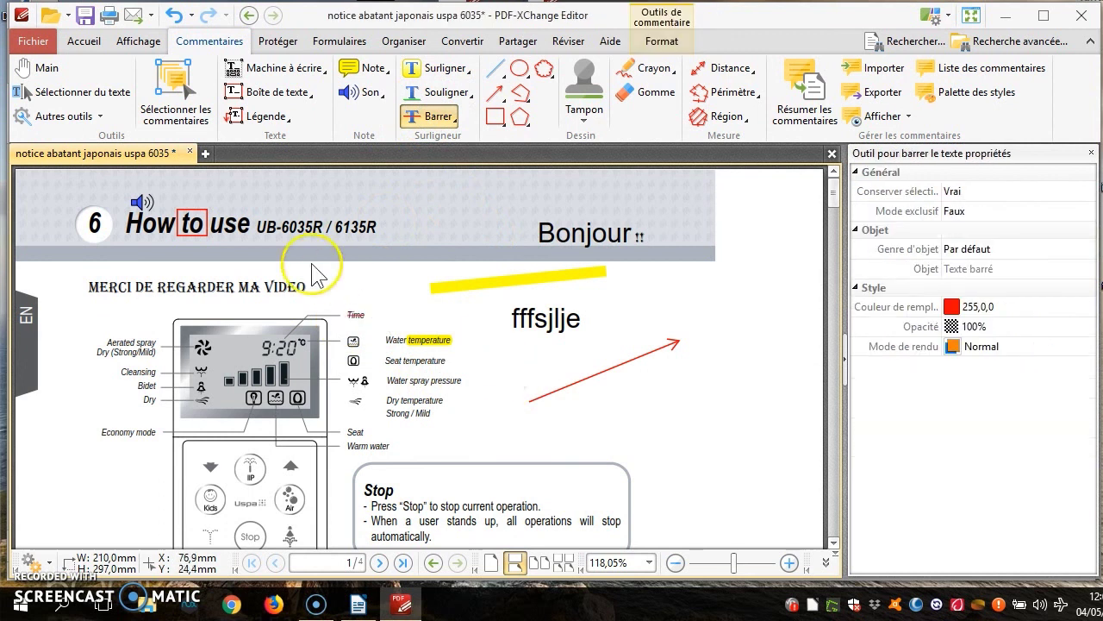
pyautogui.click(80, 91)
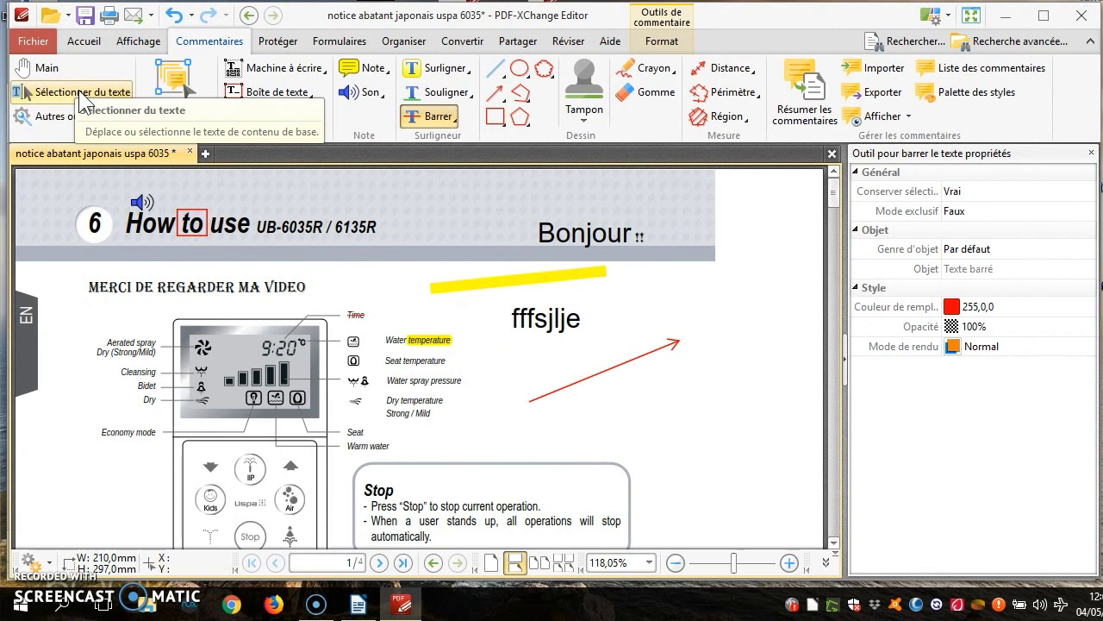
pyautogui.click(248, 257)
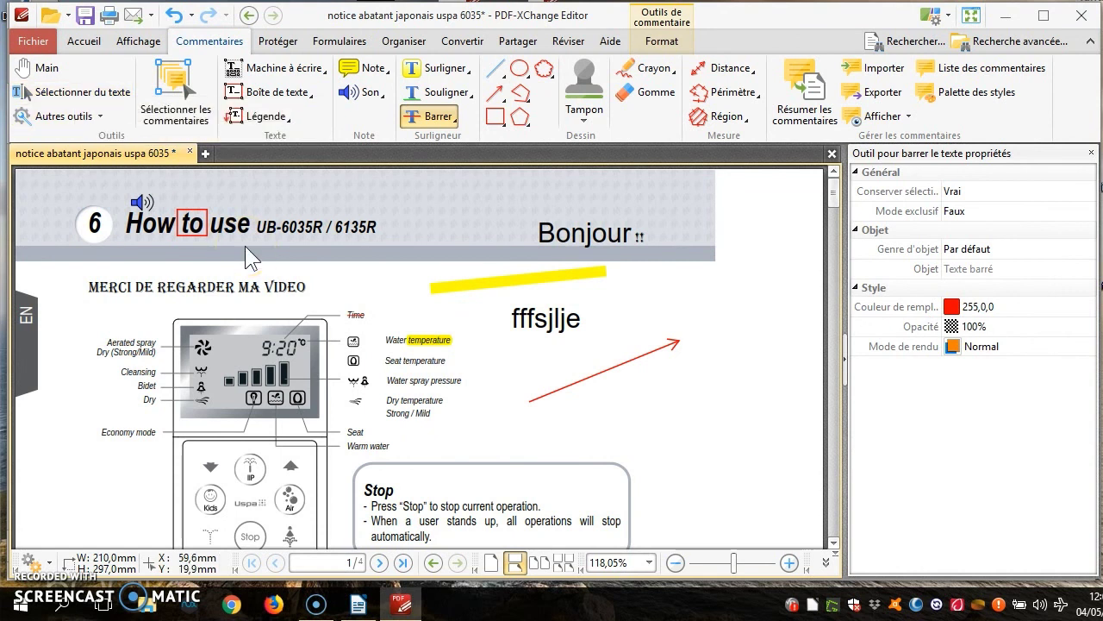
# Run OCR on the current page (Page courante) with French as the language and High precision.
pyautogui.click(295, 44)
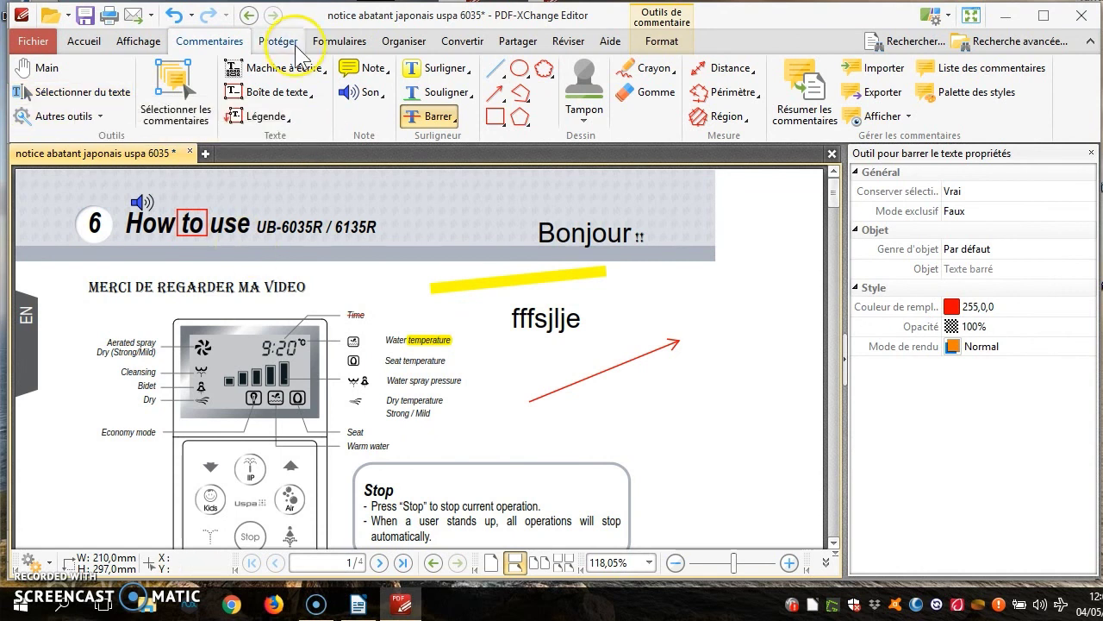
pyautogui.click(462, 43)
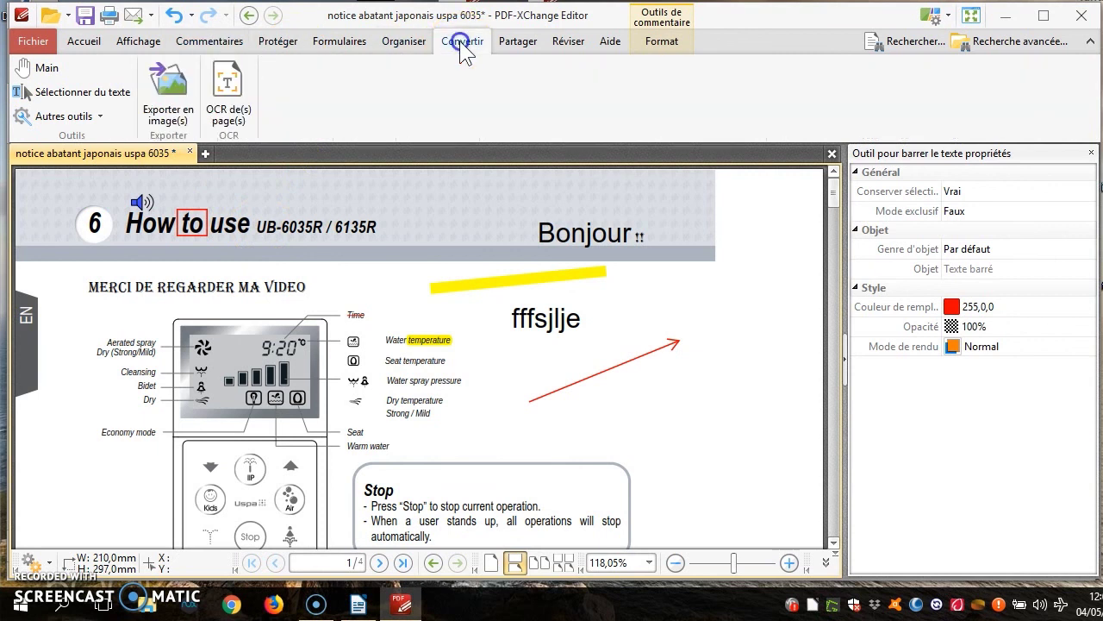
pyautogui.click(222, 87)
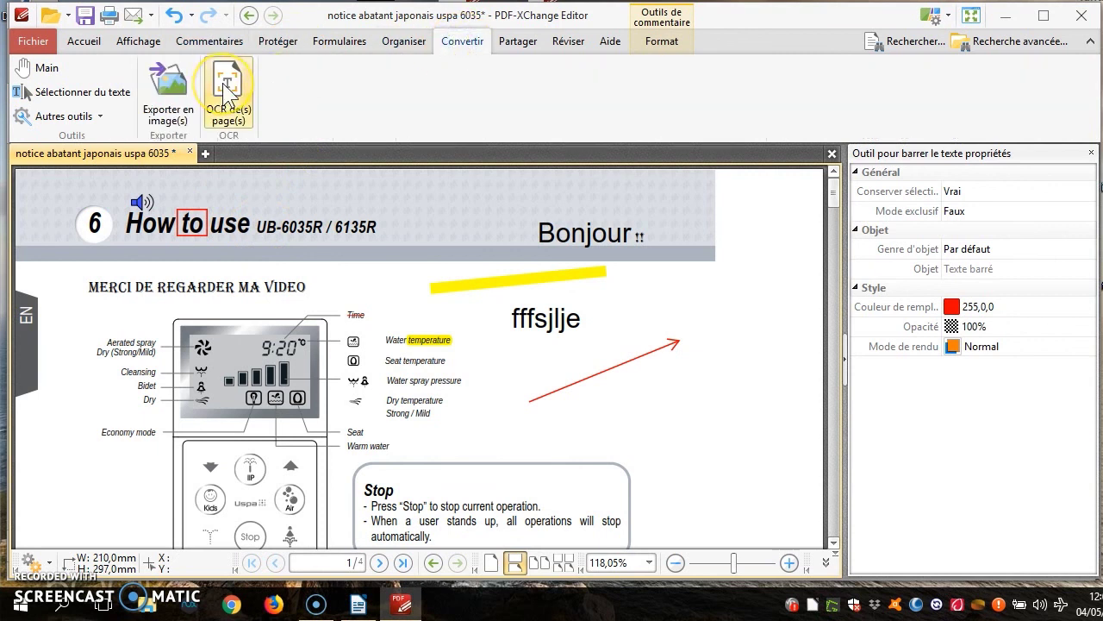
pyautogui.click(224, 88)
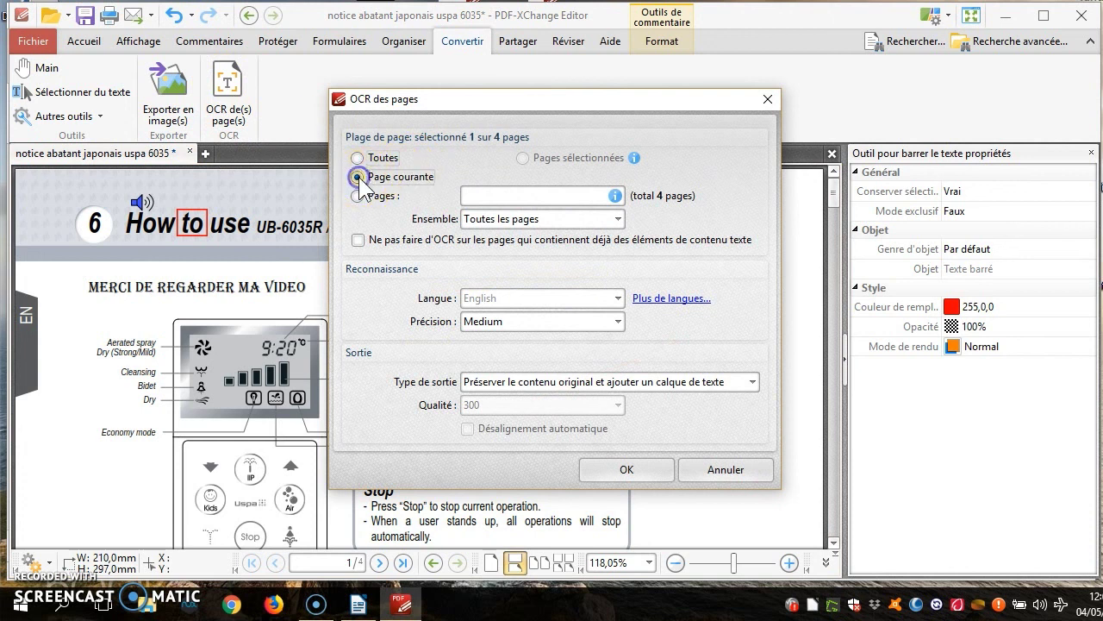
pyautogui.click(491, 302)
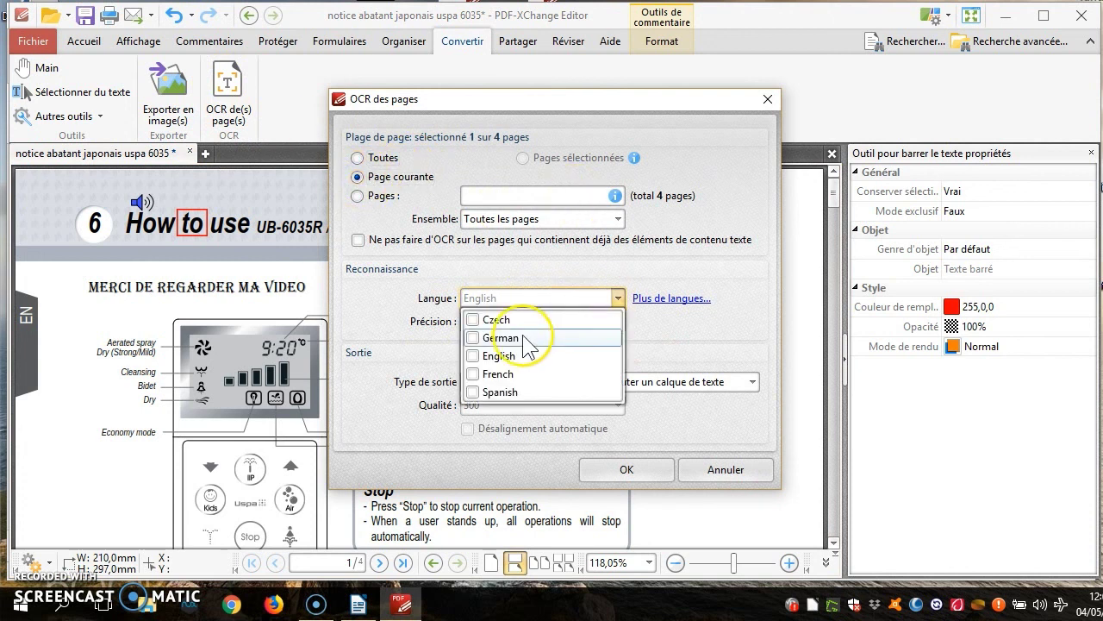
pyautogui.click(473, 374)
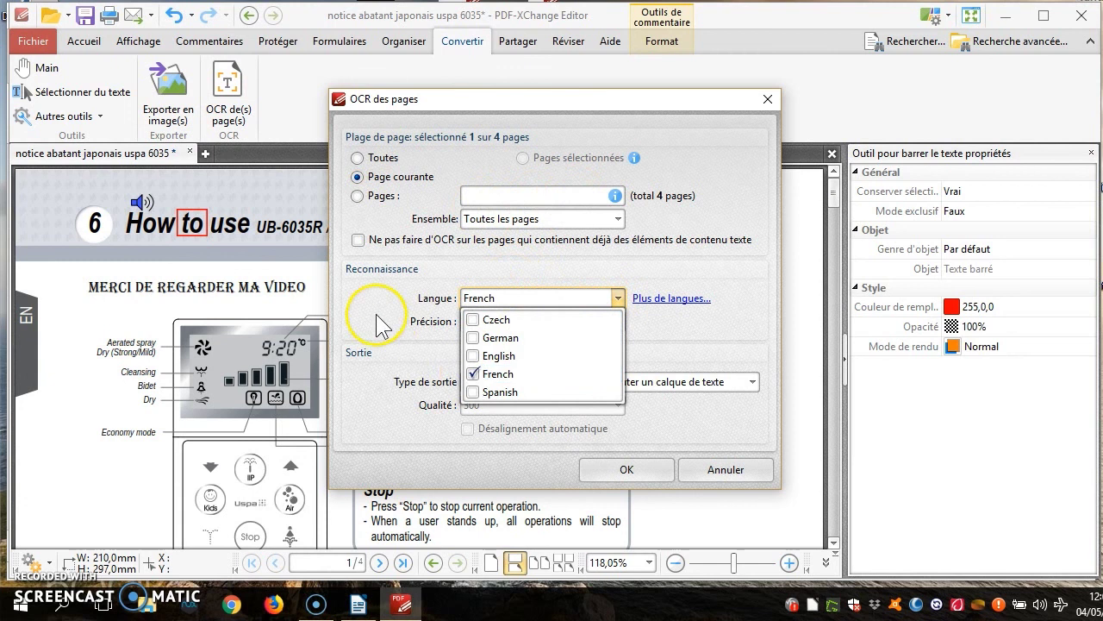
pyautogui.click(543, 297)
pyautogui.click(618, 322)
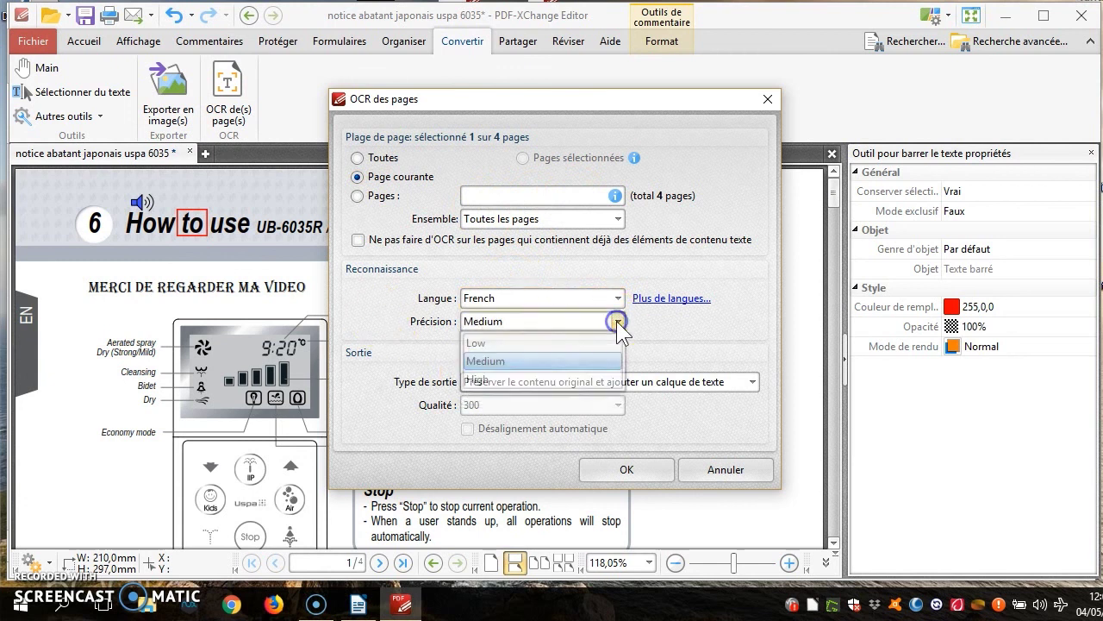
pyautogui.click(475, 384)
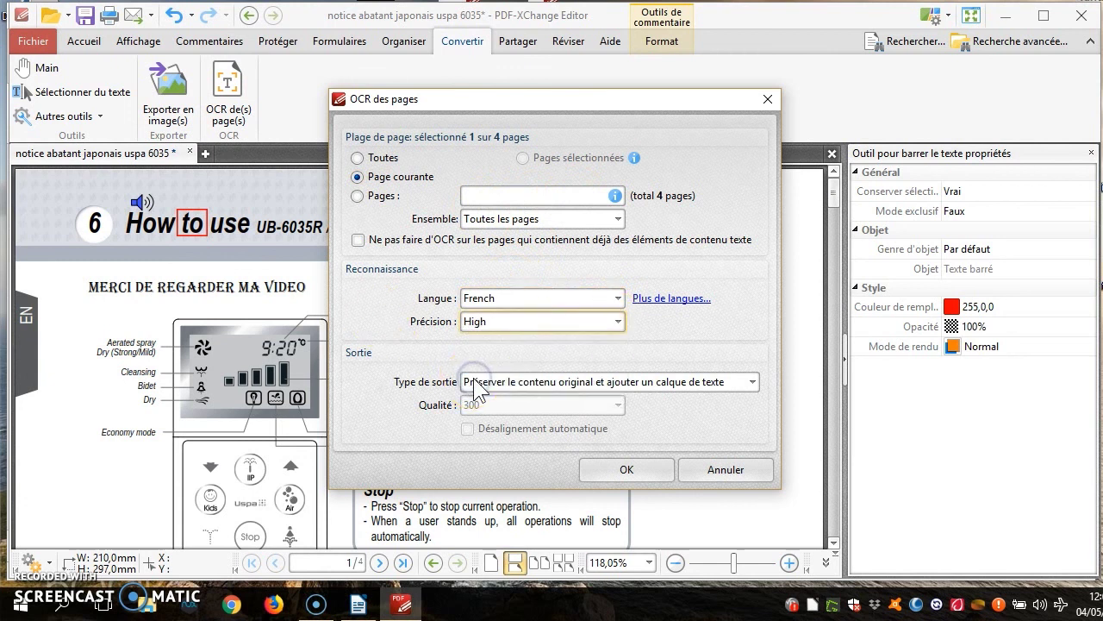
pyautogui.click(626, 469)
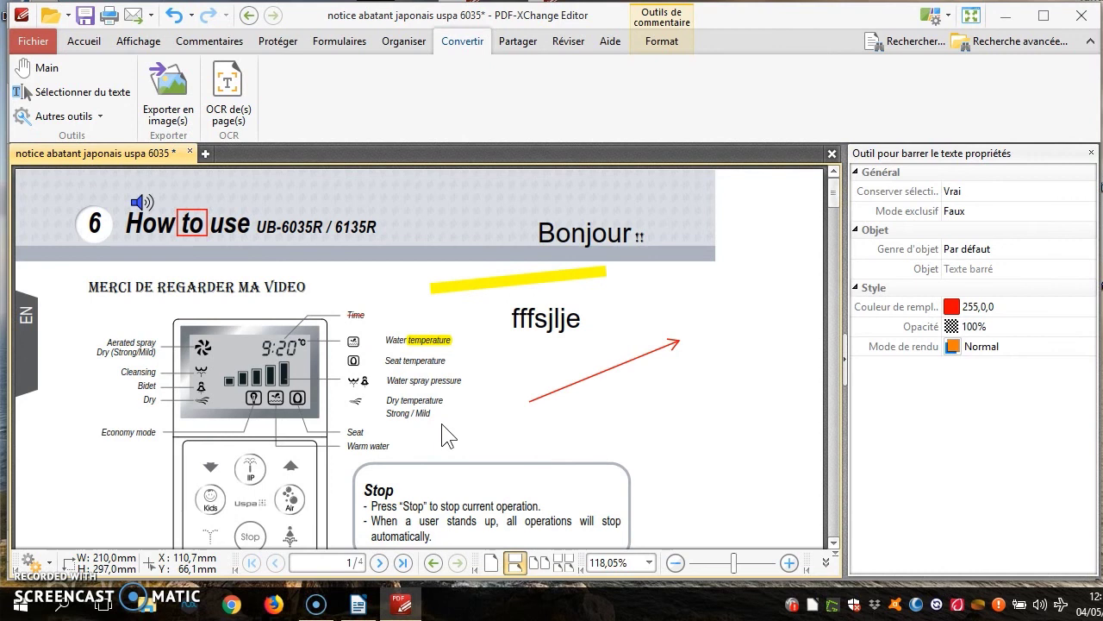
# Select the "Seat temperature" label text and have the selection read aloud.
pyautogui.click(194, 43)
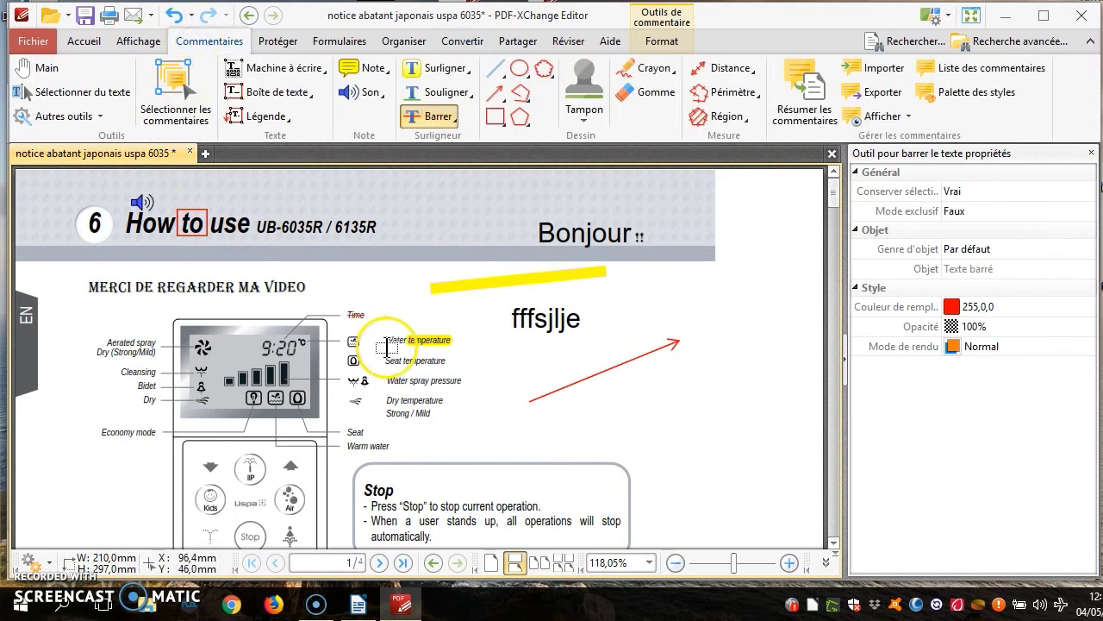
pyautogui.click(69, 91)
pyautogui.moveTo(386, 360); pyautogui.dragTo(445, 361)
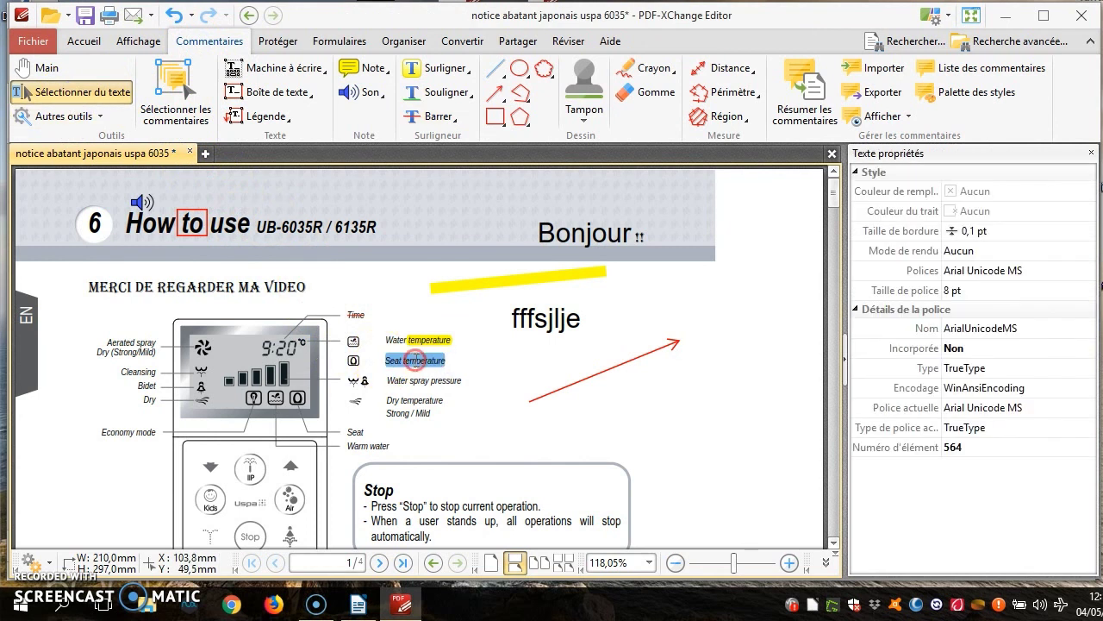
pyautogui.rightClick(417, 363)
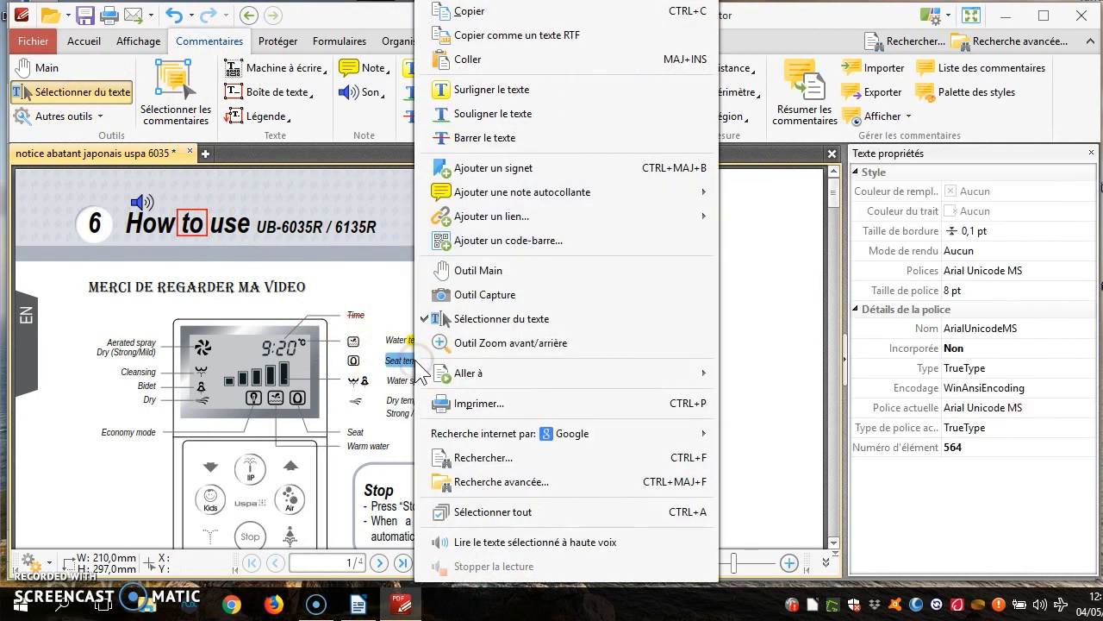
pyautogui.click(488, 543)
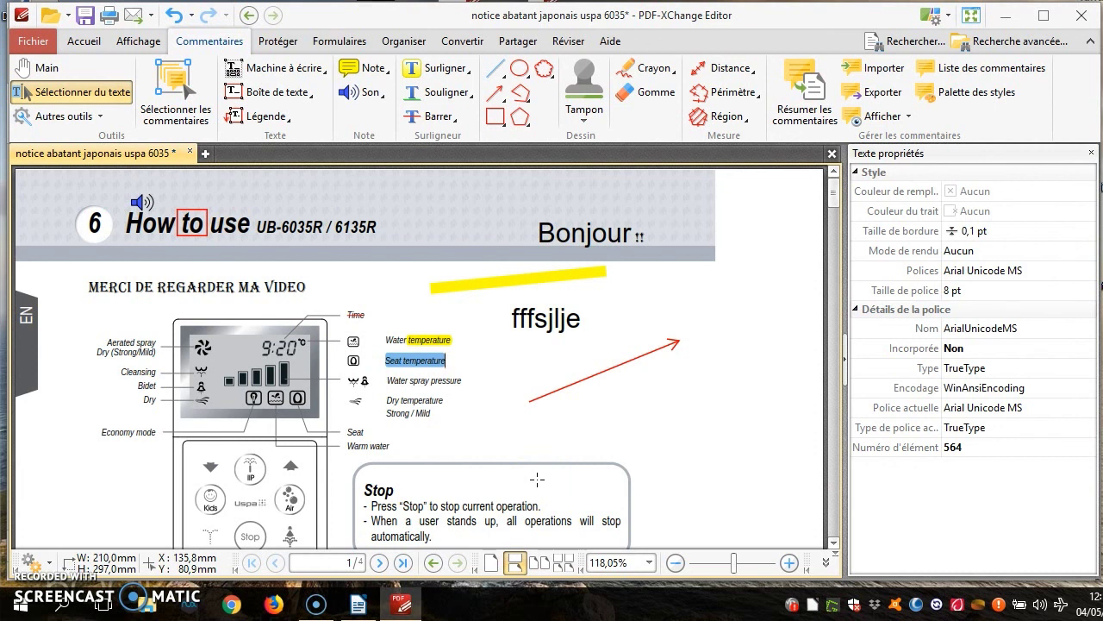
pyautogui.click(562, 234)
pyautogui.doubleClick(562, 235)
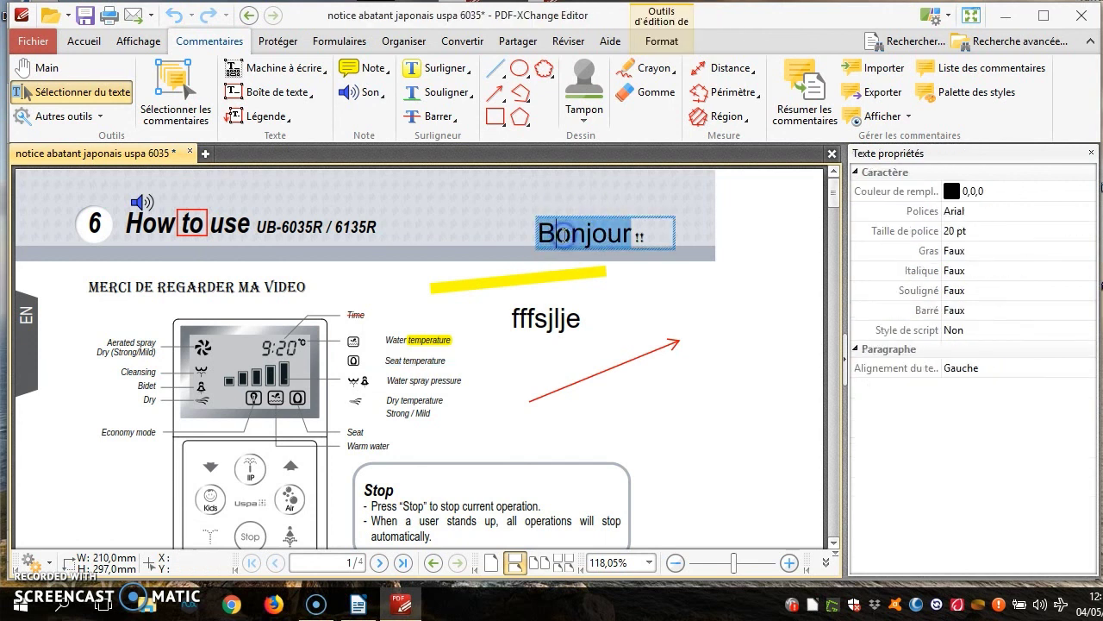
pyautogui.rightClick(562, 235)
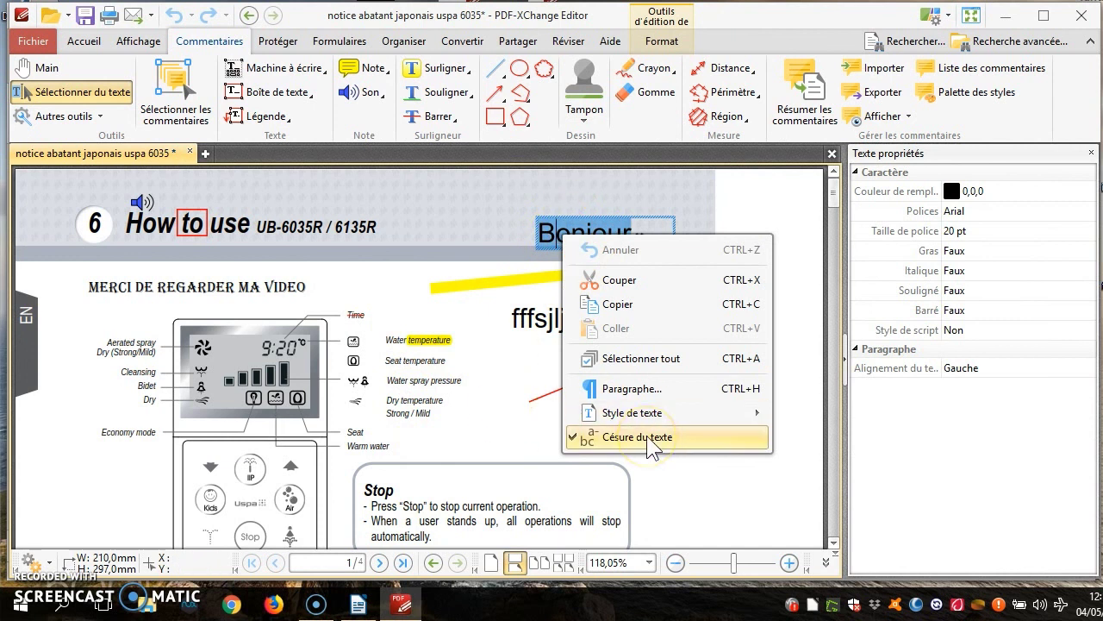
pyautogui.click(493, 426)
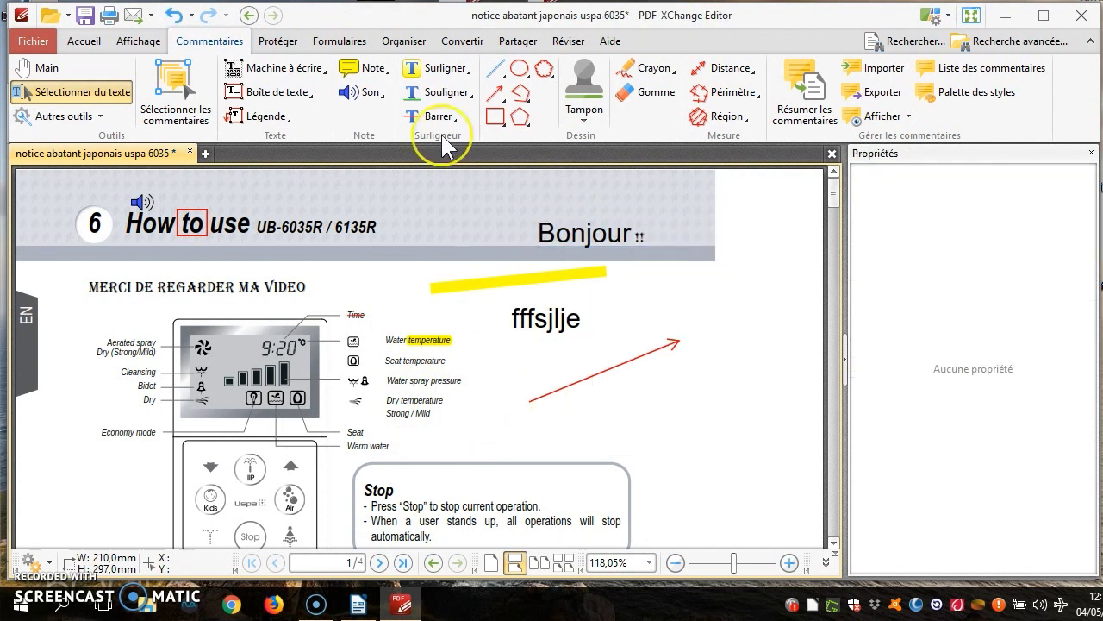
# Draw a freehand red pencil curve with loops around the arrow and the "fffsjlje" text.
pyautogui.click(649, 68)
pyautogui.moveTo(751, 349)
pyautogui.mouseDown()
pyautogui.moveTo(623, 388)
pyautogui.moveTo(475, 315)
pyautogui.mouseUp()
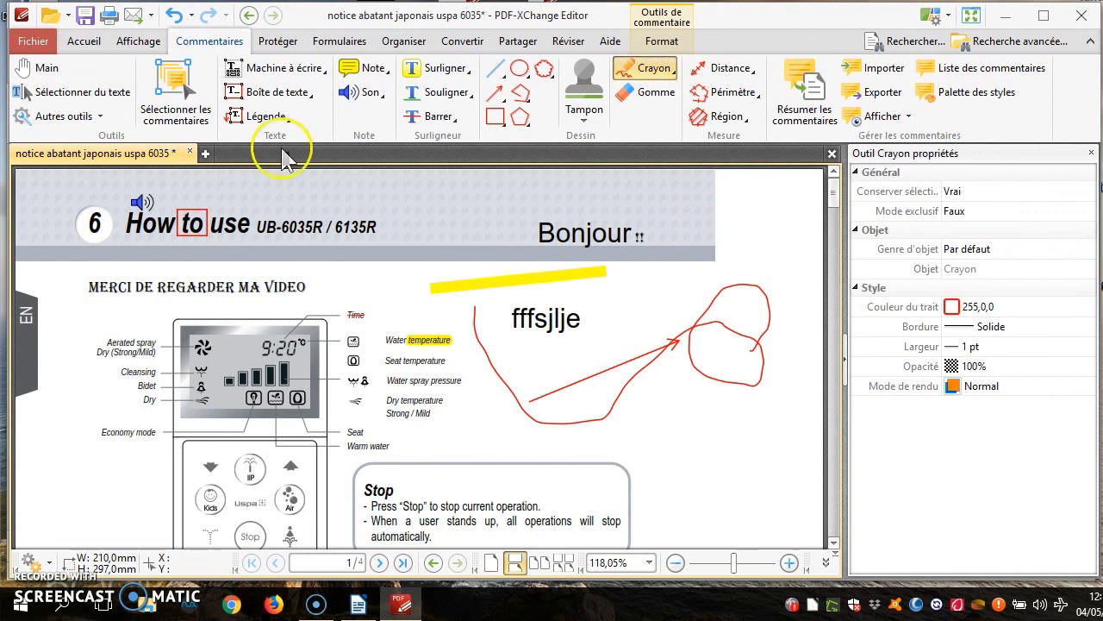
pyautogui.click(284, 42)
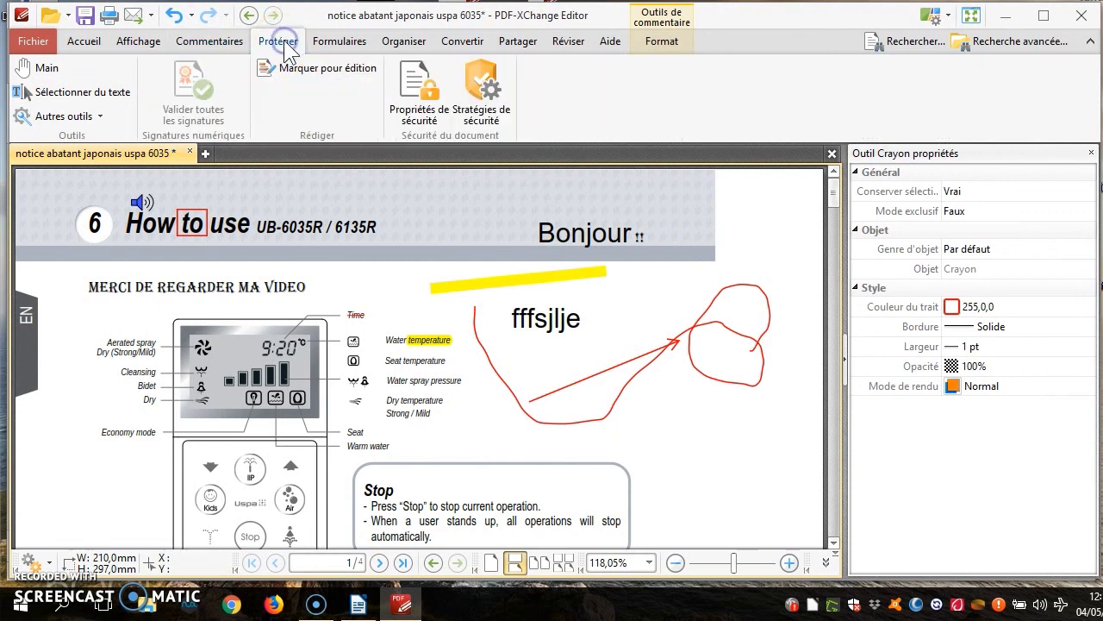
pyautogui.click(338, 43)
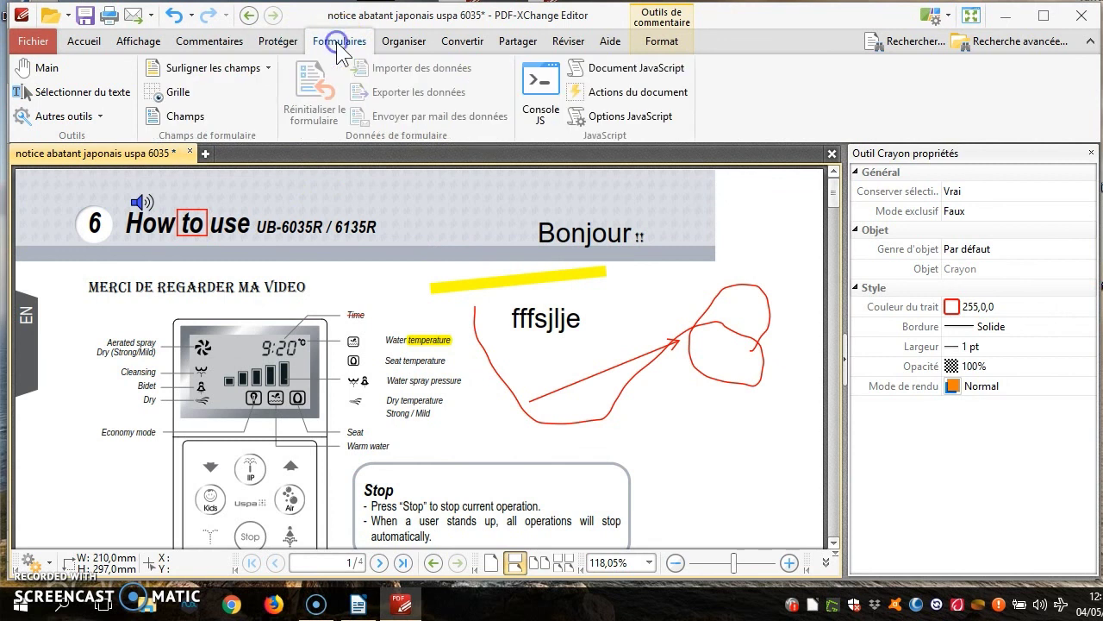
pyautogui.click(397, 42)
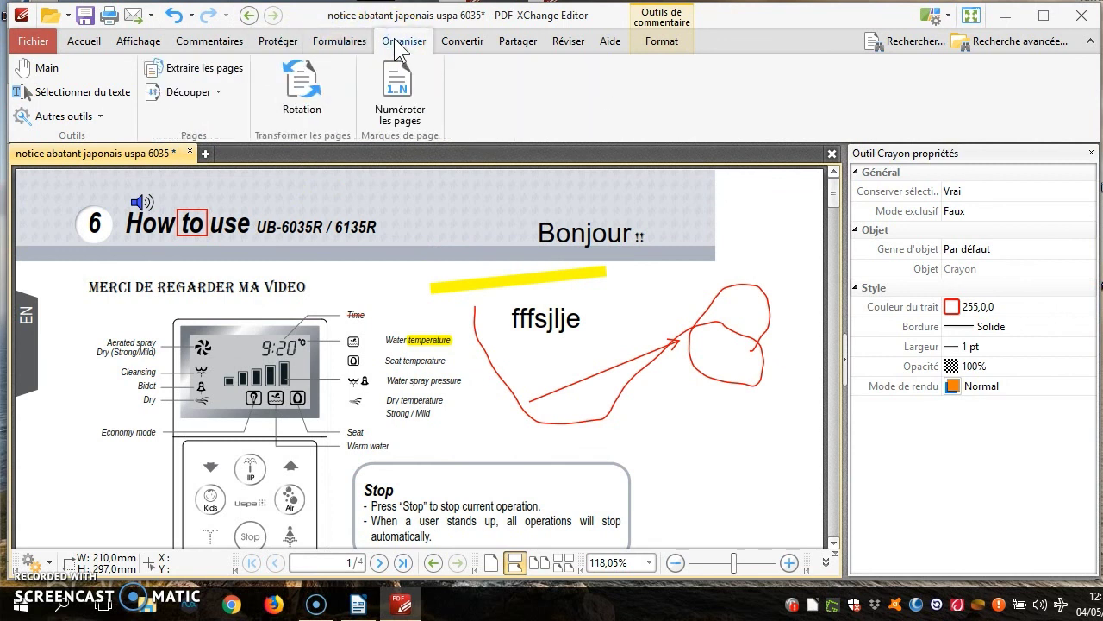
pyautogui.click(463, 43)
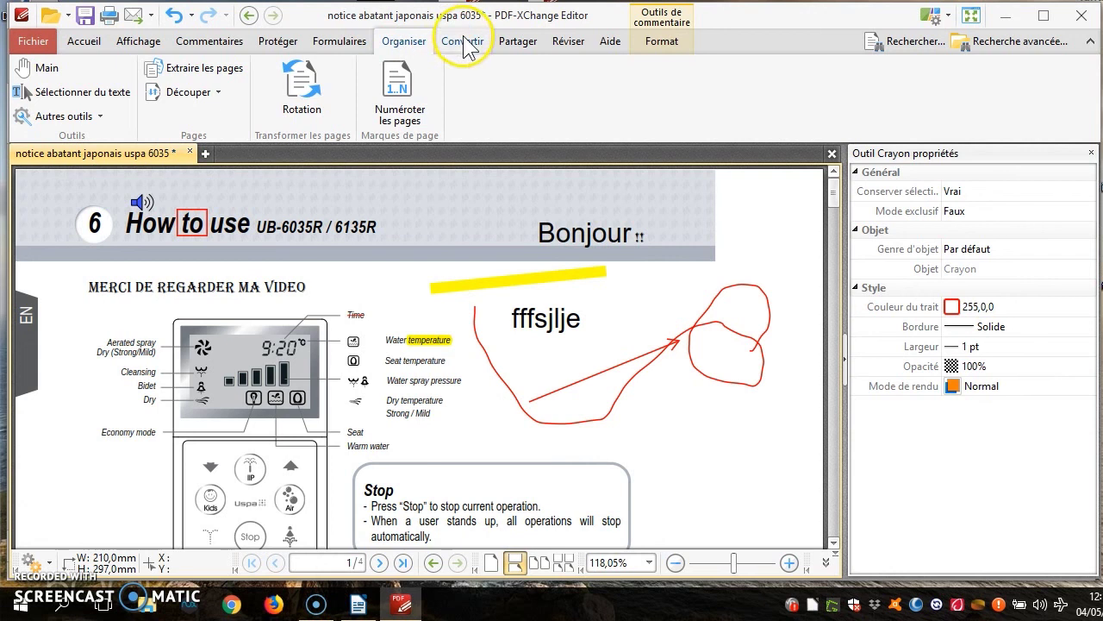
pyautogui.click(223, 90)
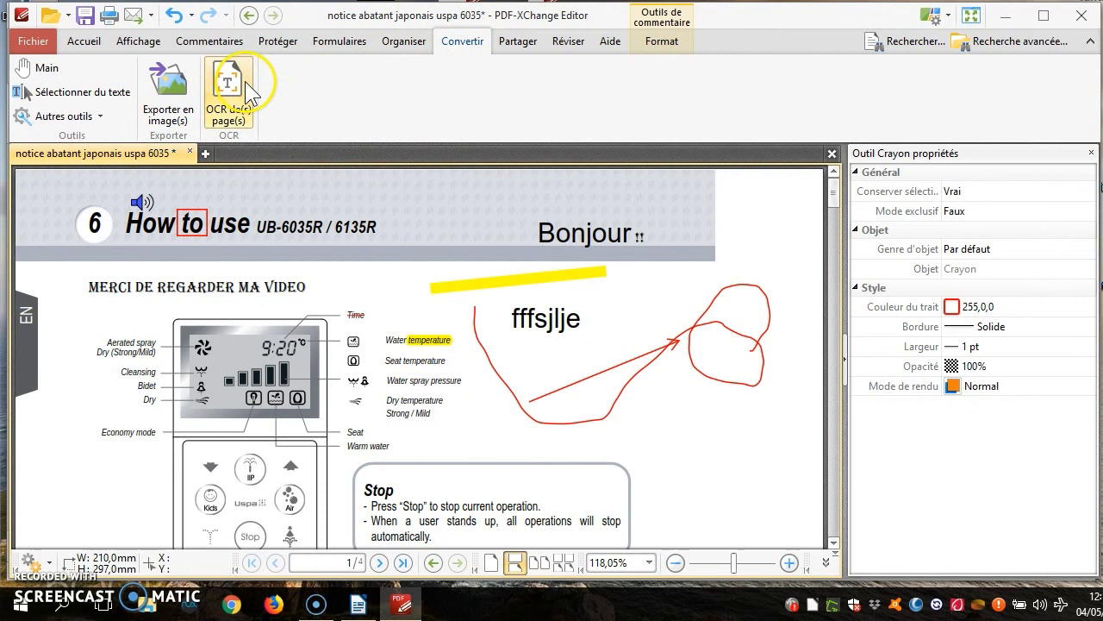
pyautogui.click(514, 43)
pyautogui.click(566, 43)
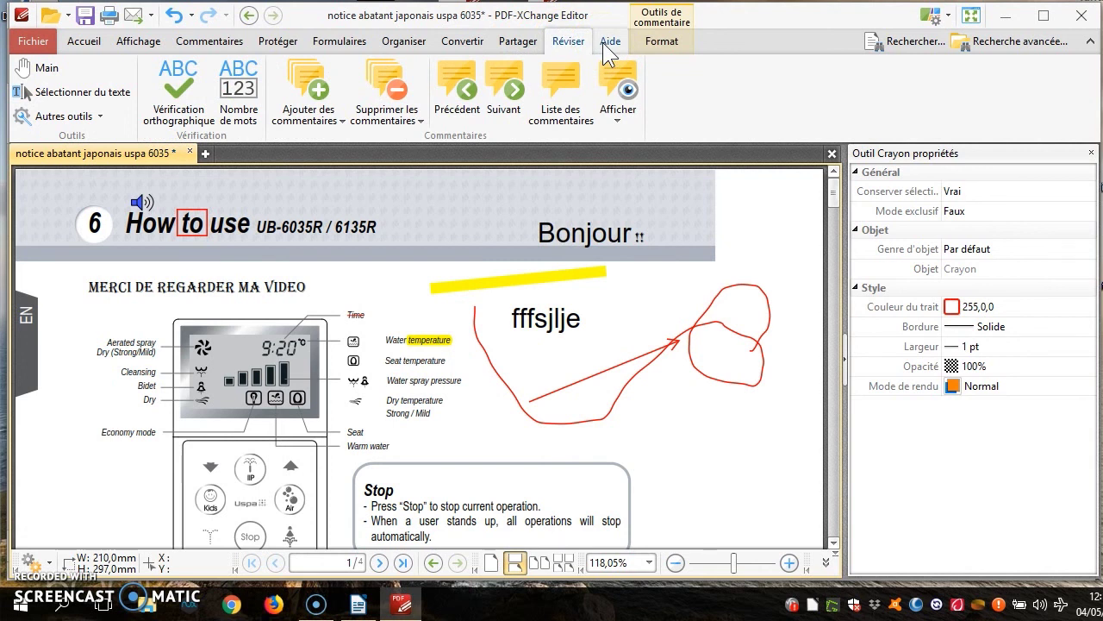
# Capture a snapshot of the page's upper area, from the "How to use" header down to the "Seat" label, including the annotations.
pyautogui.click(65, 118)
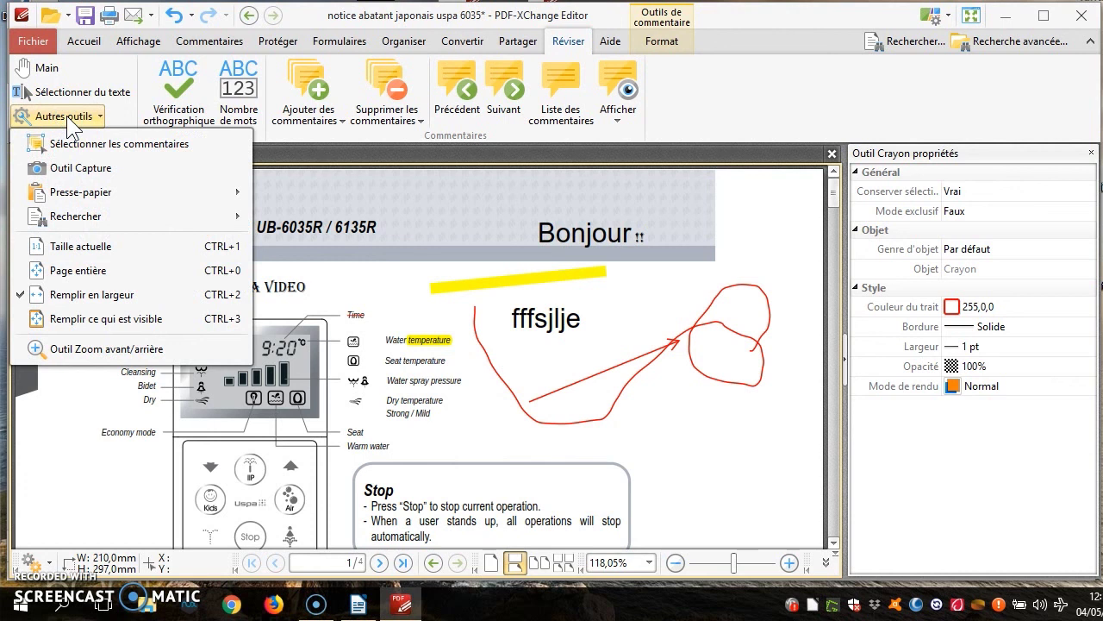
pyautogui.click(87, 166)
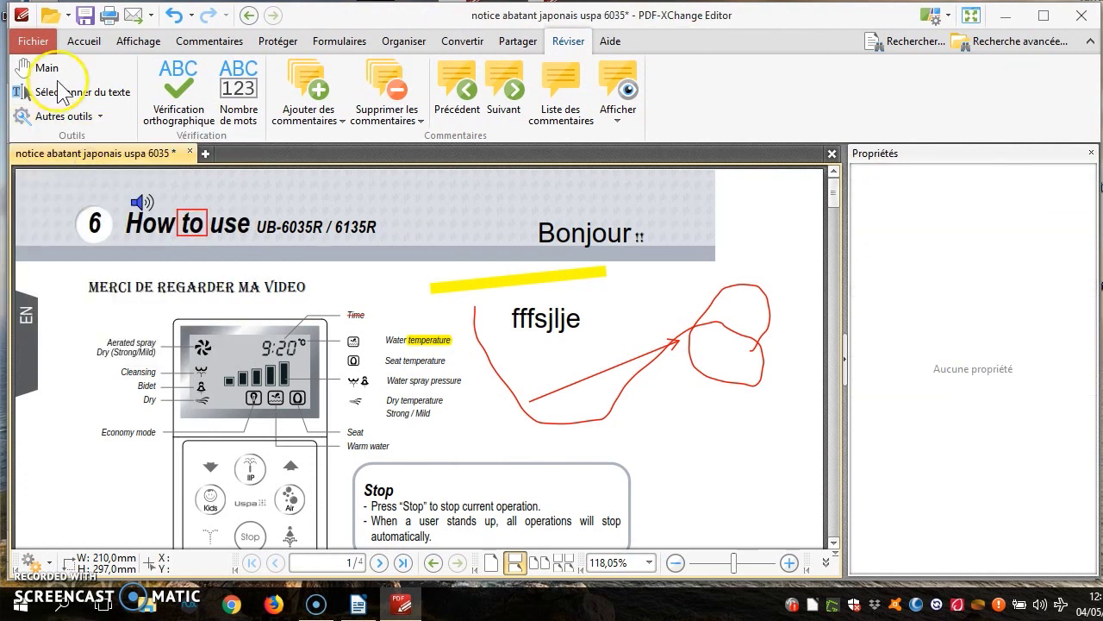
pyautogui.click(84, 41)
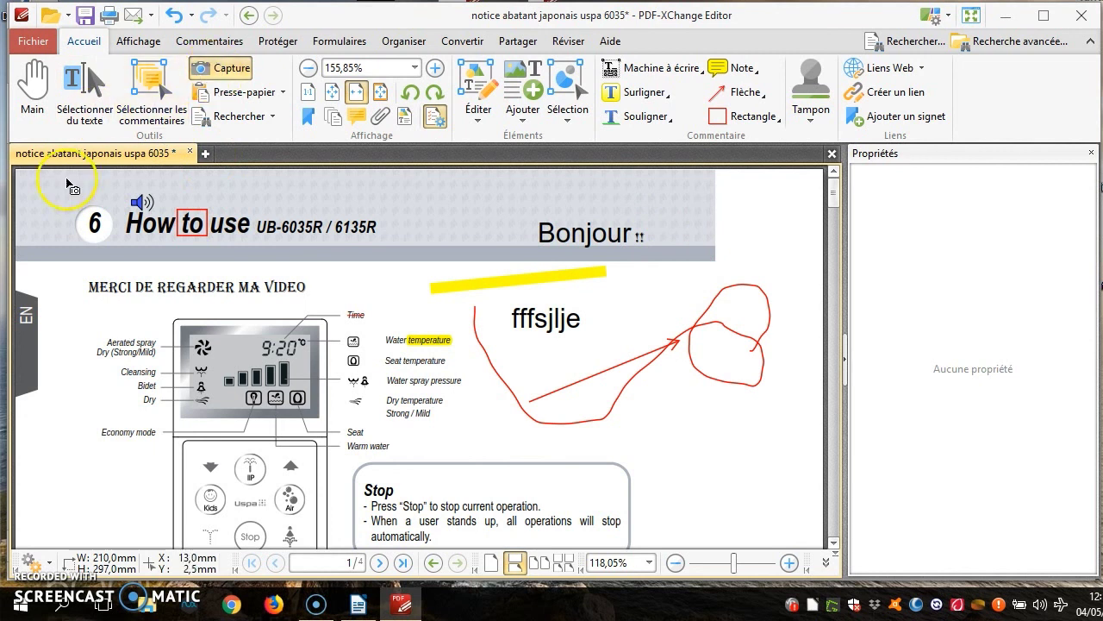
pyautogui.moveTo(65, 179); pyautogui.dragTo(789, 446)
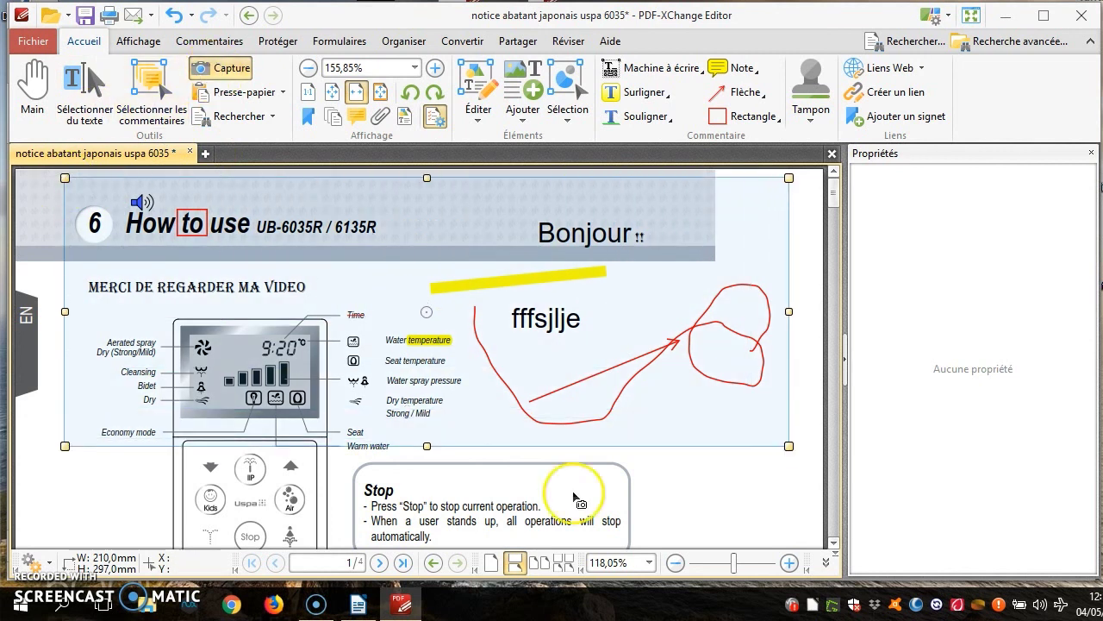
# Paste the captured page area into the blank LibreOffice Writer document and return to PDF-XChange Editor.
pyautogui.click(353, 606)
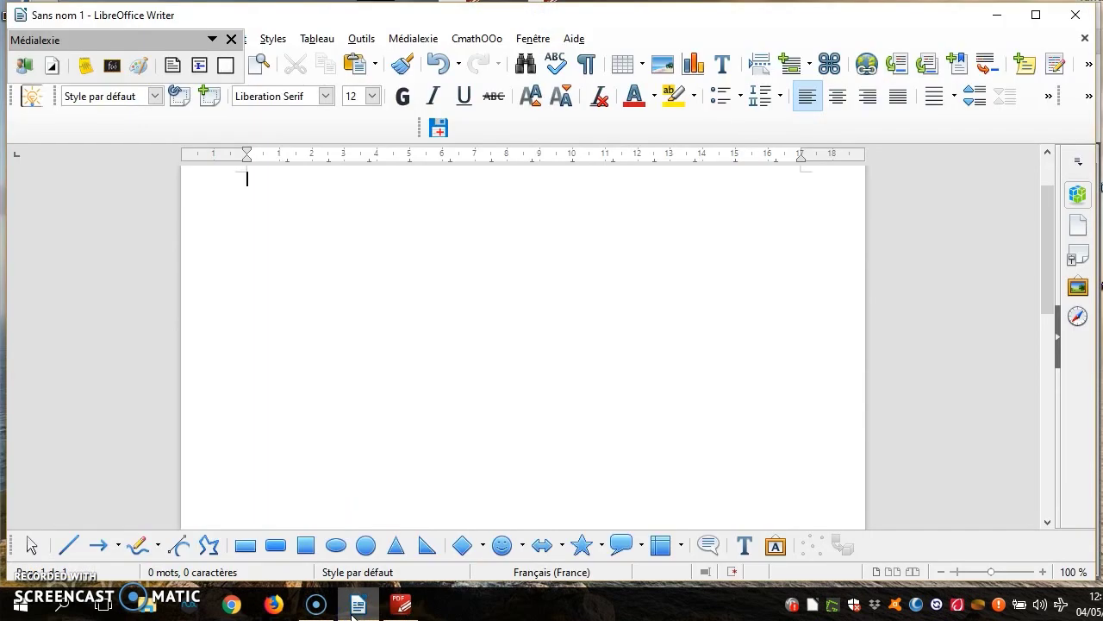
pyautogui.hotkey('ctrl', 'v')
pyautogui.click(344, 350)
pyautogui.click(575, 305)
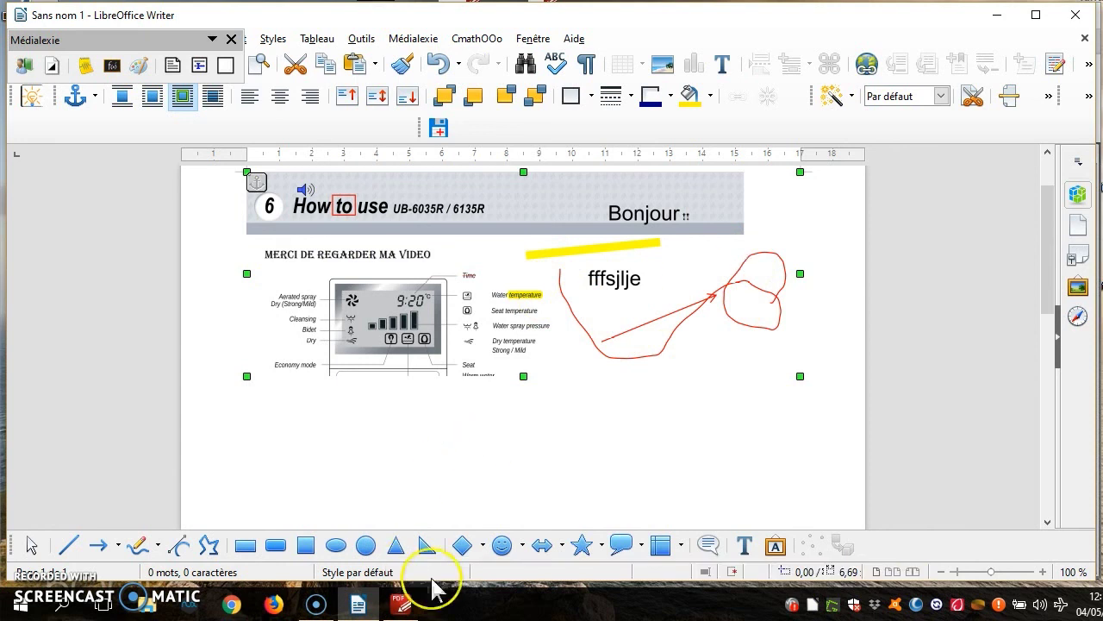
pyautogui.click(401, 605)
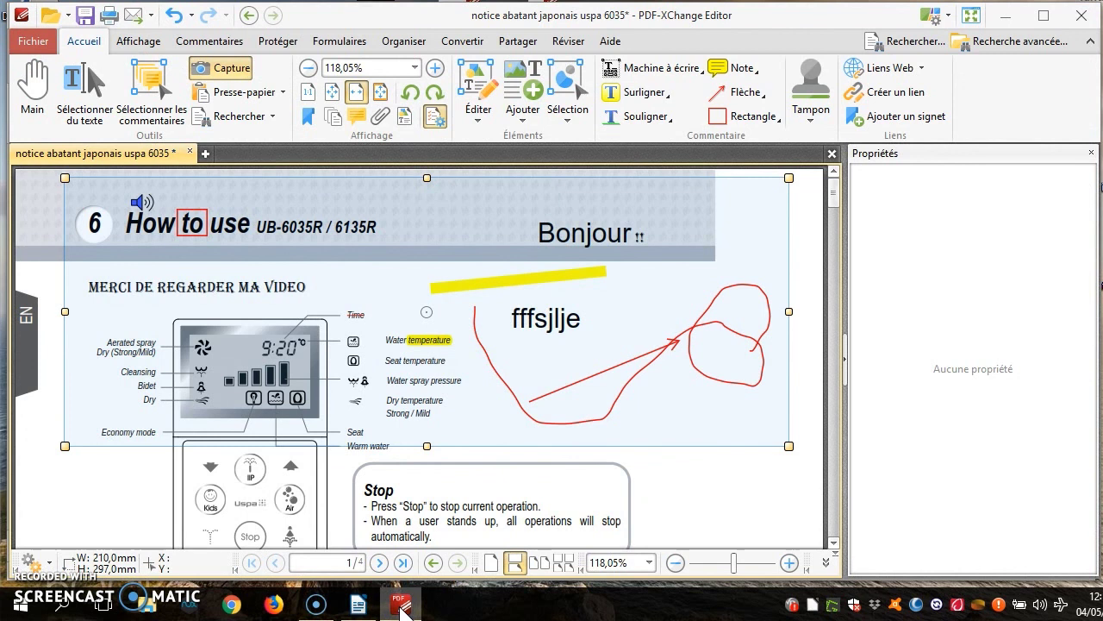